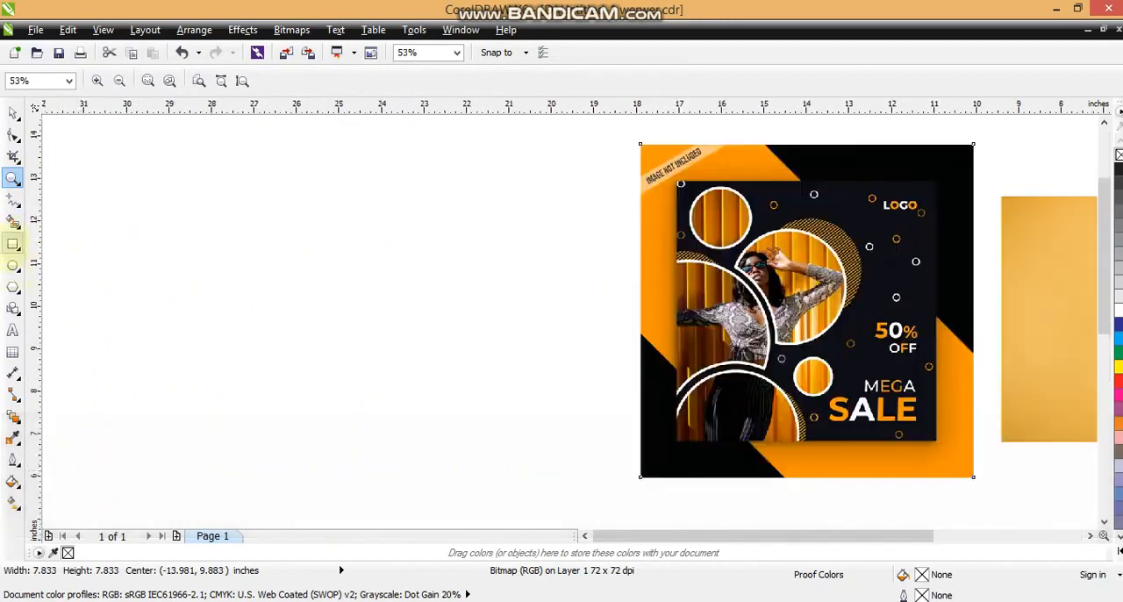
Step: Draw a square about 6.33 inches wide on the empty area left of the reference poster and fill it with black
click(12, 245)
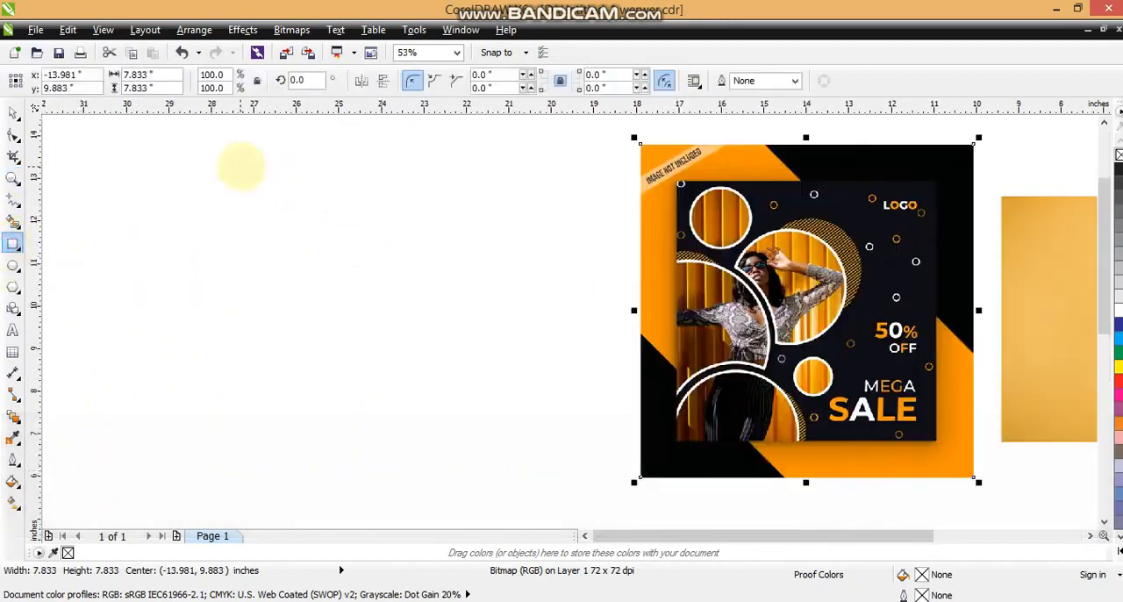
key(ctrl)
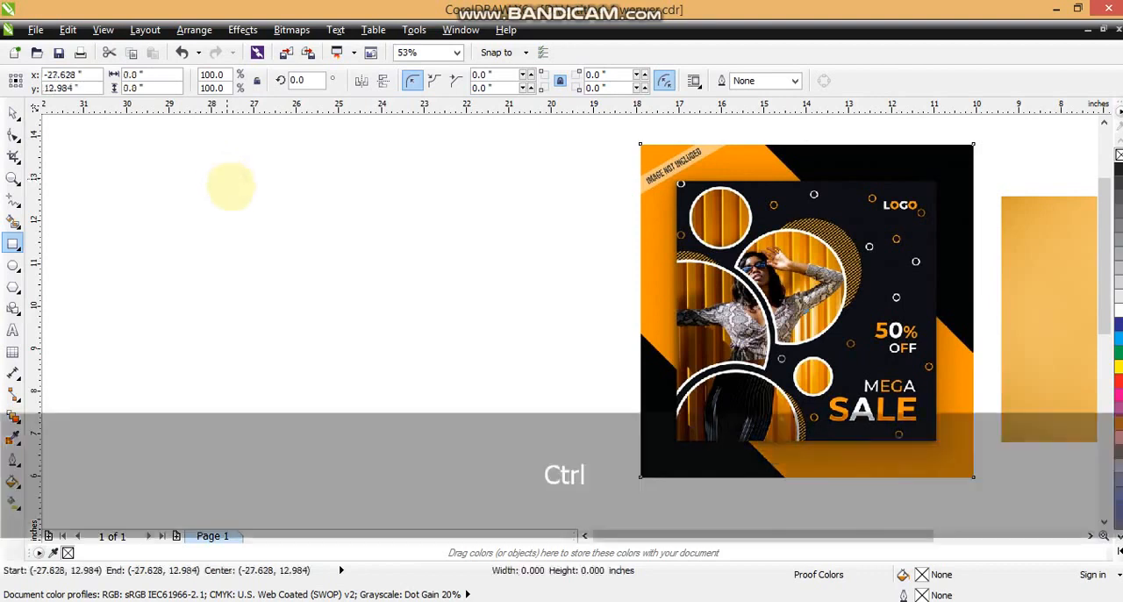
drag(227, 179, 421, 447)
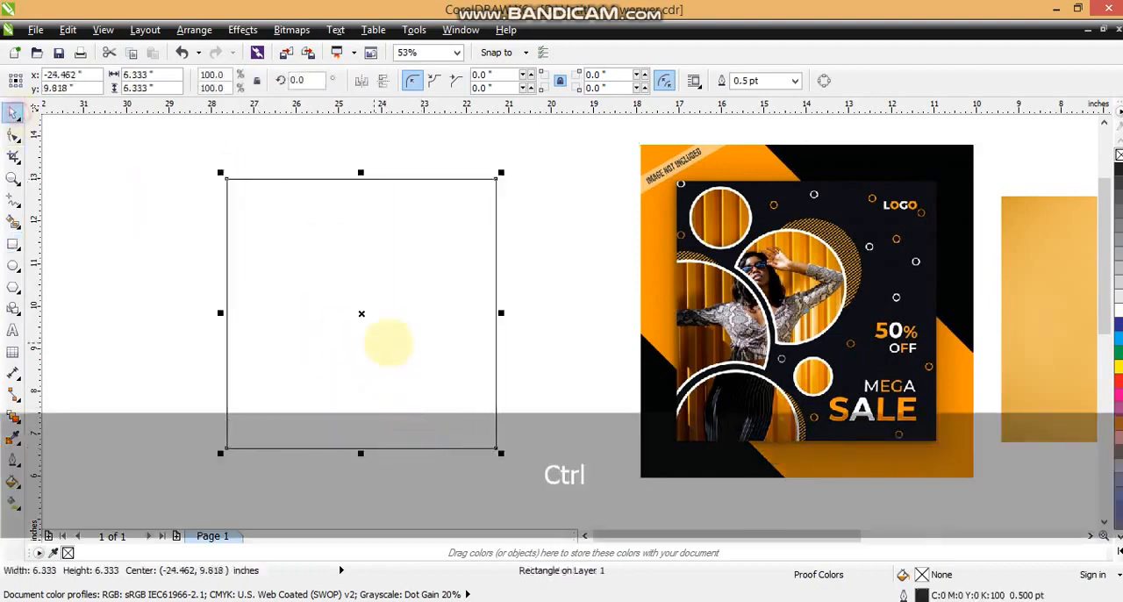
drag(363, 315, 406, 314)
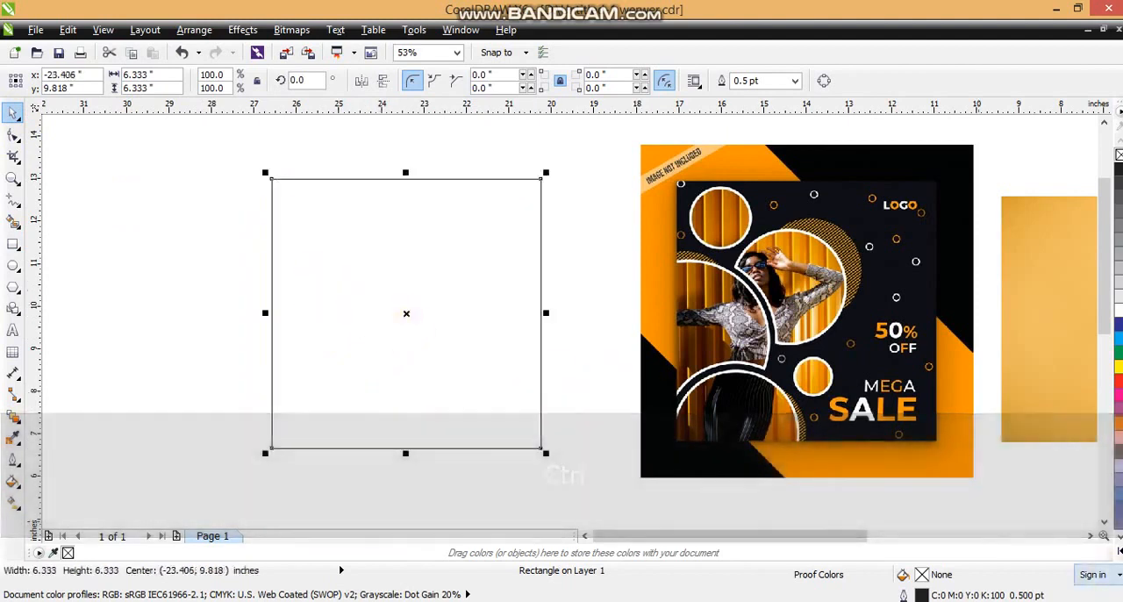
click(1119, 551)
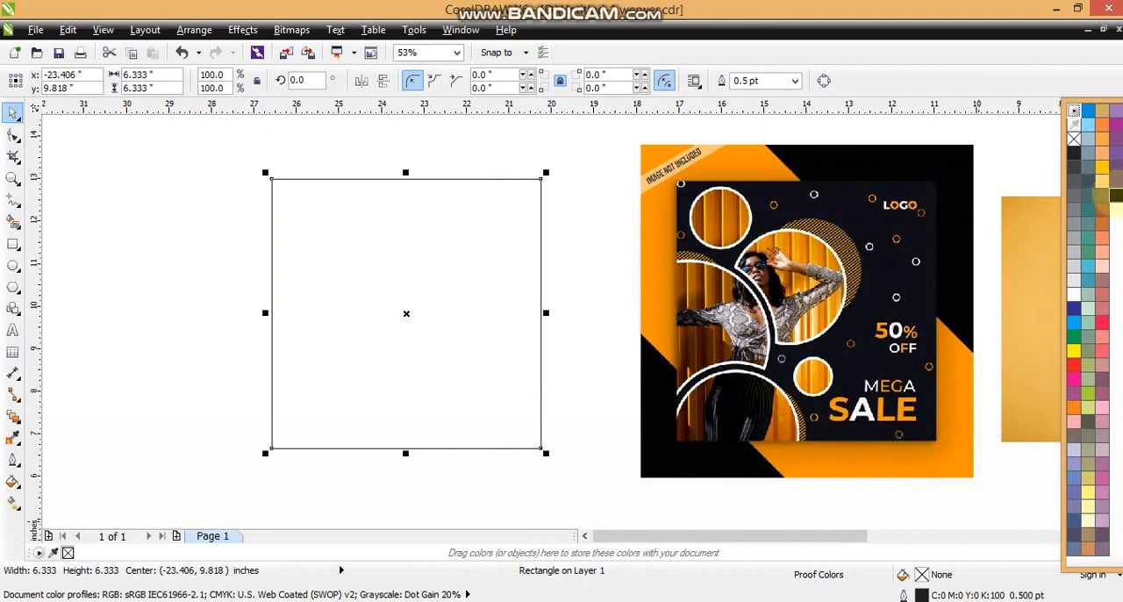
click(1114, 194)
click(224, 252)
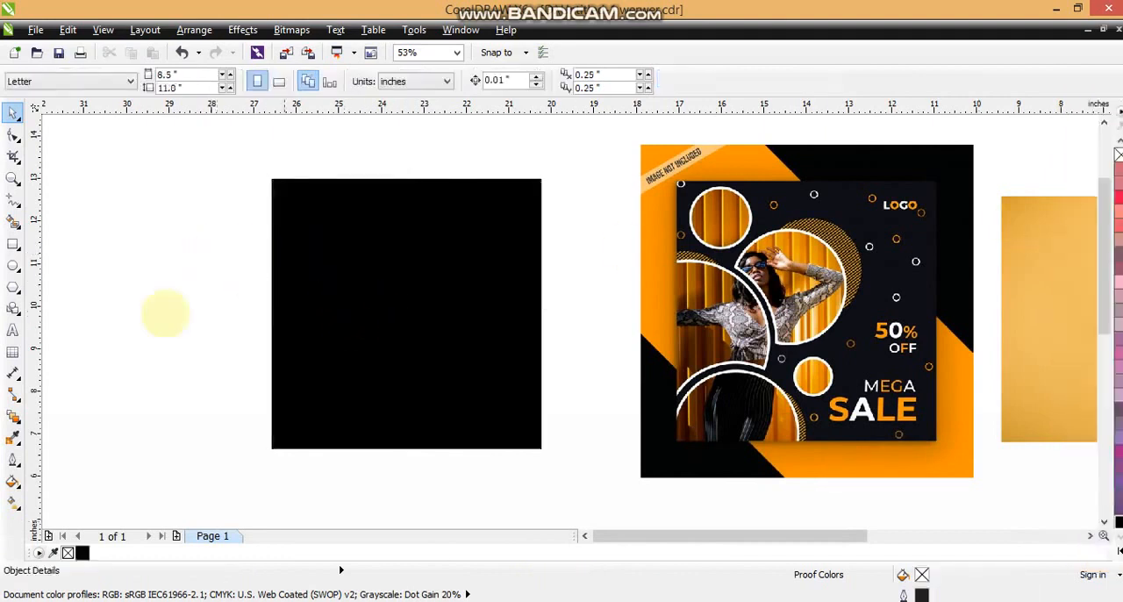
Step: Draw a circle about 3.46 inches in diameter overlapping the black square's left edge and fill it white
click(13, 264)
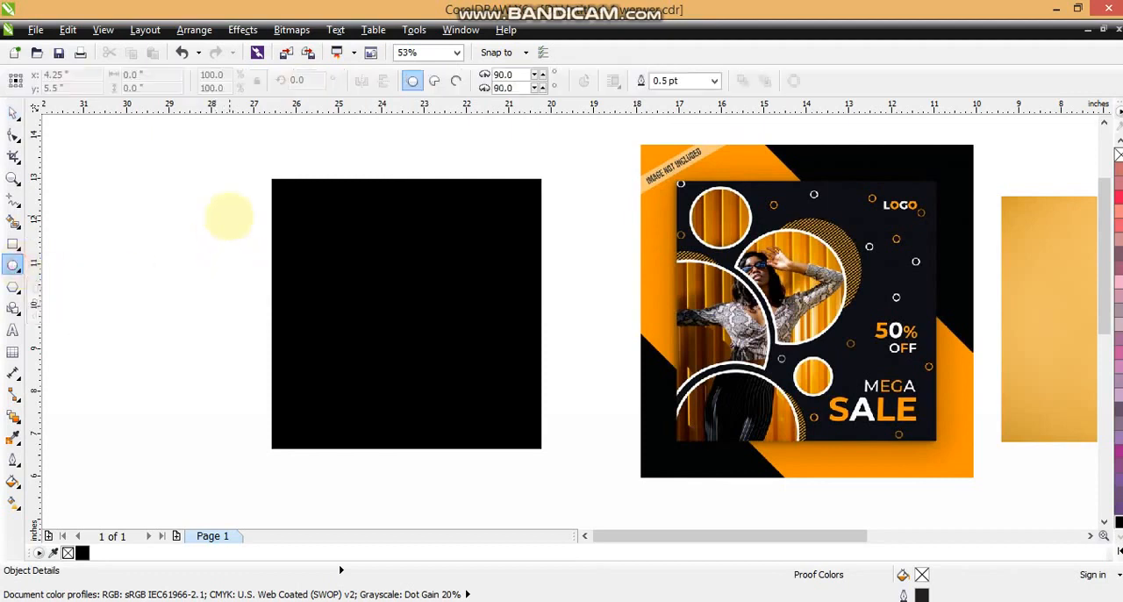
drag(230, 214, 320, 369)
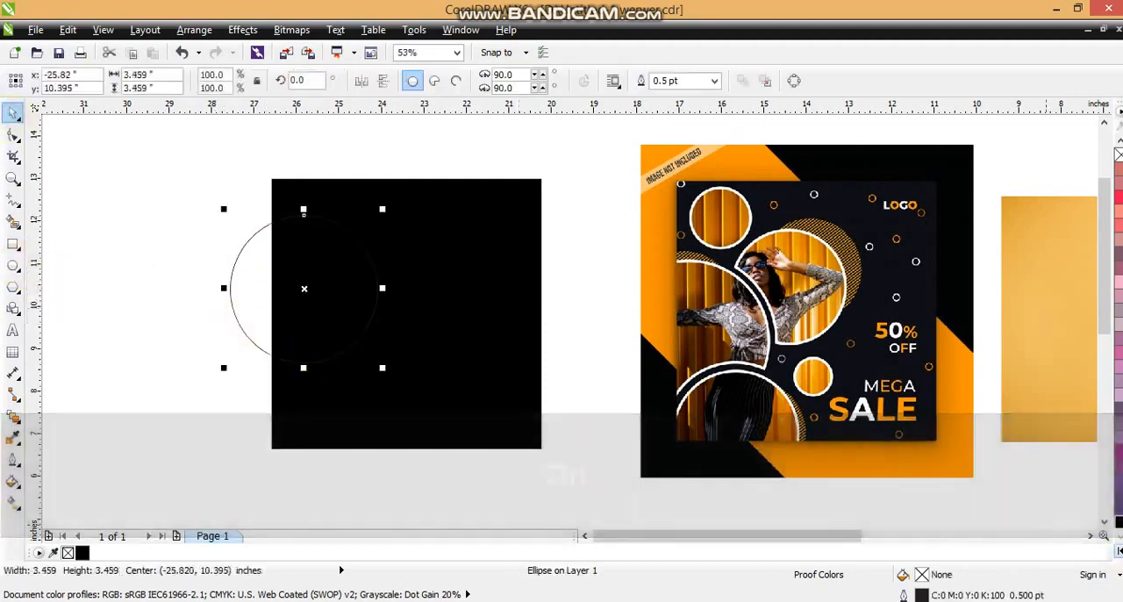
click(1118, 551)
click(1076, 294)
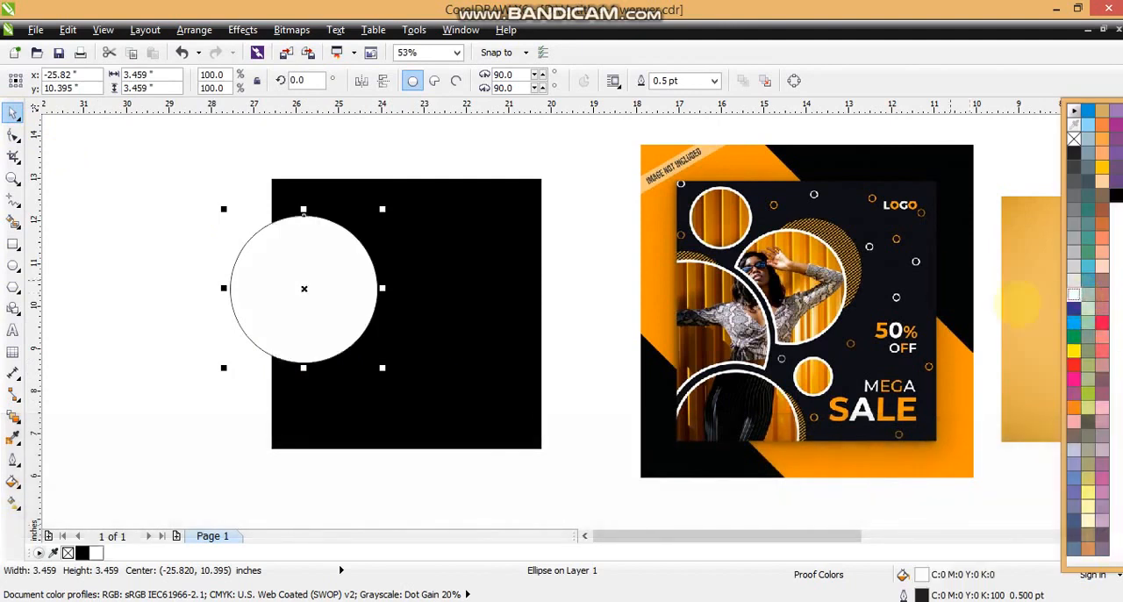
Step: Give the circle a 6 pt white outline and change its fill to 50% black grey
click(12, 458)
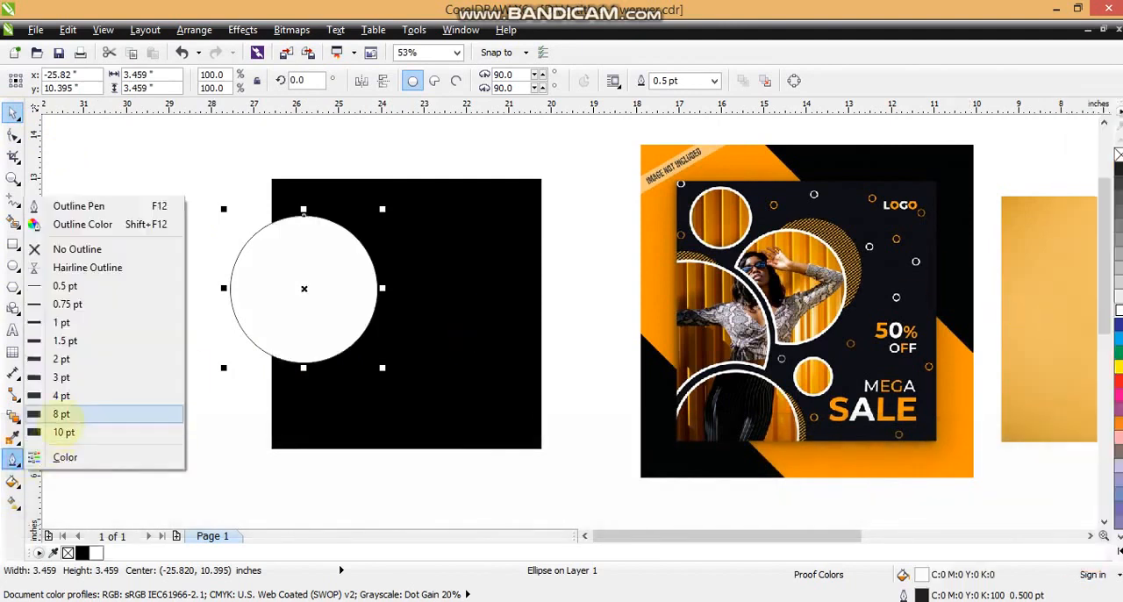
click(61, 412)
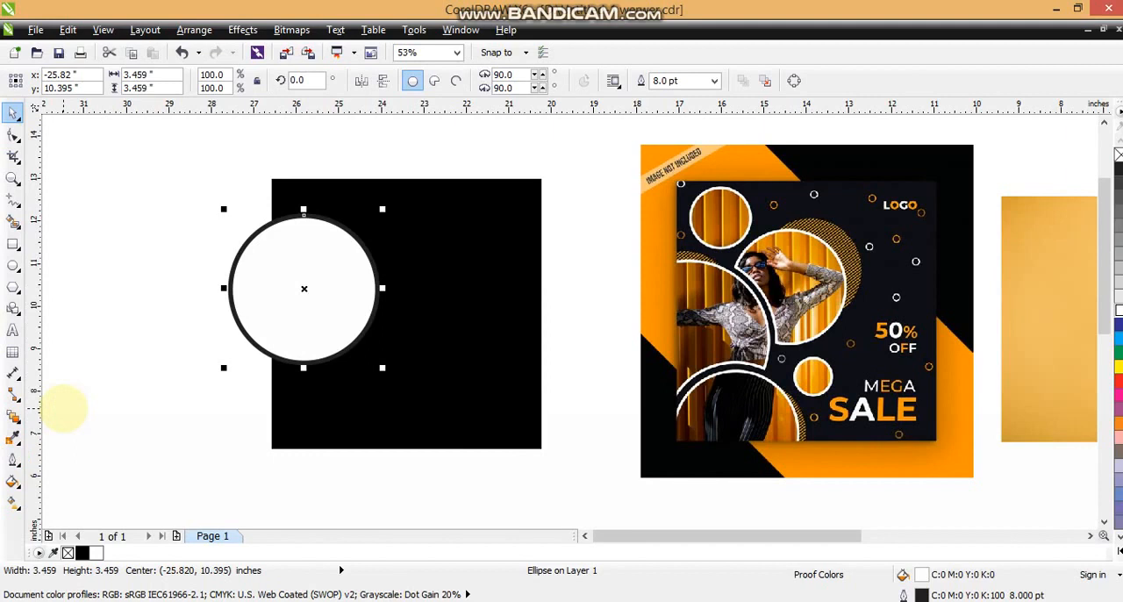
click(12, 457)
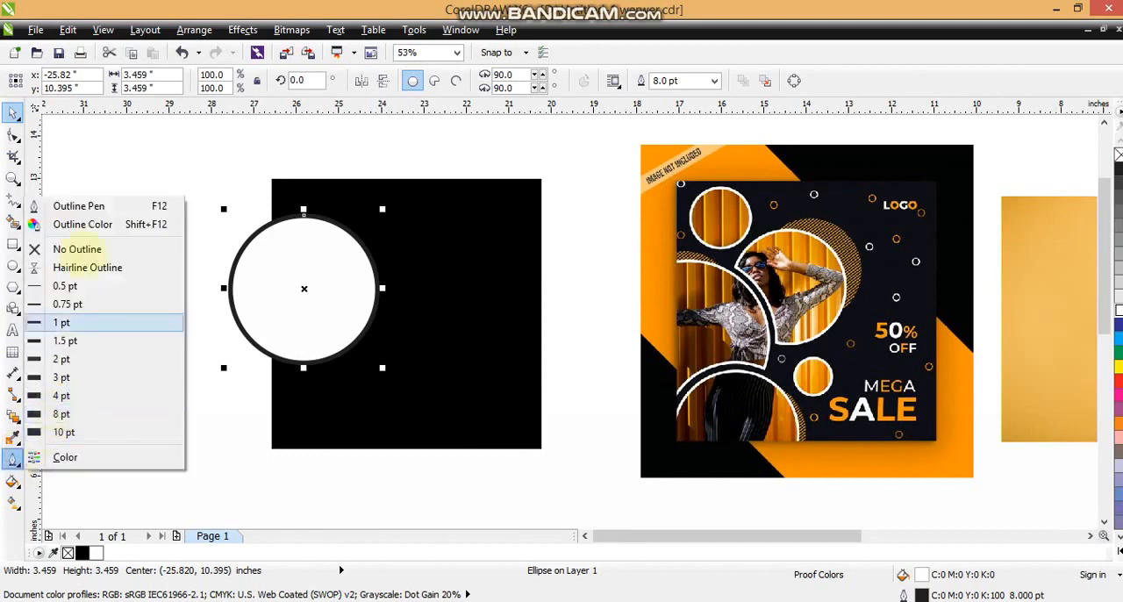
click(74, 206)
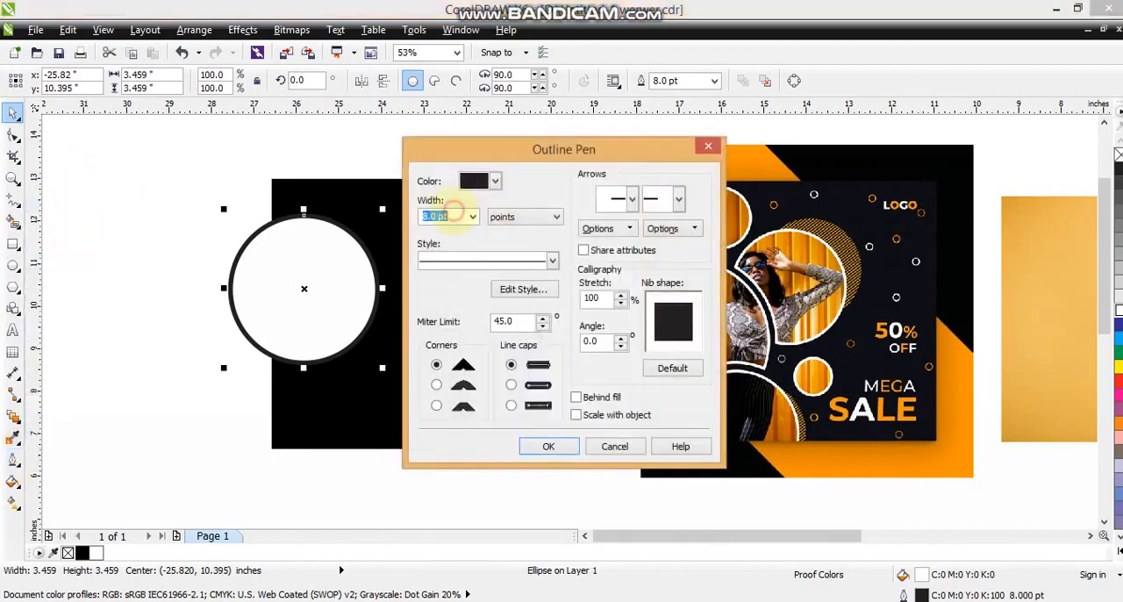
text(6)
key(Return)
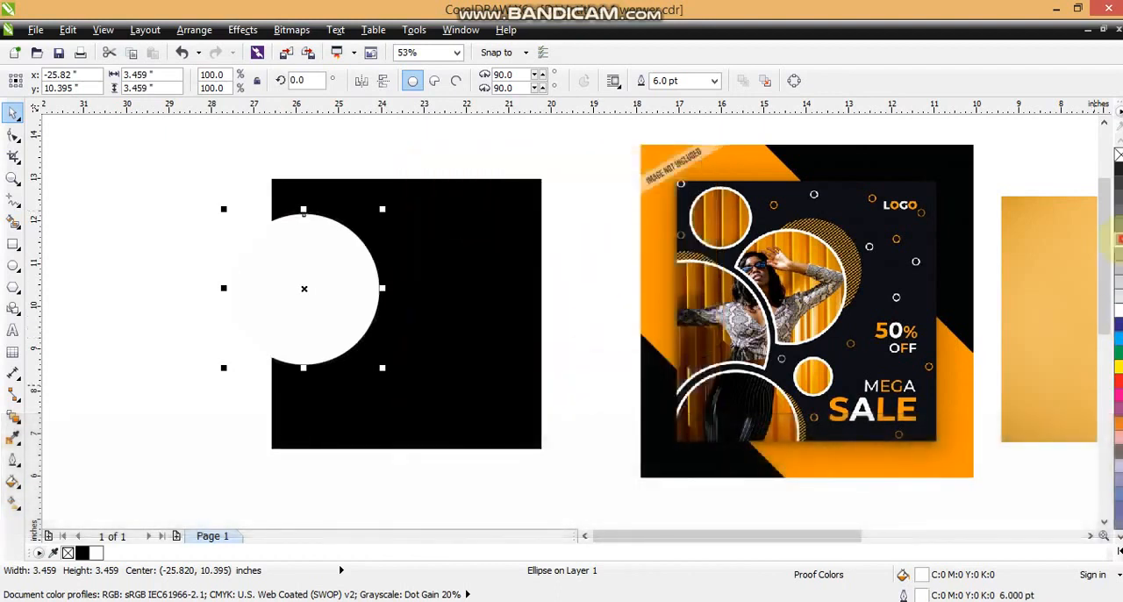
click(1118, 238)
Step: Shrink the circle to about 1.35 inches in the square's upper-left corner and place an enlarged copy about 4.2 inches wide below it
drag(363, 284, 403, 260)
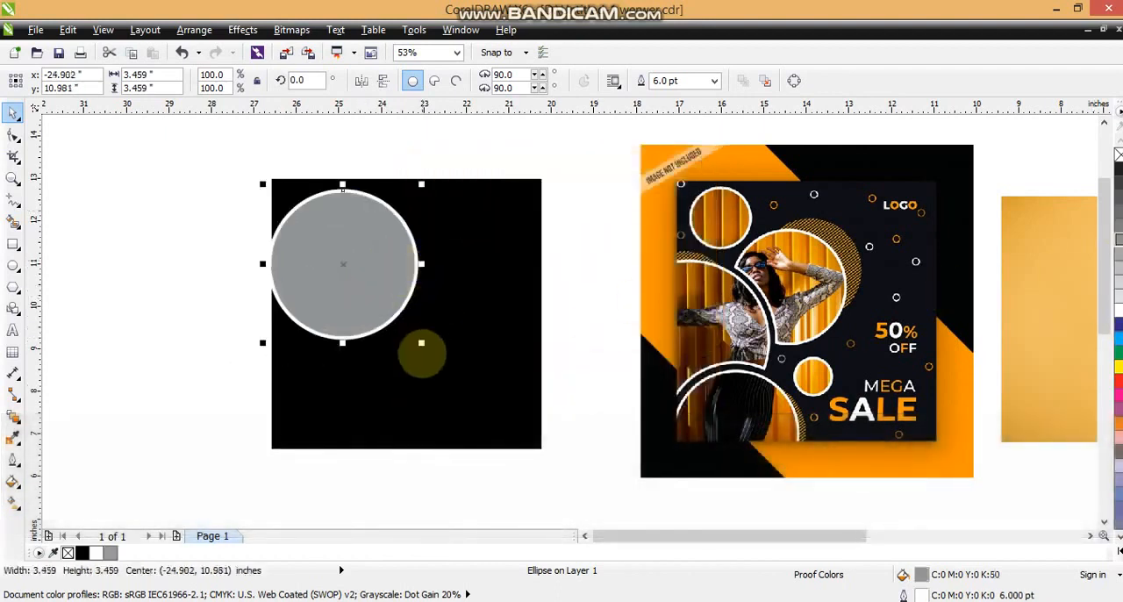
drag(421, 343, 379, 299)
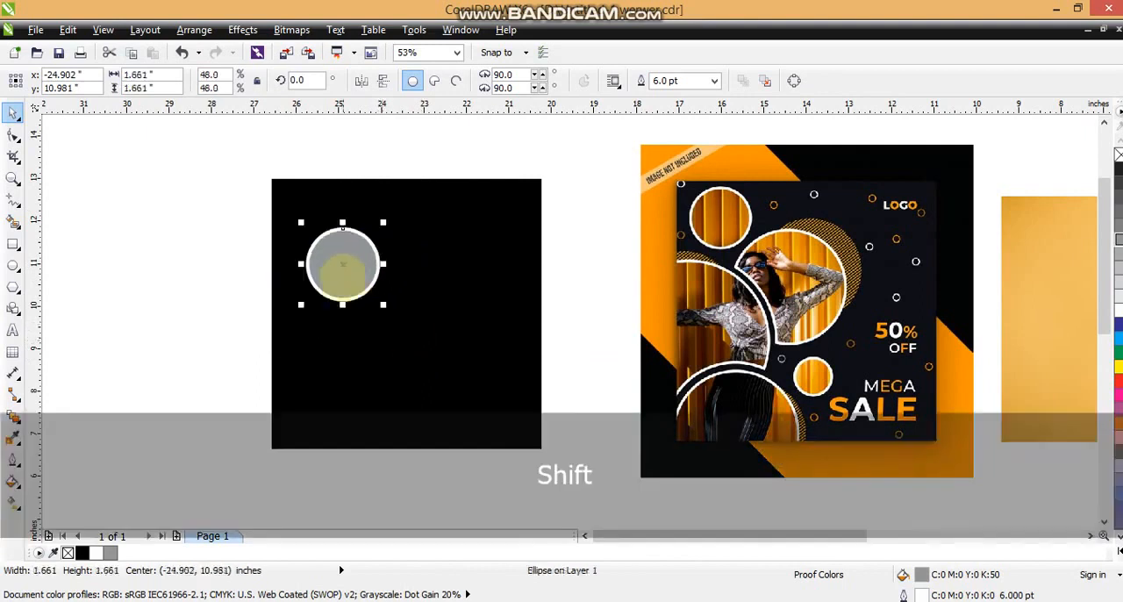
drag(343, 267, 391, 253)
click(210, 271)
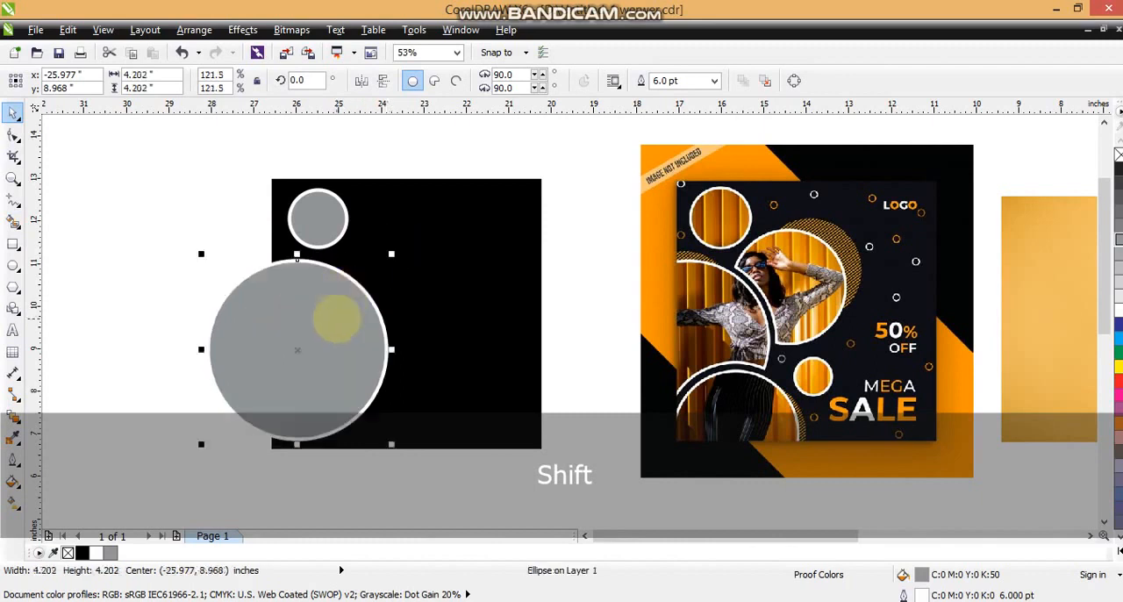
Step: Reduce the large circle to about 3.56 inches and position it over the square's left edge below the small circle
drag(330, 318, 326, 350)
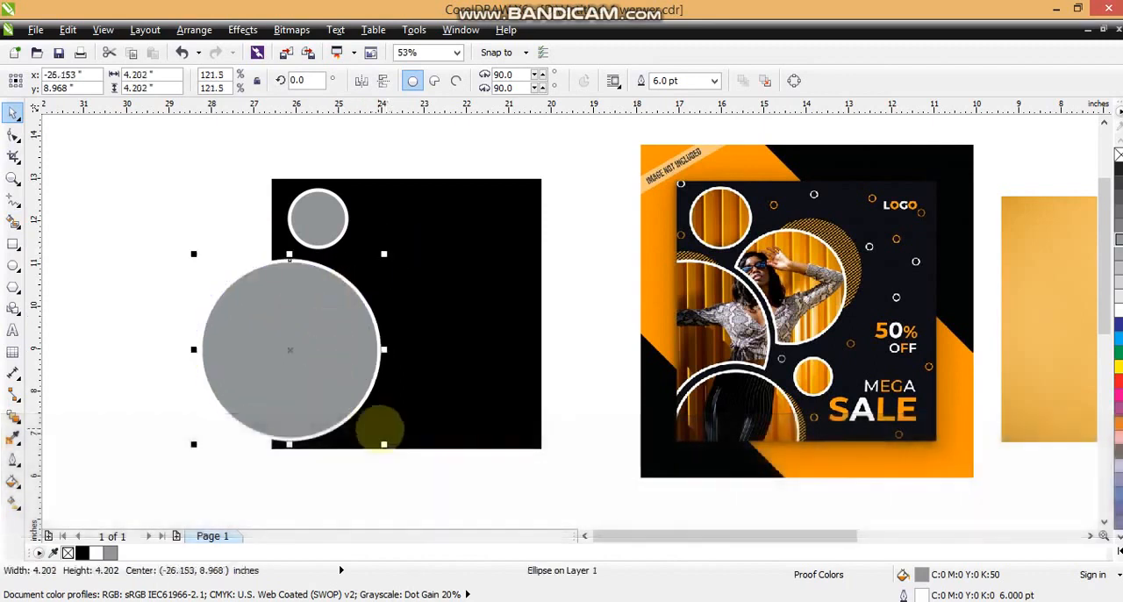
drag(384, 445, 364, 419)
drag(321, 361, 334, 354)
shift+click(318, 226)
click(181, 225)
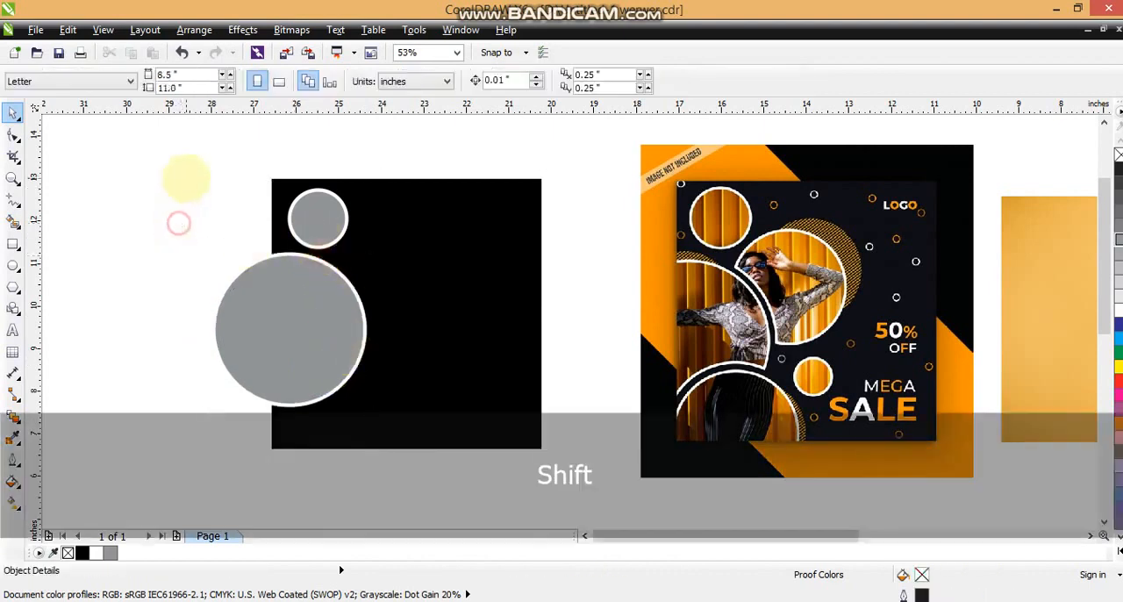
Step: Duplicate the large circle over the square's lower-left edge and adjust the positions of the circles to match the reference
drag(182, 173, 405, 423)
drag(315, 352, 341, 473)
click(144, 297)
click(294, 327)
shift+click(287, 326)
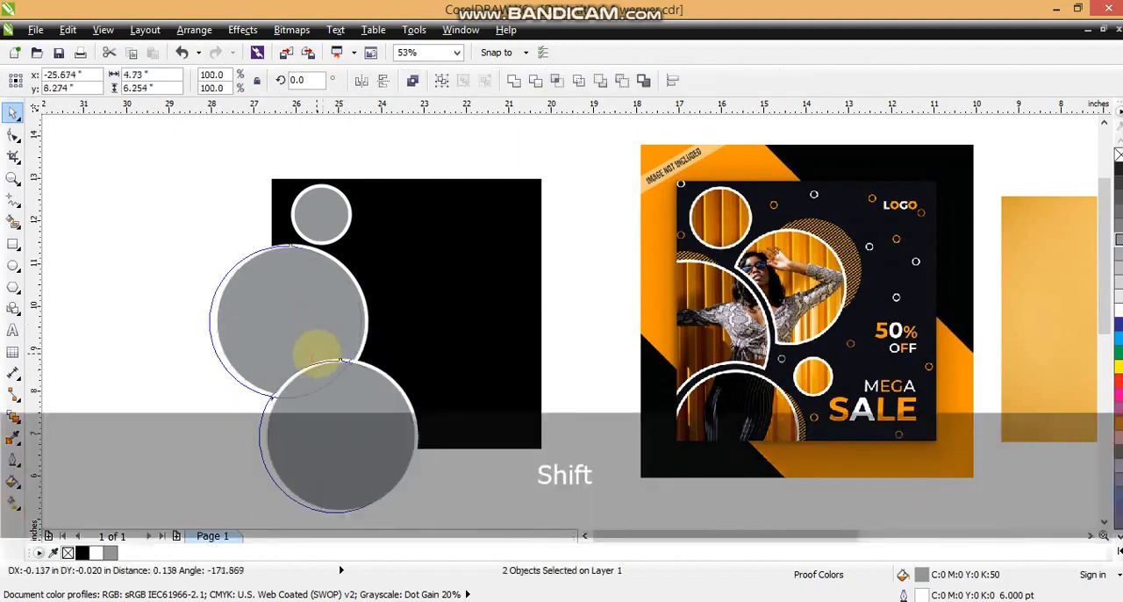
click(140, 375)
drag(313, 431, 308, 433)
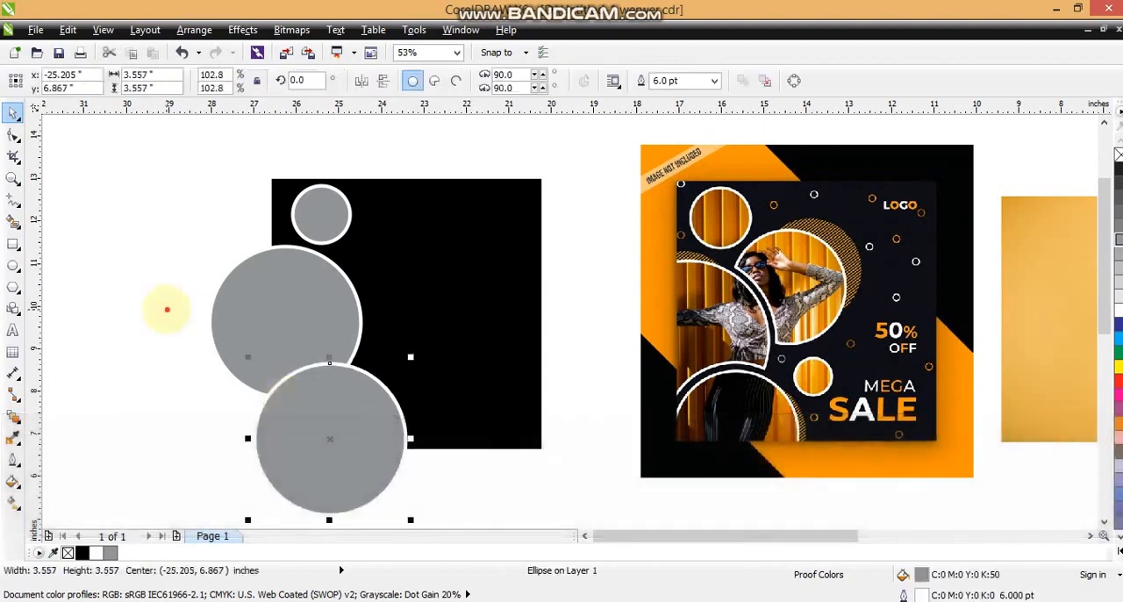
click(166, 308)
Step: Copy the left large circle to the middle of the square and scale the copy to about 3.15 inches
drag(339, 314, 441, 298)
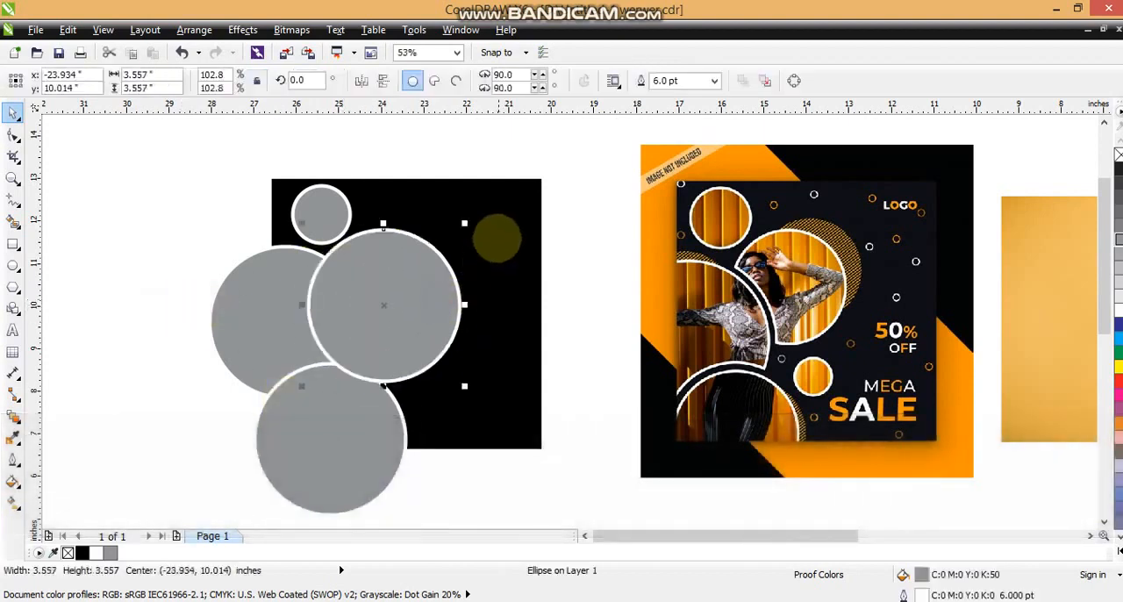
drag(463, 226, 448, 243)
drag(404, 314, 403, 303)
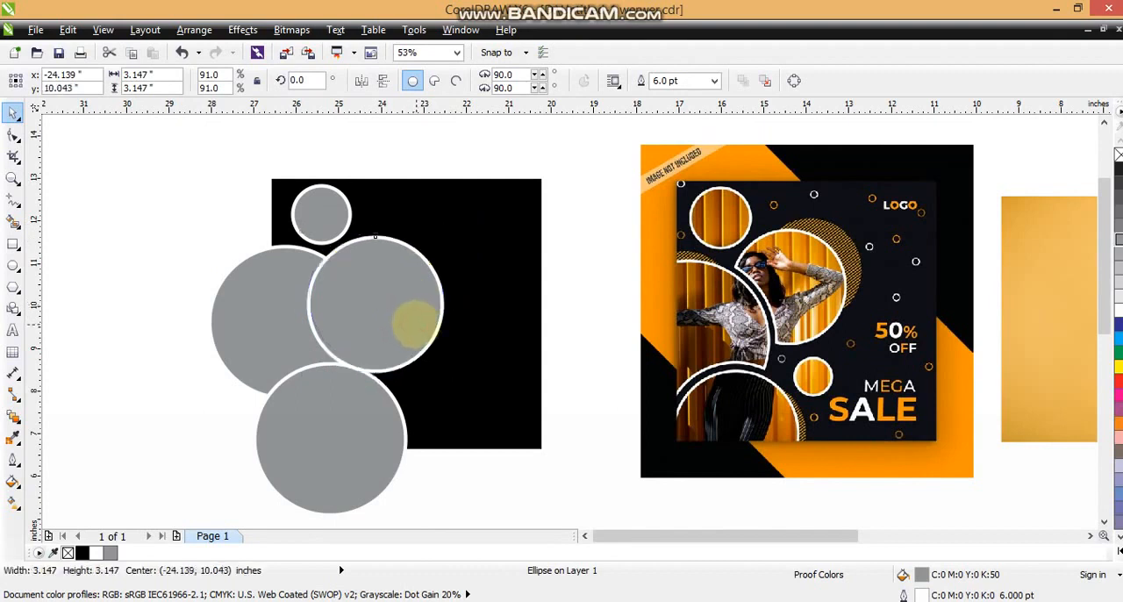
Step: Copy the small top circle to the right of the bottom large circle and shrink the copy to about 0.98 inches
click(70, 317)
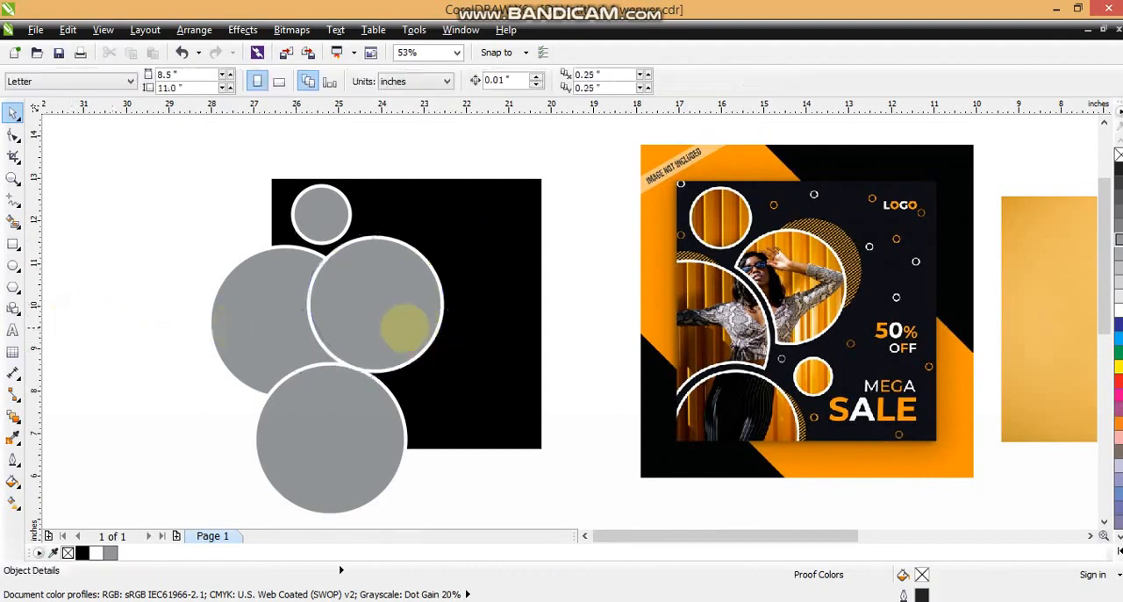
drag(476, 431, 452, 405)
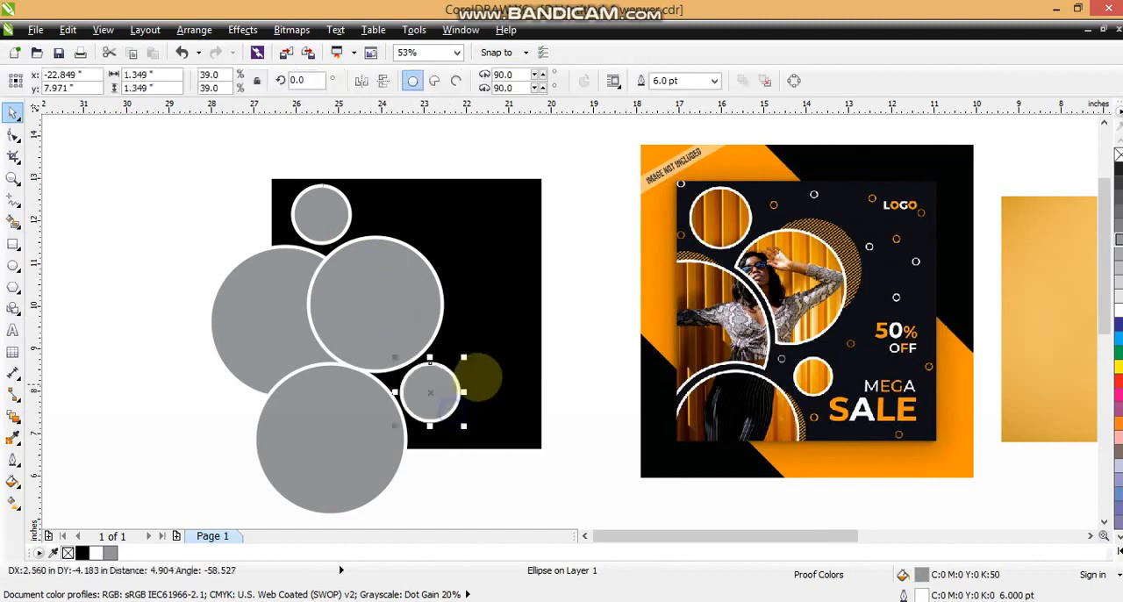
drag(451, 367, 421, 396)
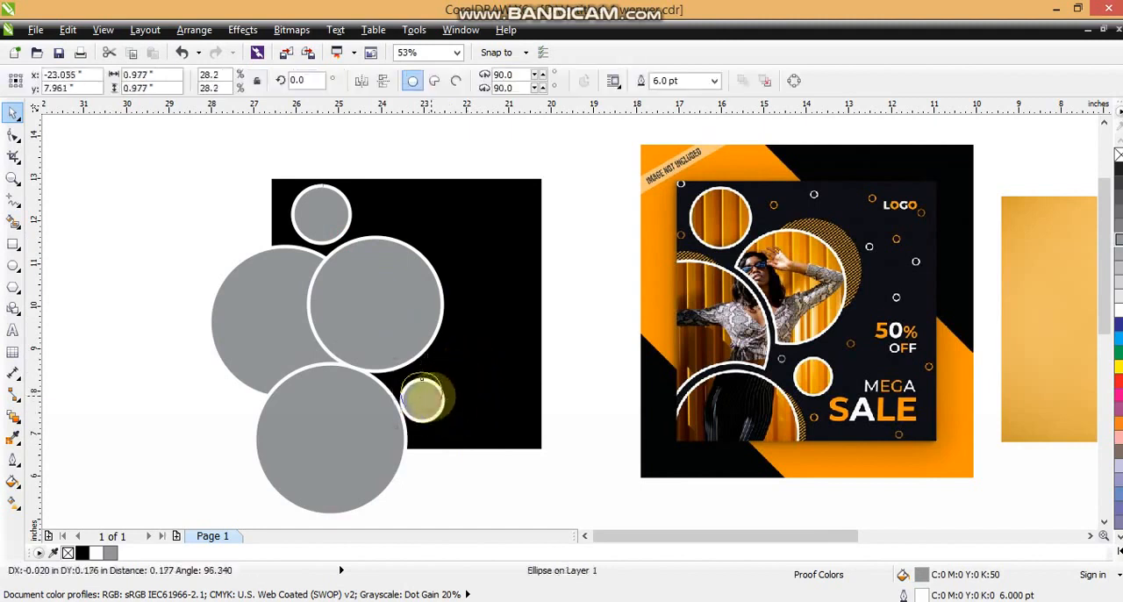
Step: Send the middle and bottom large circles backward so they sit behind the left large circle
click(351, 330)
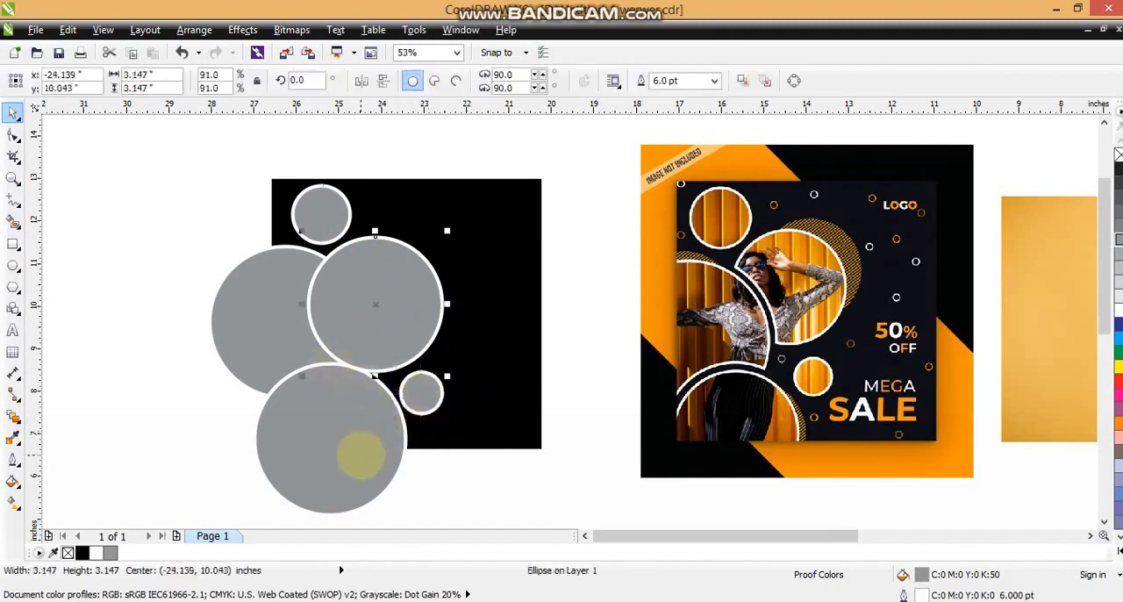
ctrl+click(358, 451)
shift+click(368, 329)
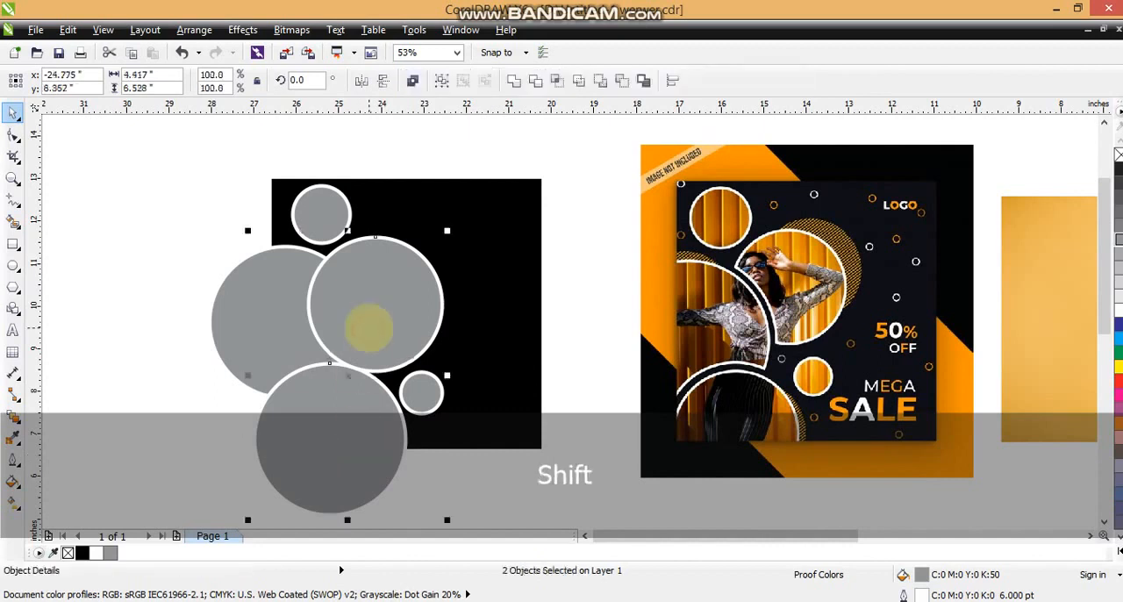
key(ctrl+Page_Down)
click(135, 325)
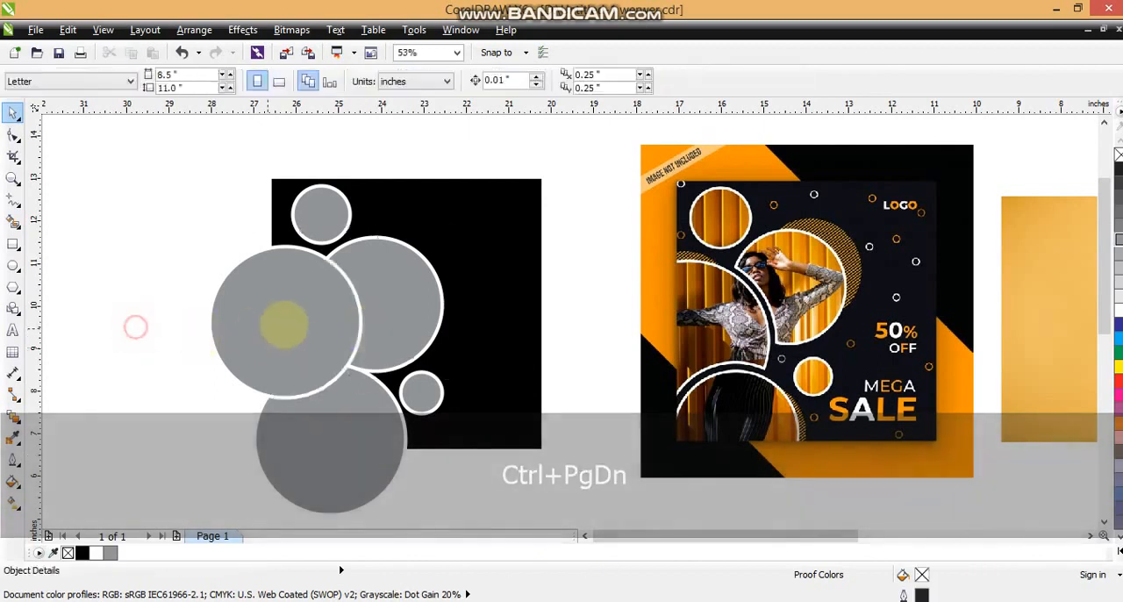
Step: Bring the bottom large circle to the front so it overlaps the left large circle
click(282, 321)
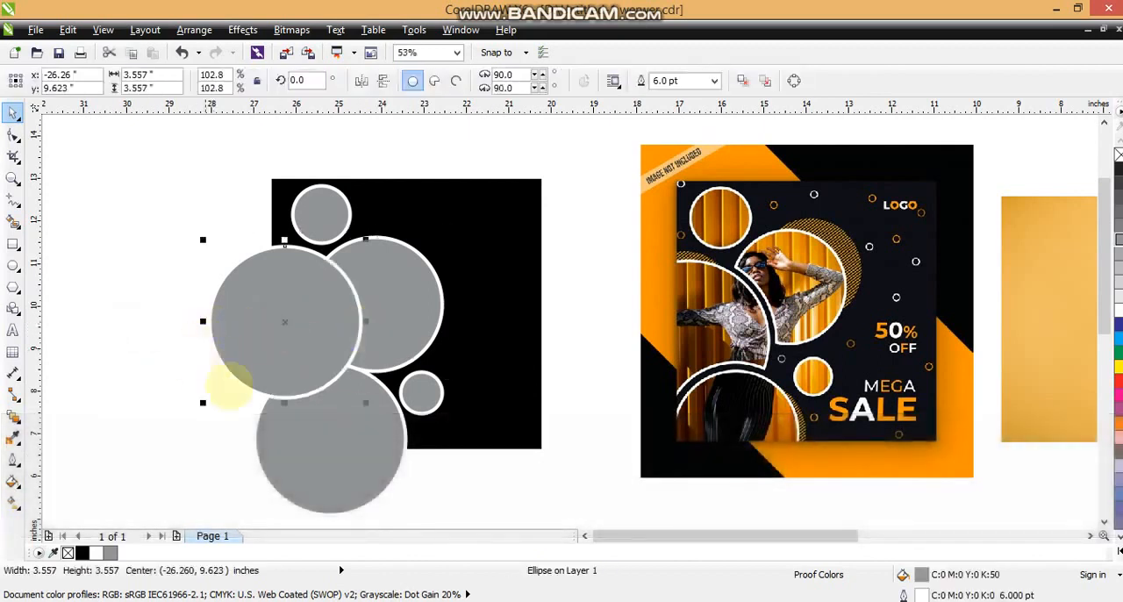
click(338, 444)
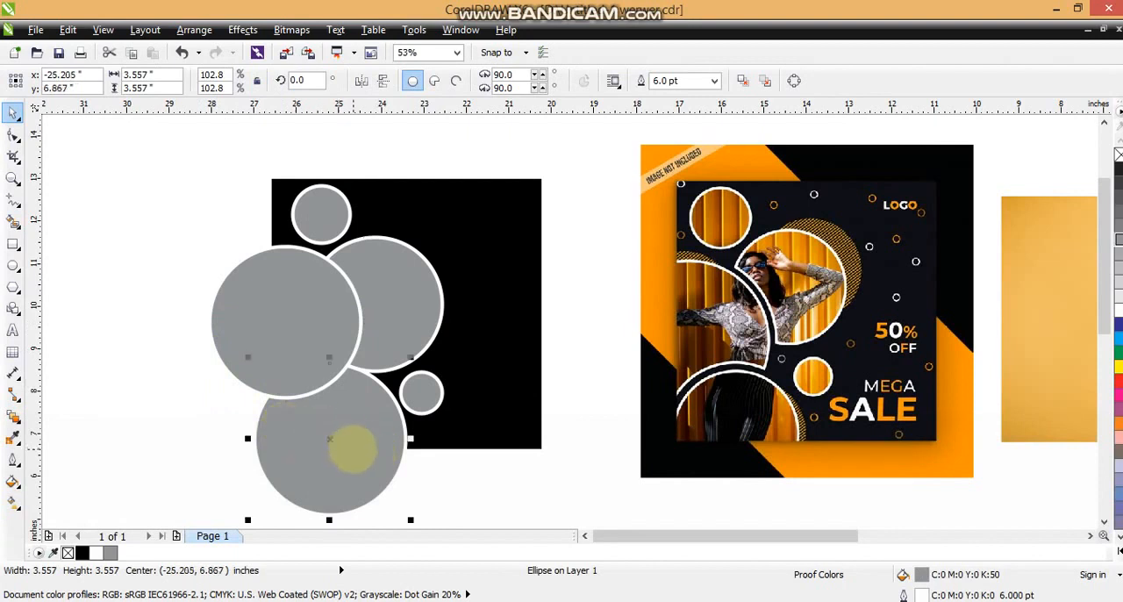
click(365, 423)
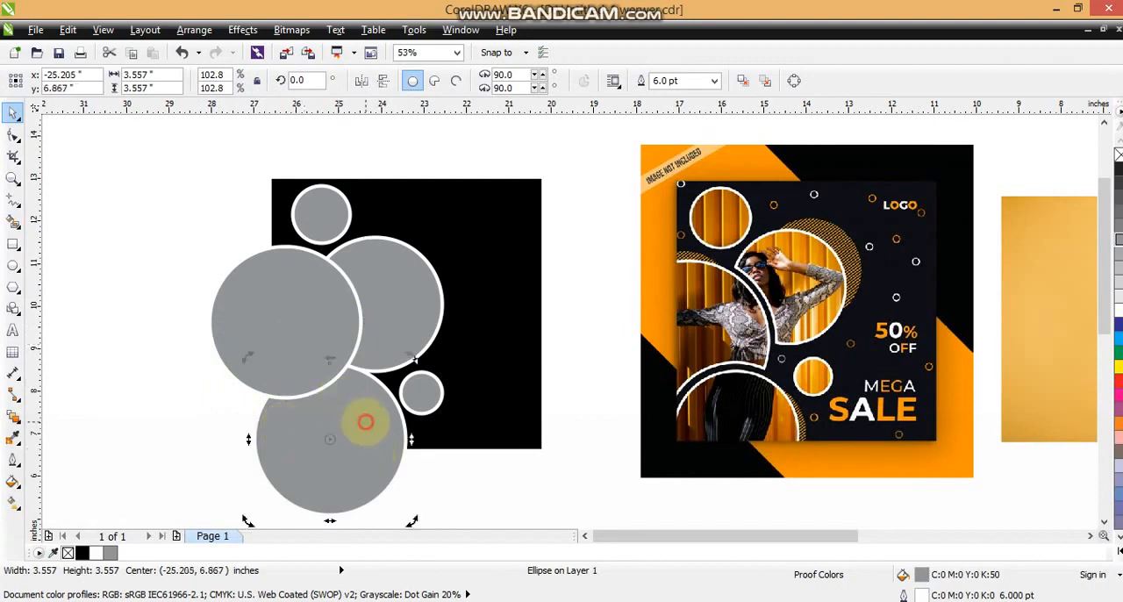
key(shift+Page_Up)
click(188, 368)
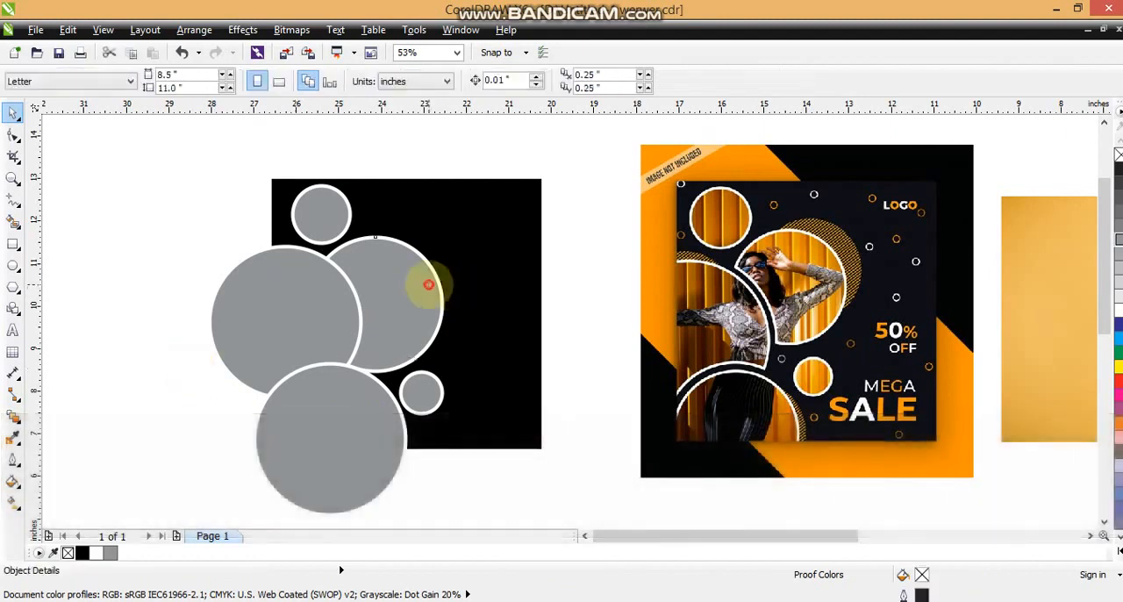
click(428, 285)
click(290, 321)
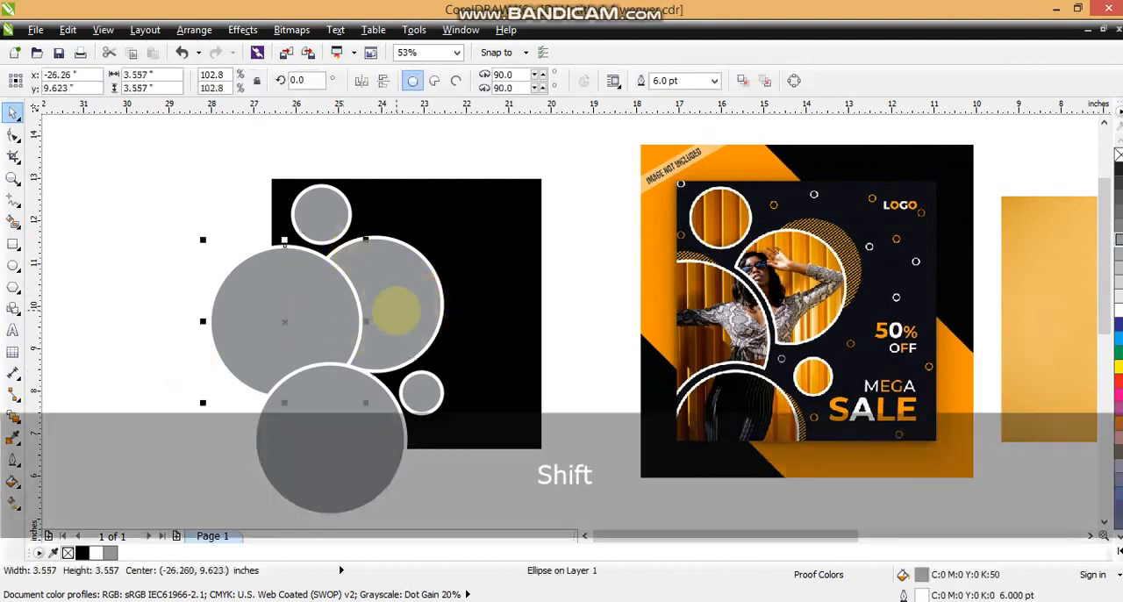
click(377, 423)
click(316, 205)
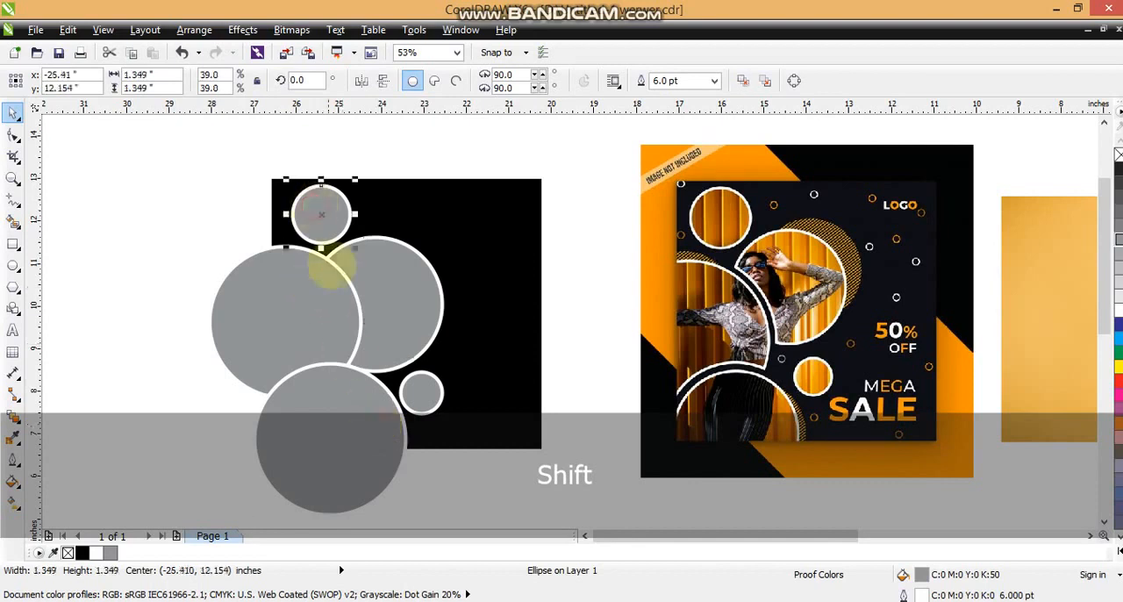
Step: Create a concentric copy of the left large circle, about 3.39 inches wide, with a black hairline outline
click(331, 312)
key(shift+F2)
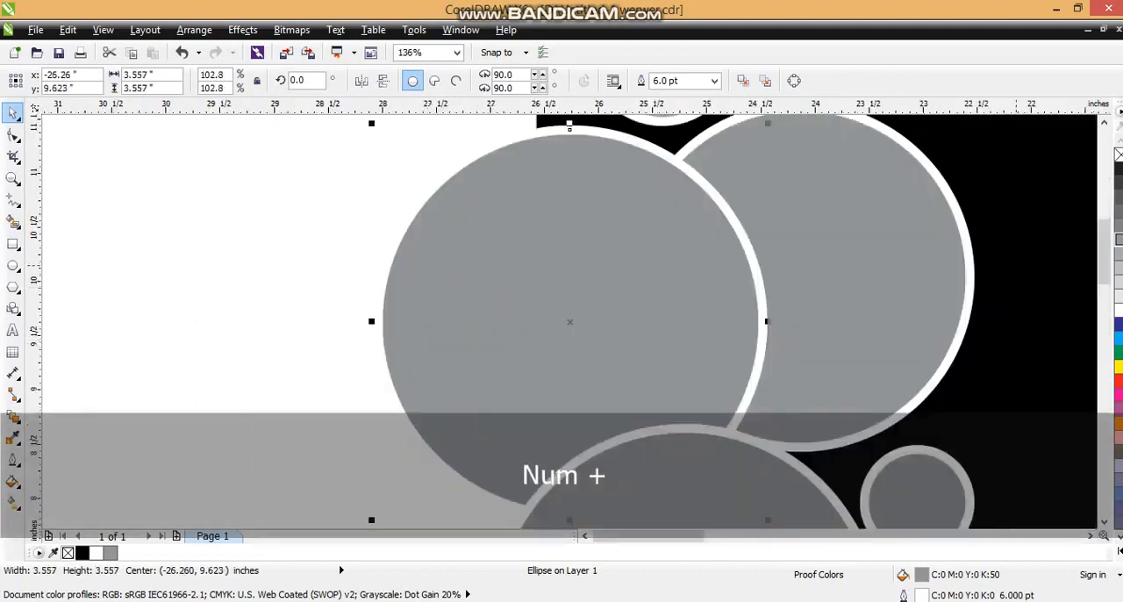
right_click(1118, 156)
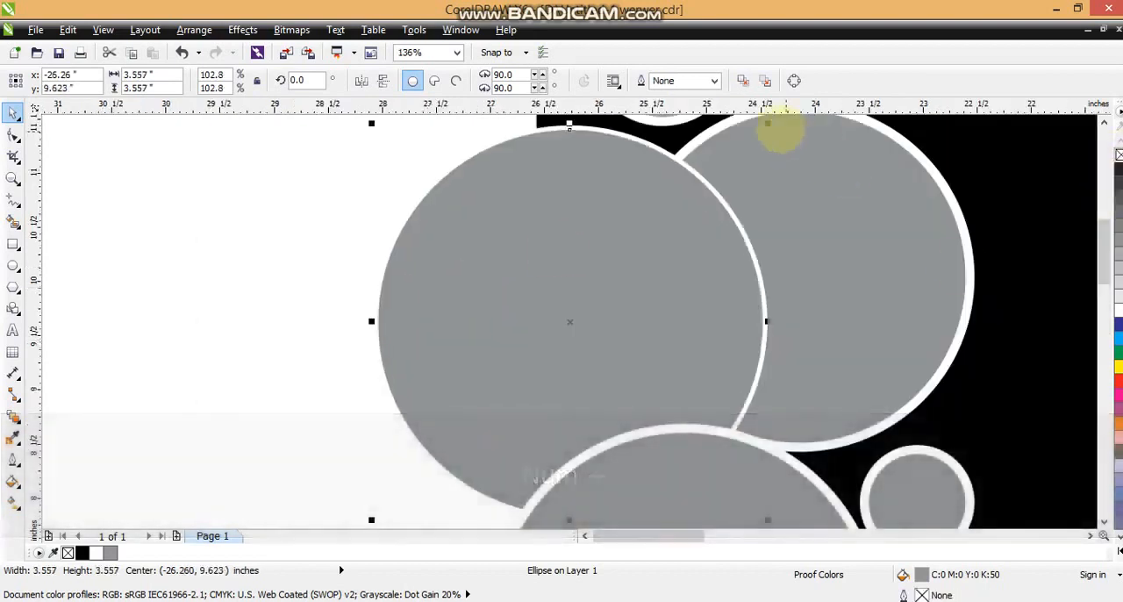
drag(767, 124, 758, 132)
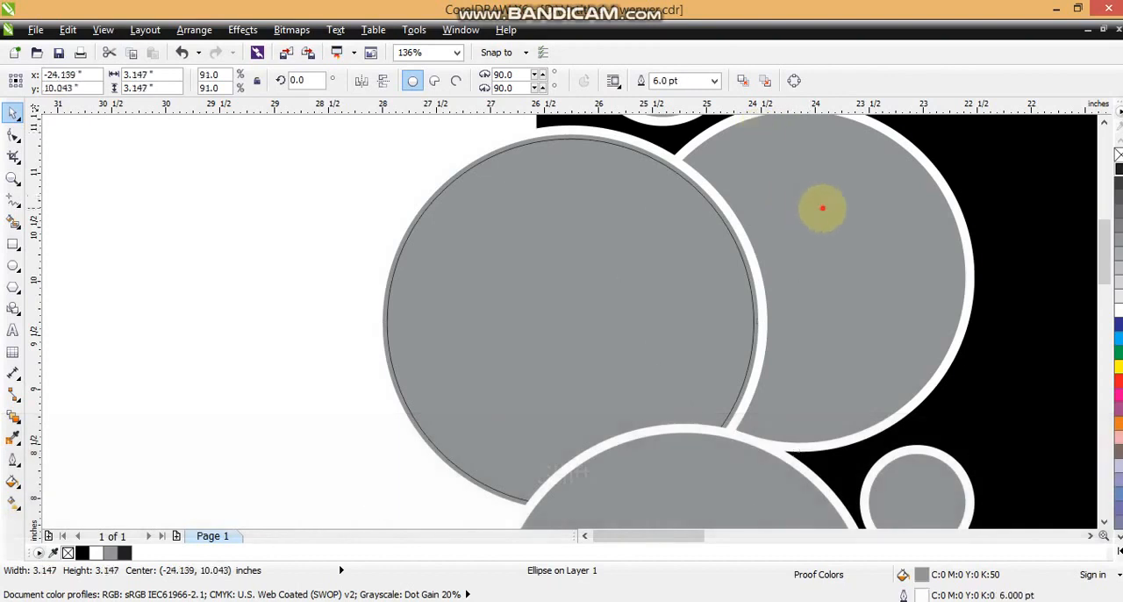
Step: Create a concentric copy of the middle large circle, about 2.96 inches wide, with a black hairline outline
key(ctrl+z)
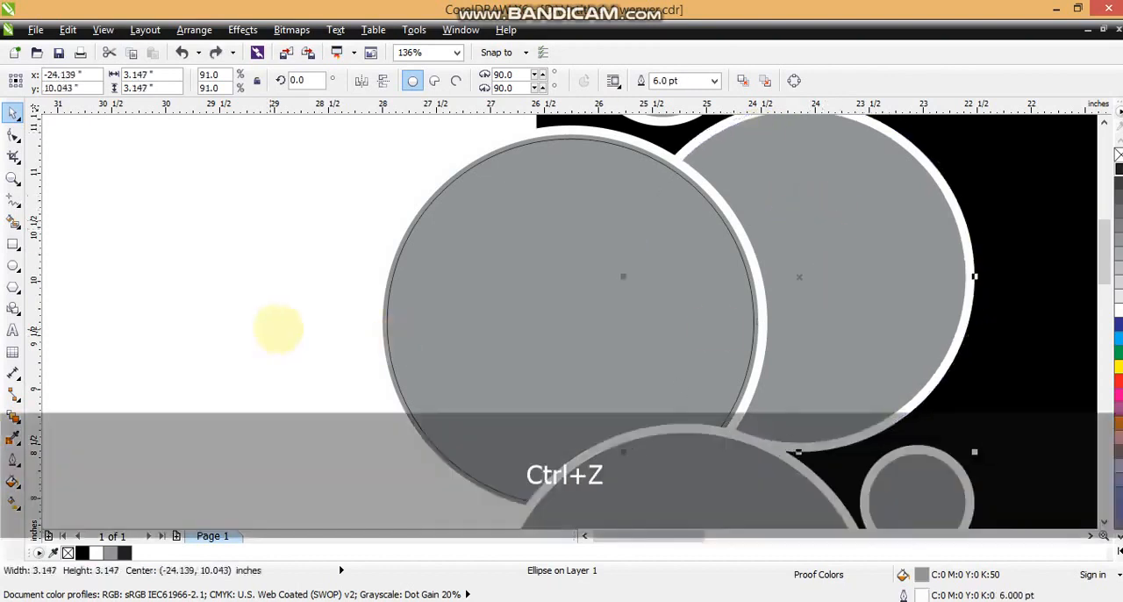
key(KP_Add)
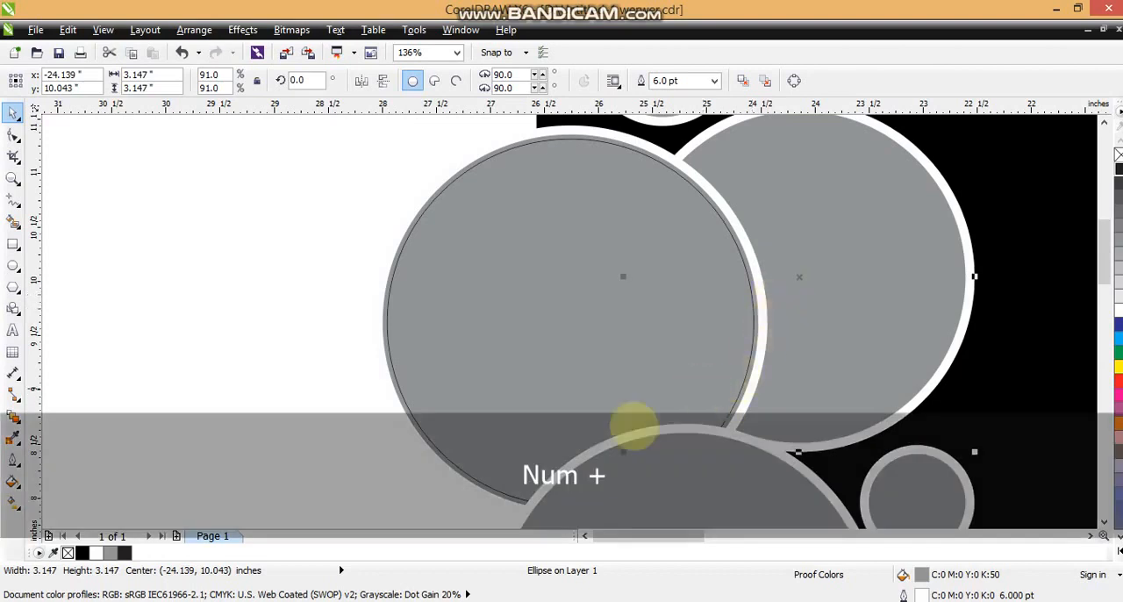
right_click(1119, 170)
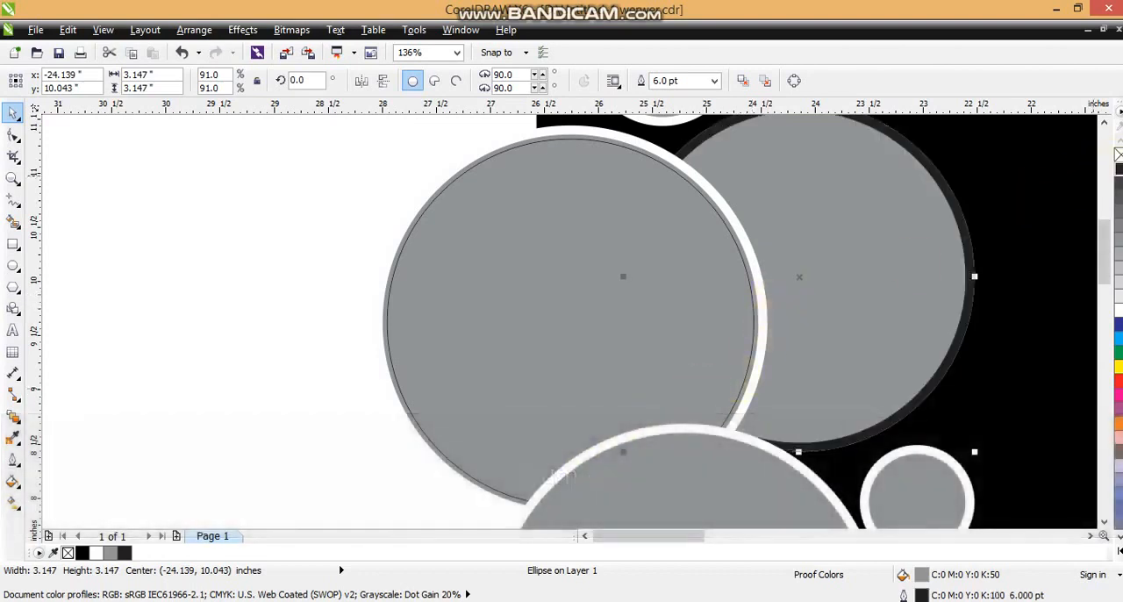
right_click(1118, 154)
right_click(1119, 169)
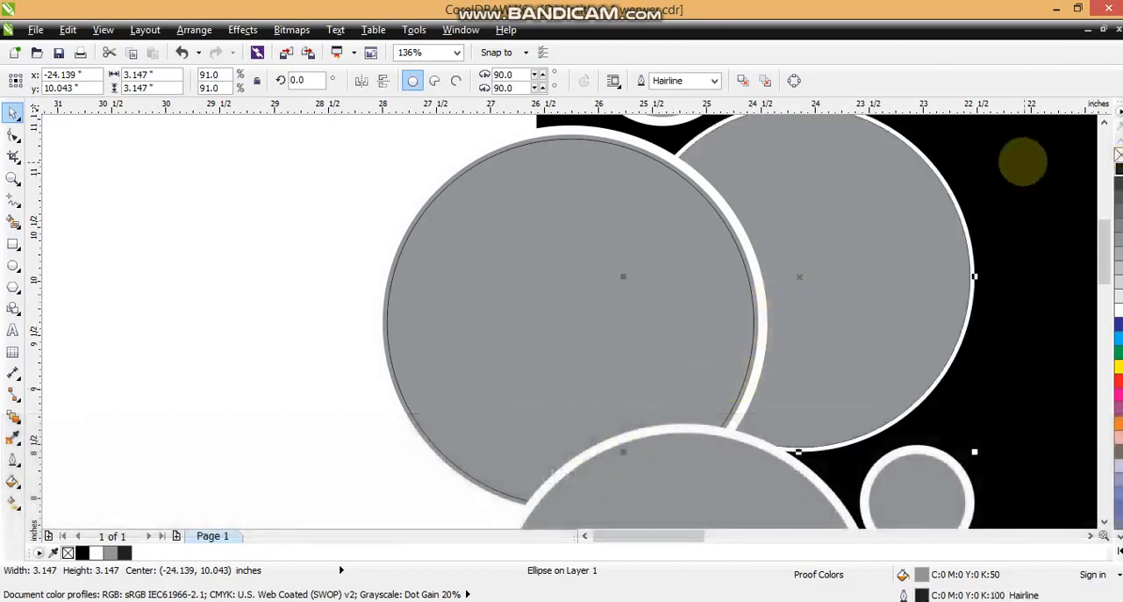
scroll(990, 144, up, 1)
key(shift)
drag(974, 142, 965, 151)
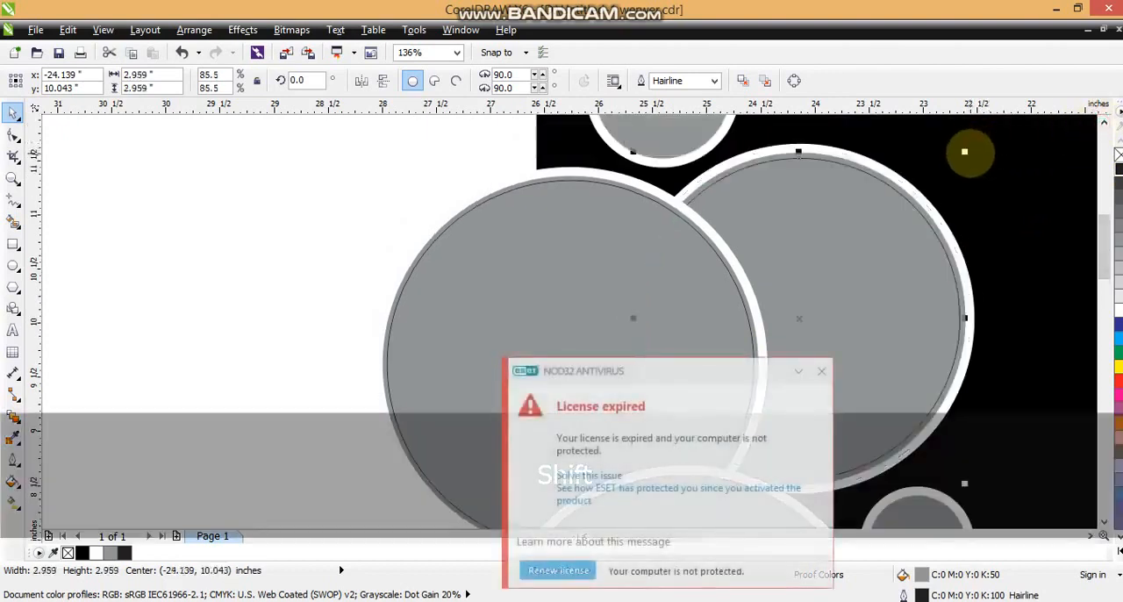
click(819, 371)
Step: Trim the inner middle circle with the white-outlined outer left circle
click(565, 228)
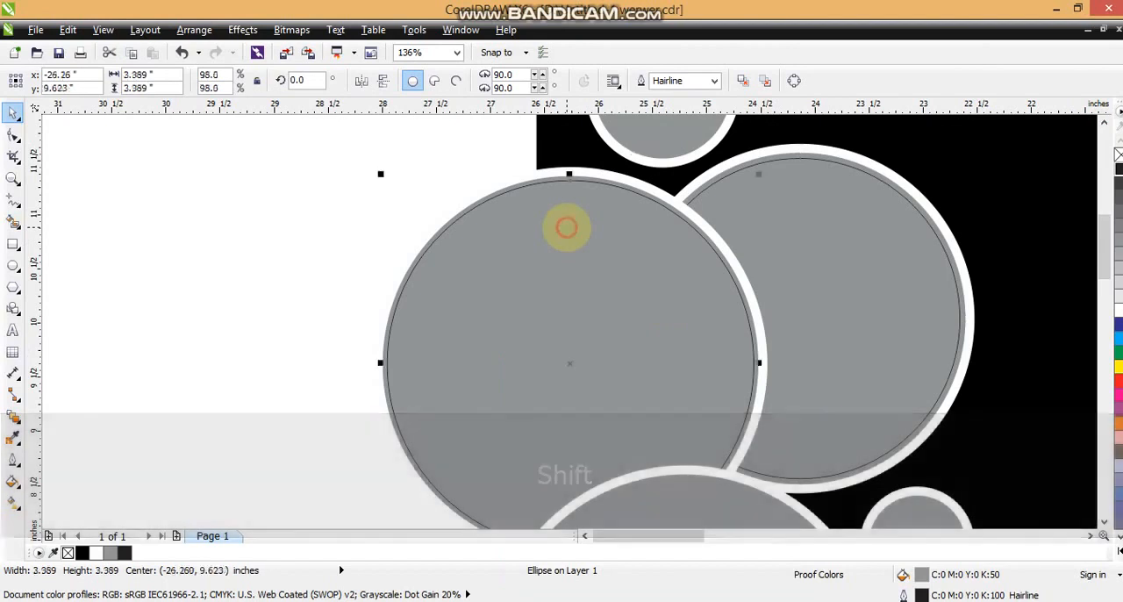
key(F3)
key(Escape)
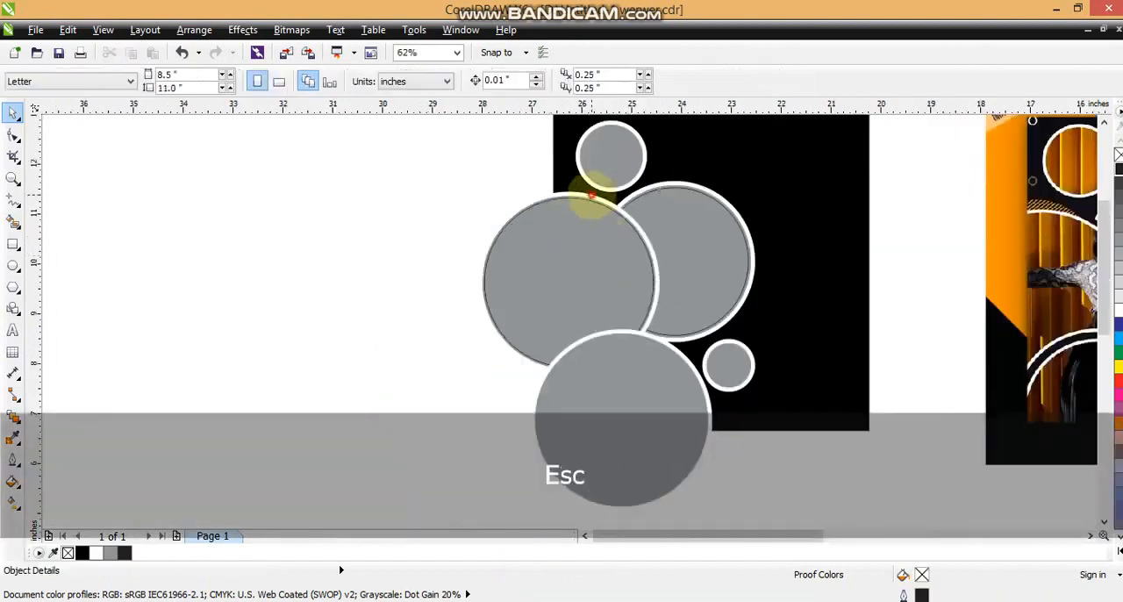
click(592, 195)
key(shift)
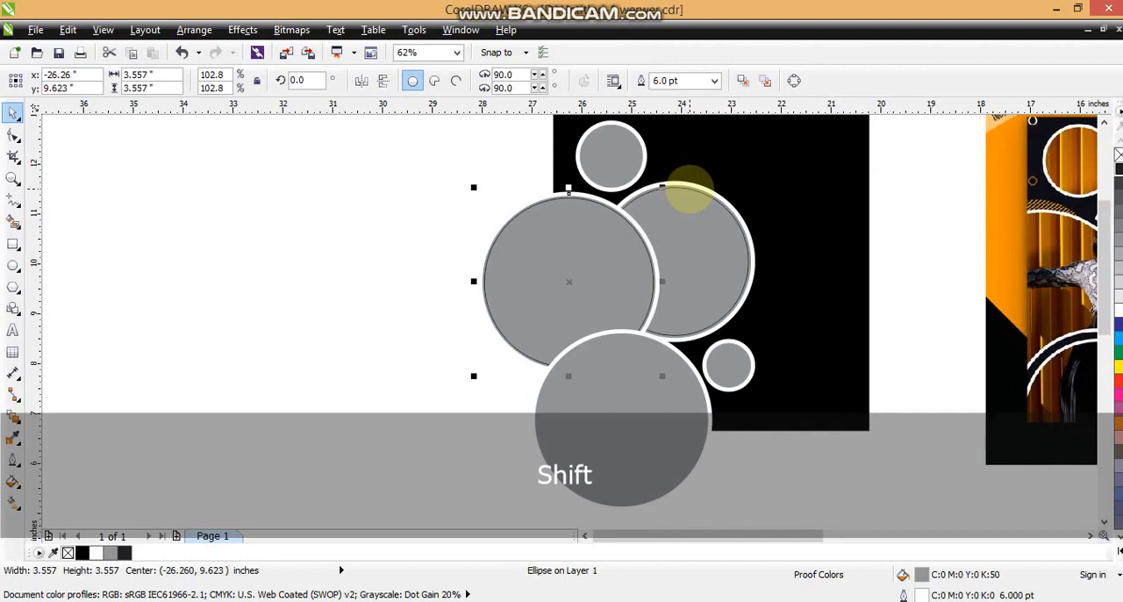
shift+click(688, 188)
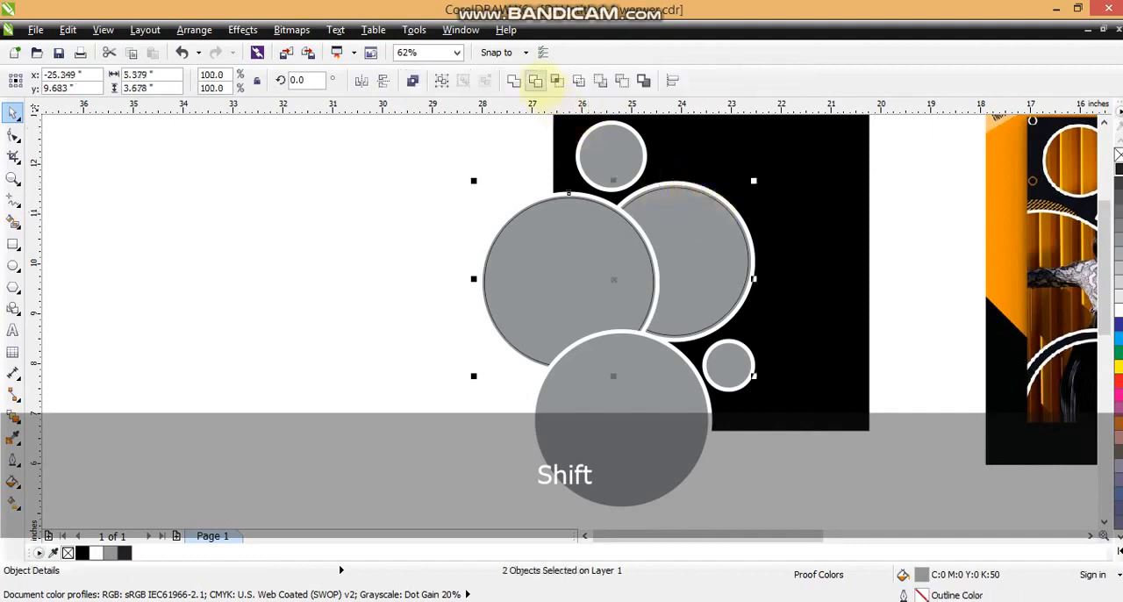
click(535, 81)
Step: Delete the white-outlined outer circles around the left and middle circles
click(436, 141)
click(699, 184)
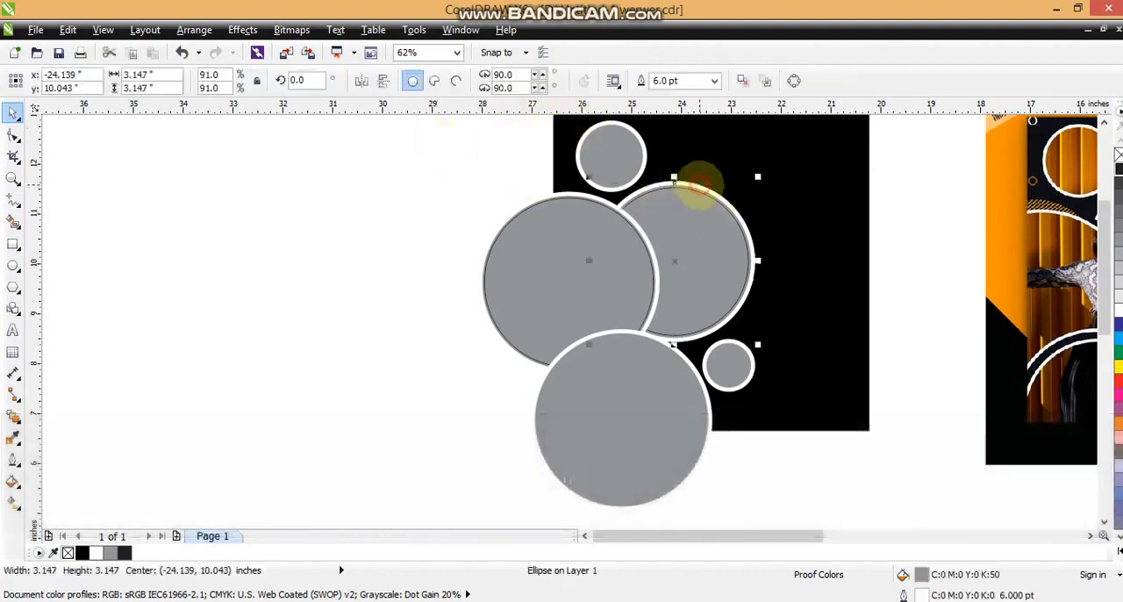
key(Delete)
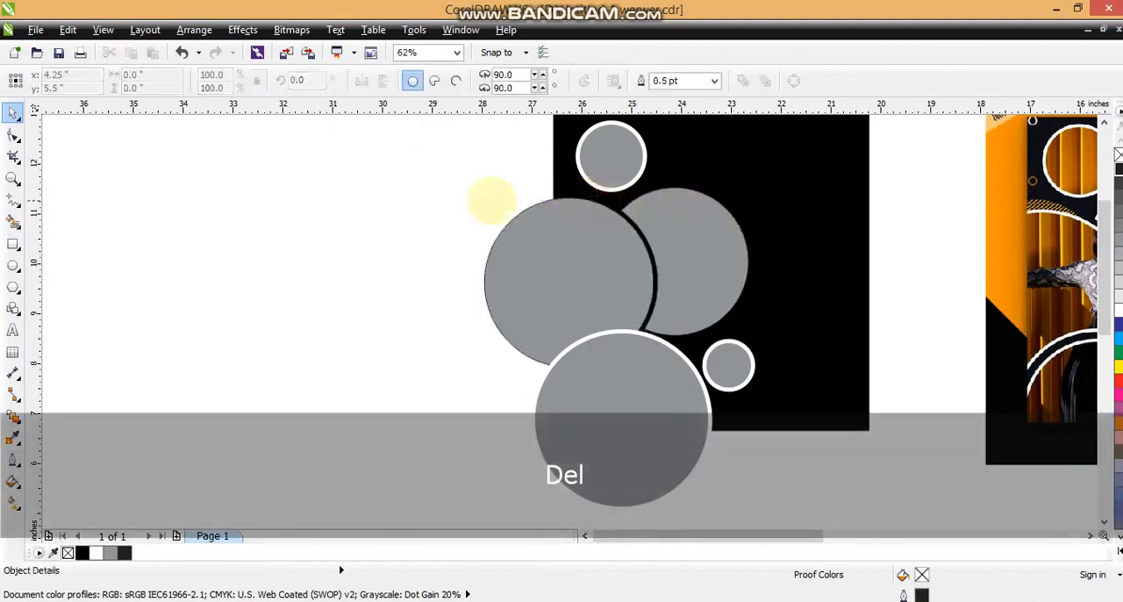
click(434, 201)
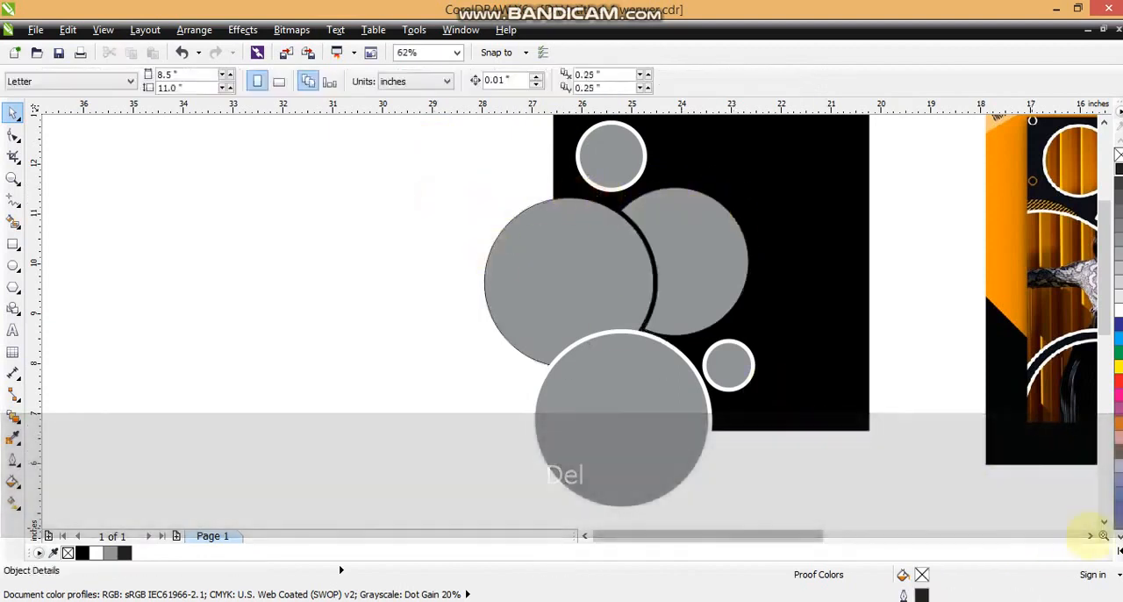
Step: Trim the left large circle with a copy of the bottom circle enlarged to about 3.72 inches, and delete that copy
scroll(1090, 535, right, 5)
click(394, 349)
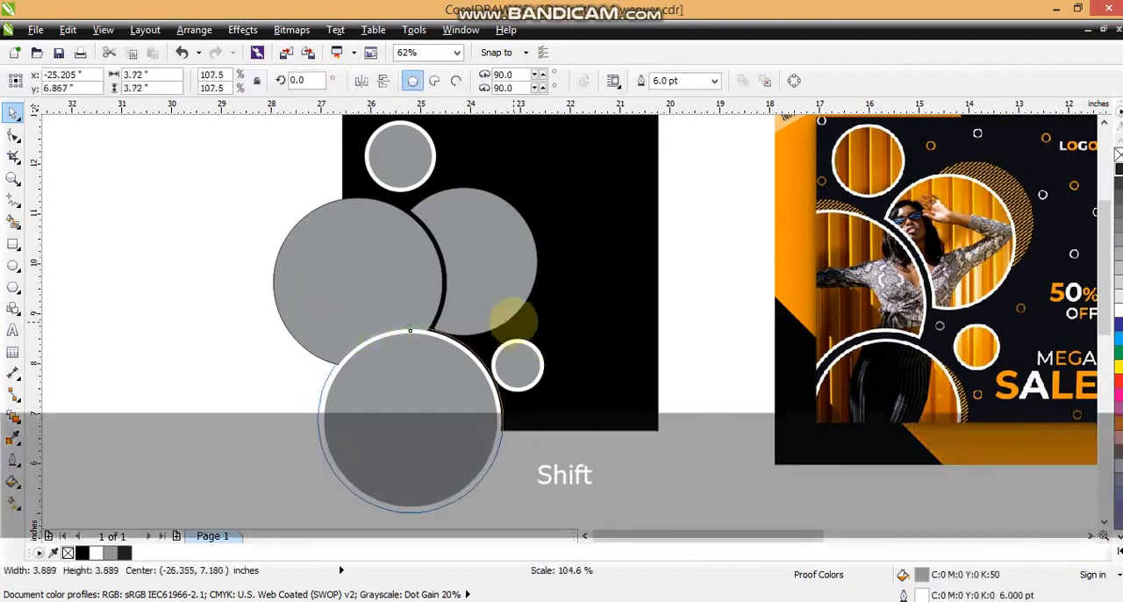
shift+click(379, 256)
click(535, 81)
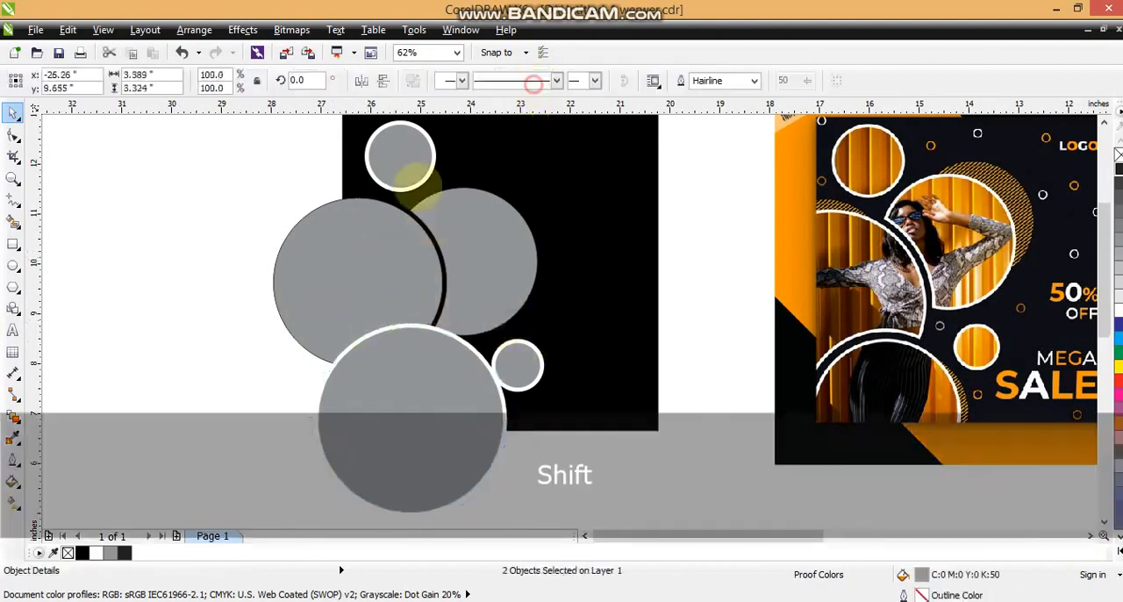
click(401, 421)
key(Delete)
Step: Remove the bottom circle's outline and shift the trimmed middle circle slightly away from the left circle
click(420, 406)
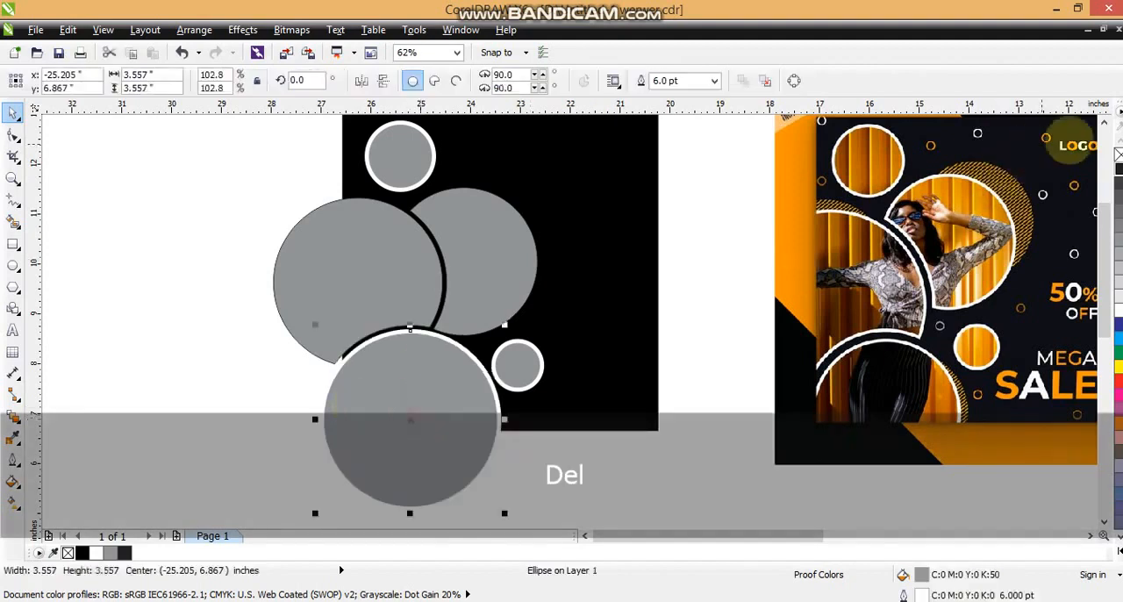
click(188, 210)
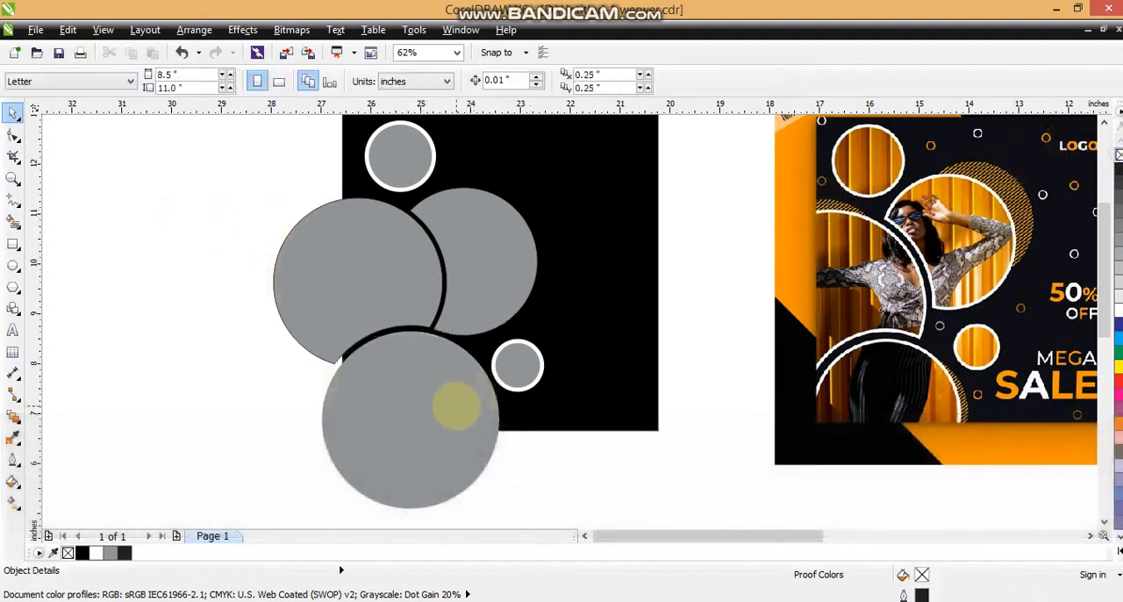
click(385, 304)
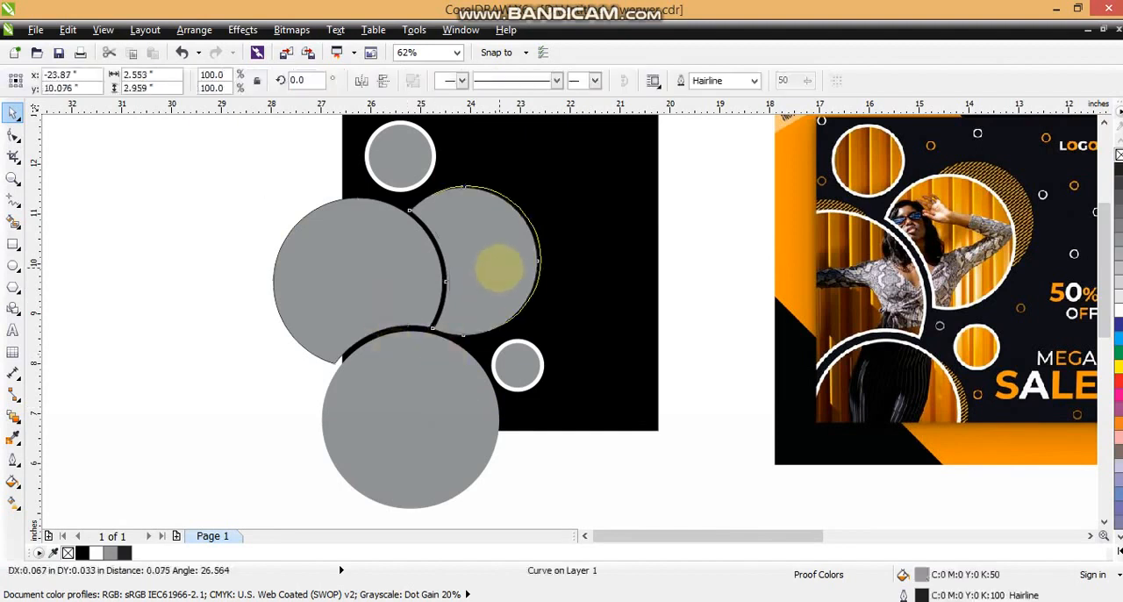
Step: Give all five circle shapes a white outline 5 points wide
shift+click(366, 271)
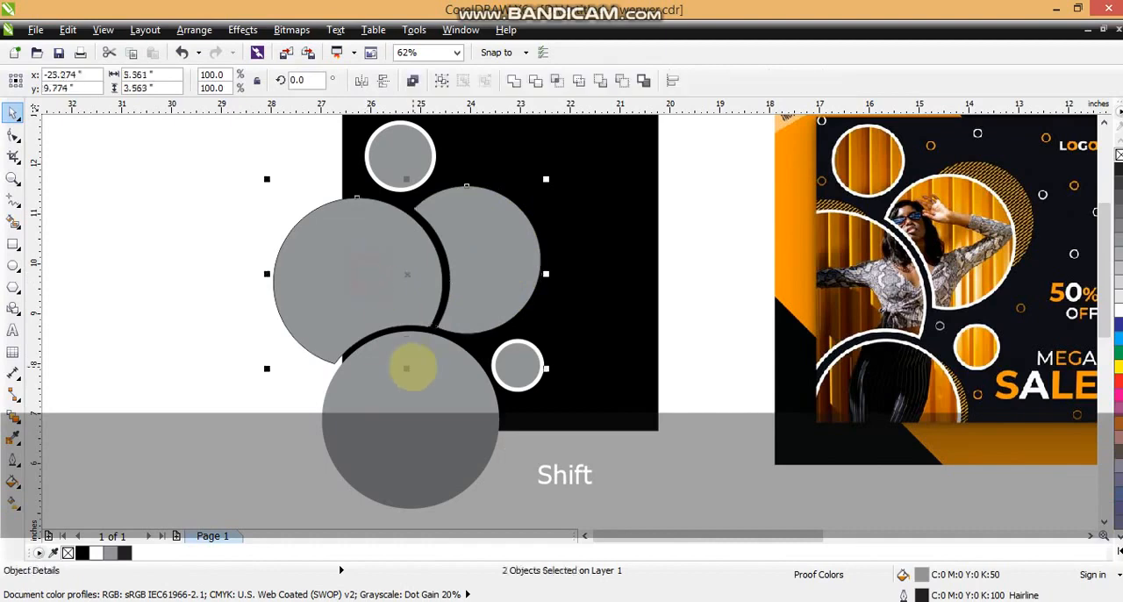
shift+click(414, 366)
shift+click(517, 367)
shift+click(388, 155)
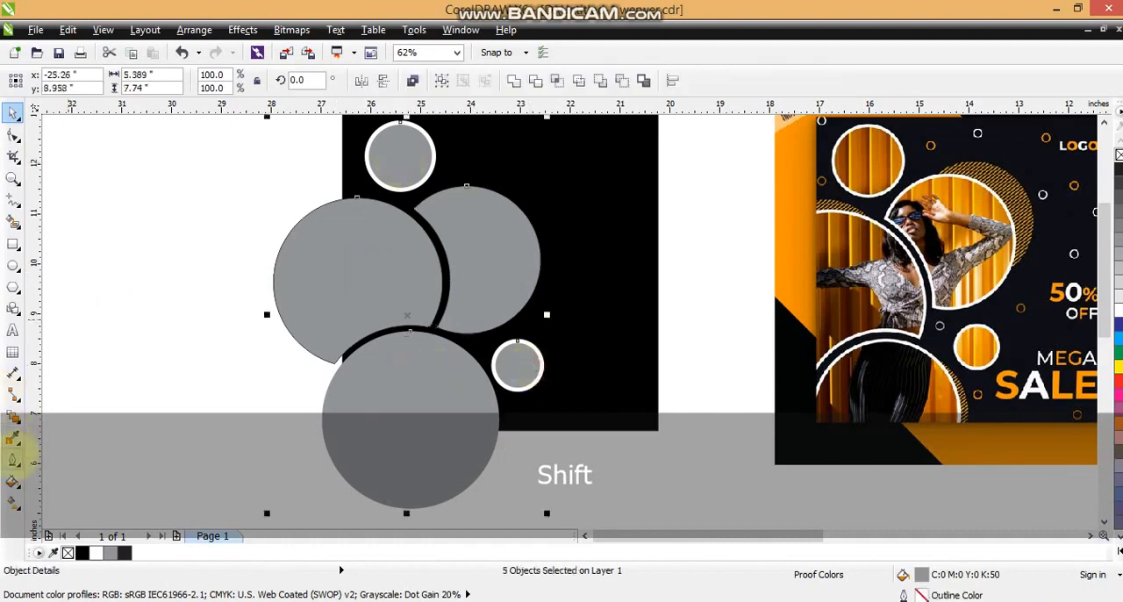
click(14, 461)
click(93, 202)
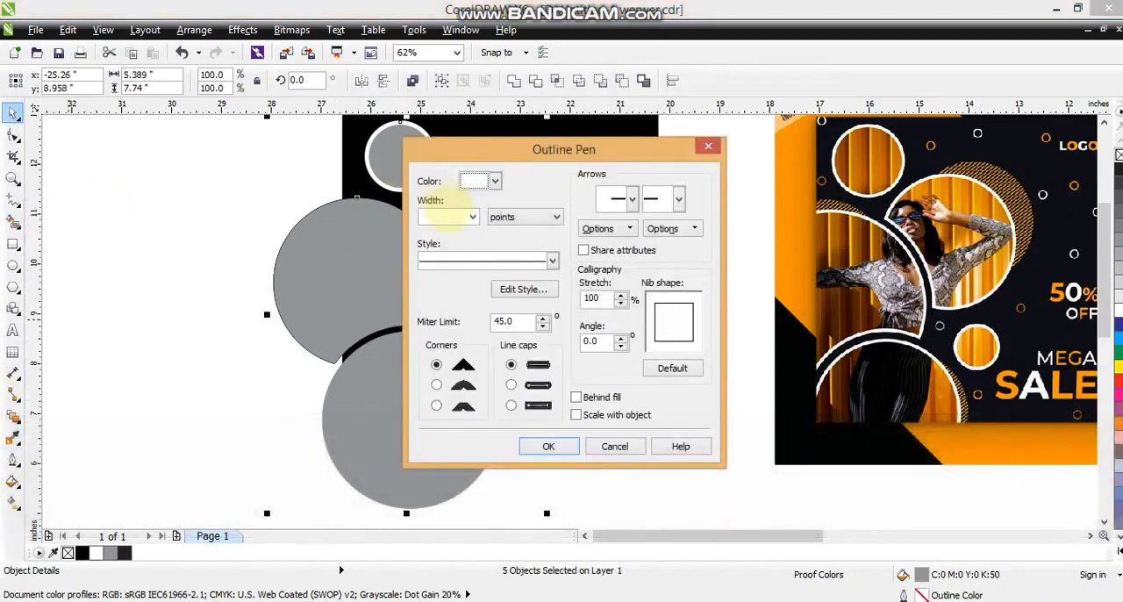
text(5)
key(Return)
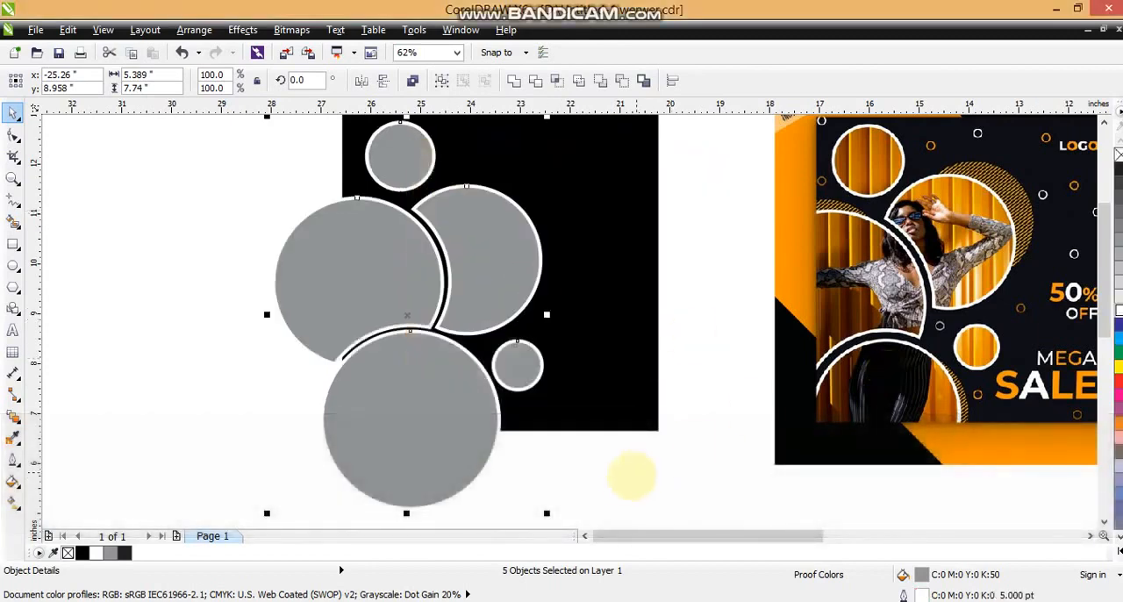
click(617, 488)
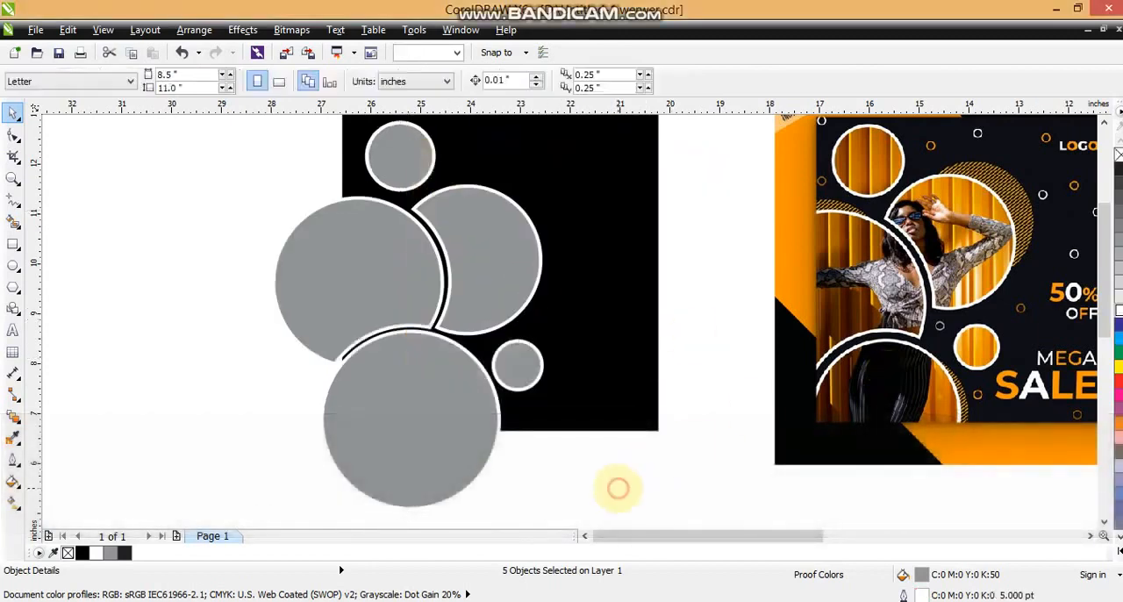
Step: Move the photo of the woman in the green dress to the left of the black square
key(F3)
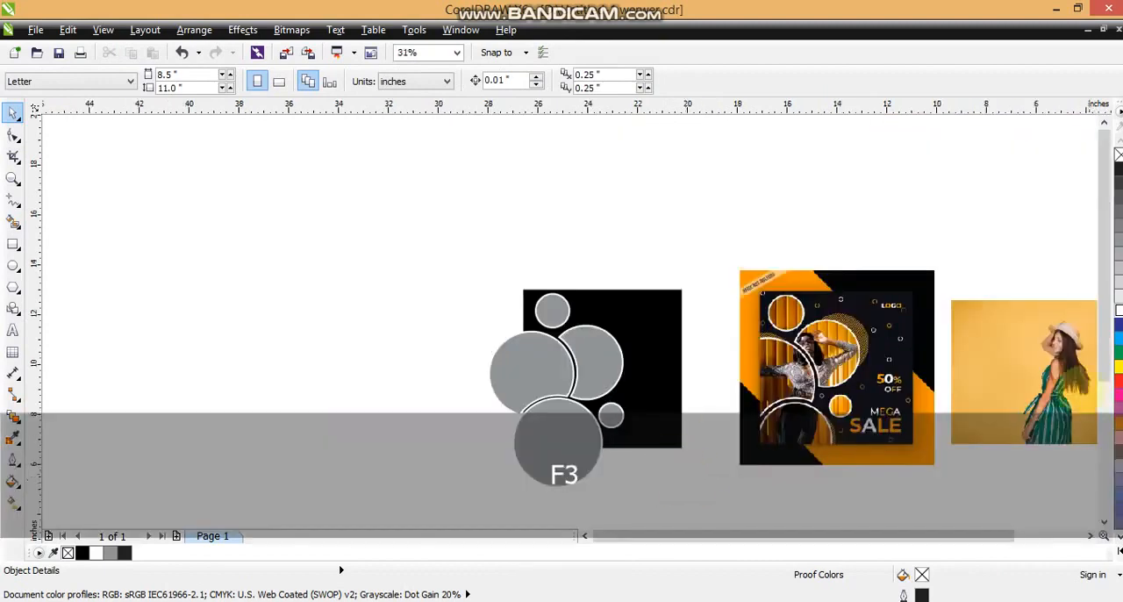
drag(1055, 378, 386, 371)
drag(235, 213, 1101, 535)
key(shift+F2)
click(1115, 395)
key(Escape)
Step: Apply uniform transparency to all five circle shapes
click(464, 313)
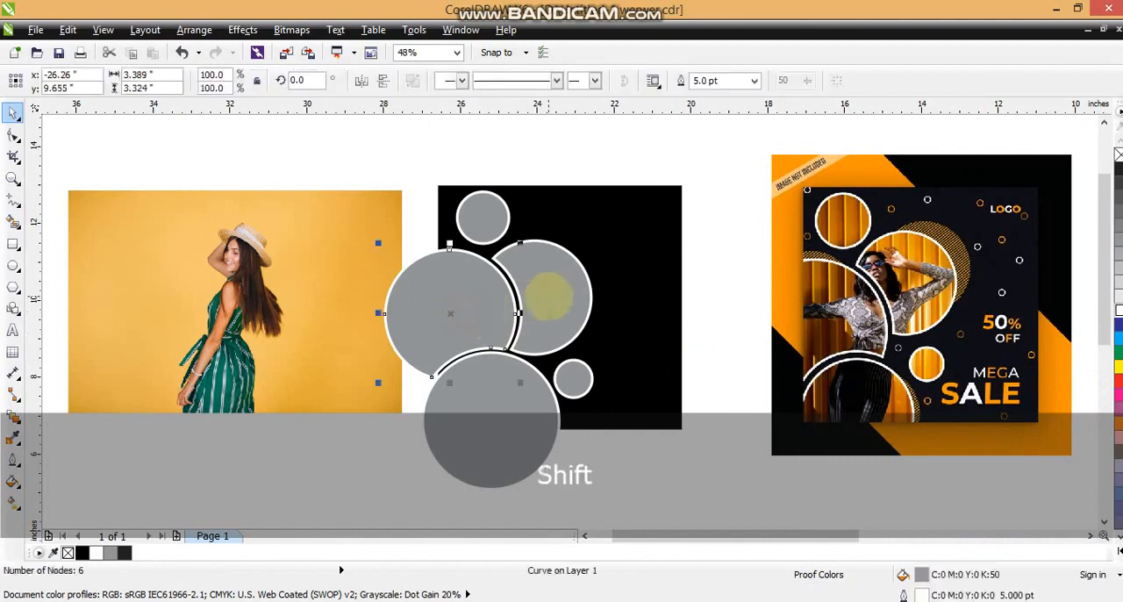
shift+click(546, 293)
shift+click(514, 389)
shift+click(572, 377)
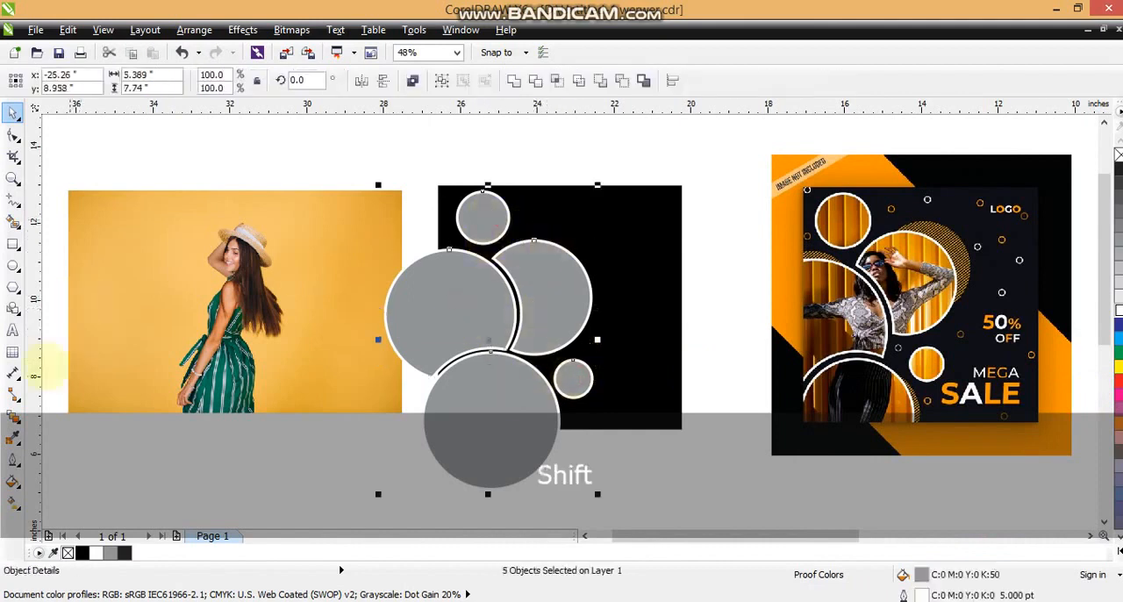
click(13, 417)
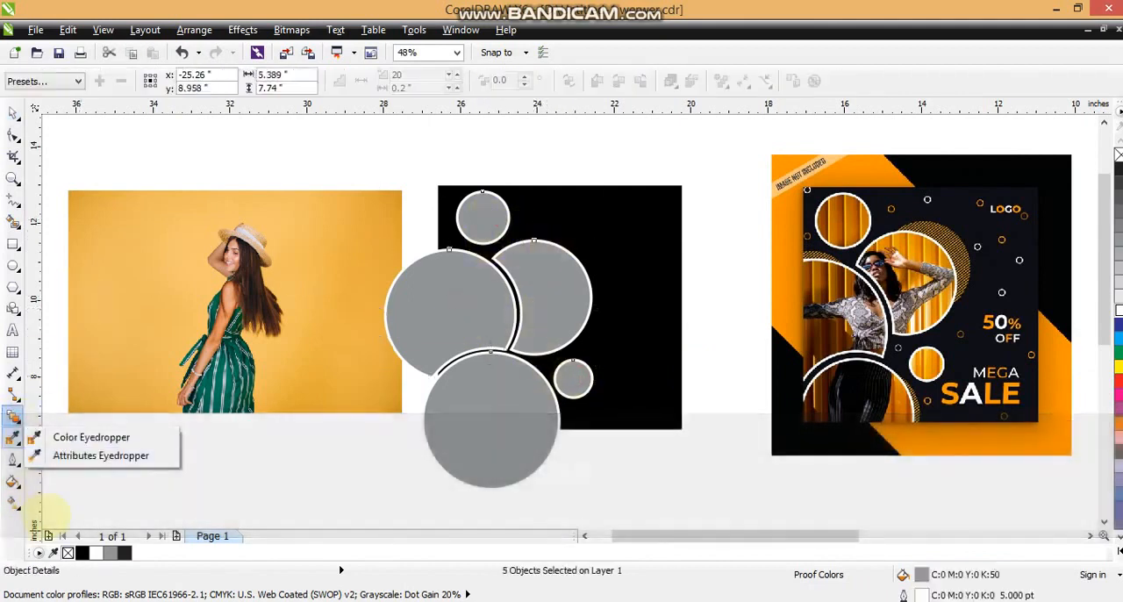
click(83, 524)
click(115, 81)
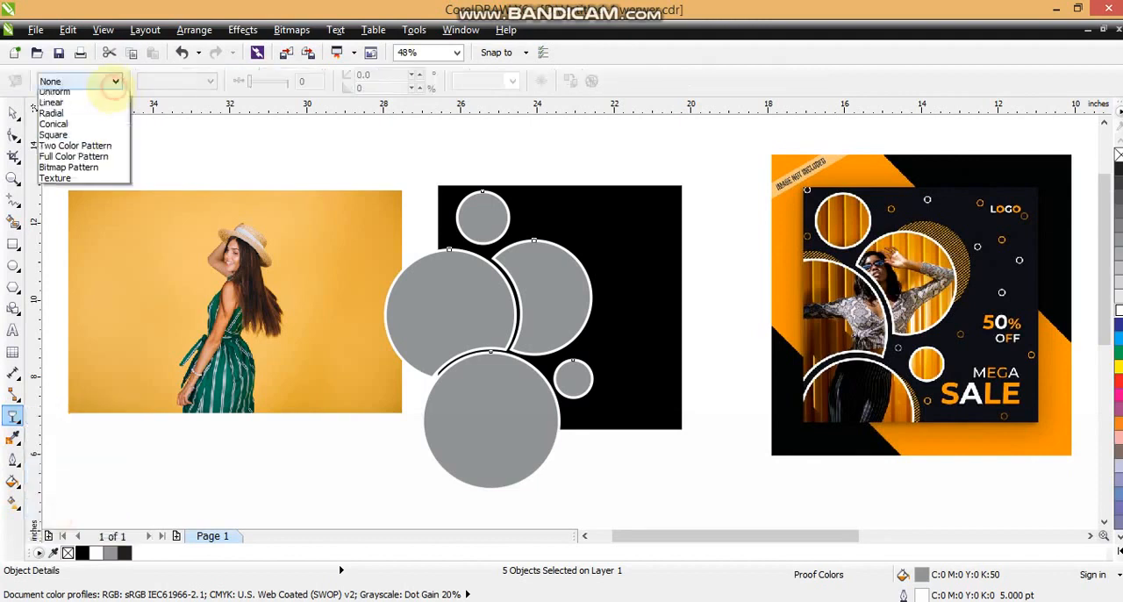
click(88, 101)
Step: Place the woman's photo between the black square and the transparent circles, enlarged to about 10.58 by 7.05 inches
click(13, 112)
drag(191, 256, 372, 279)
key(ctrl+Prior)
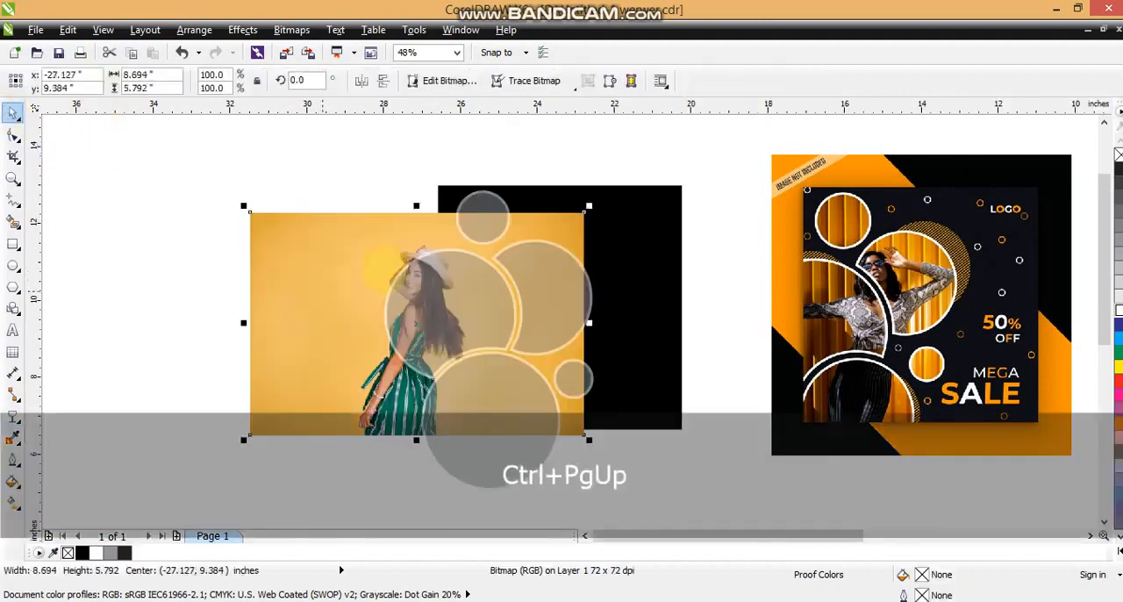
drag(589, 206, 660, 158)
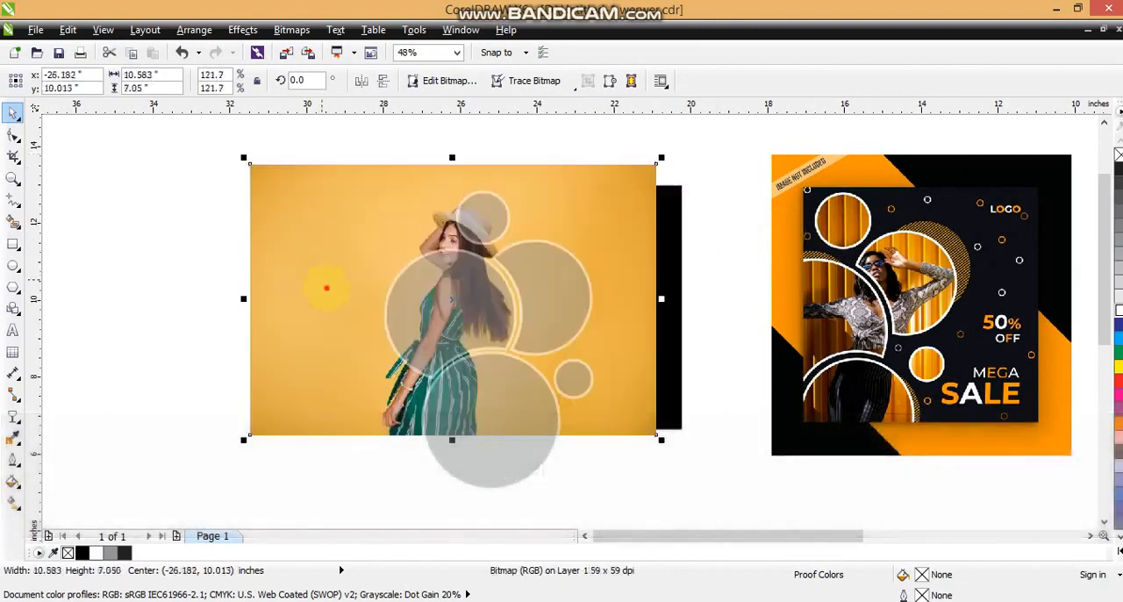
drag(326, 288, 359, 325)
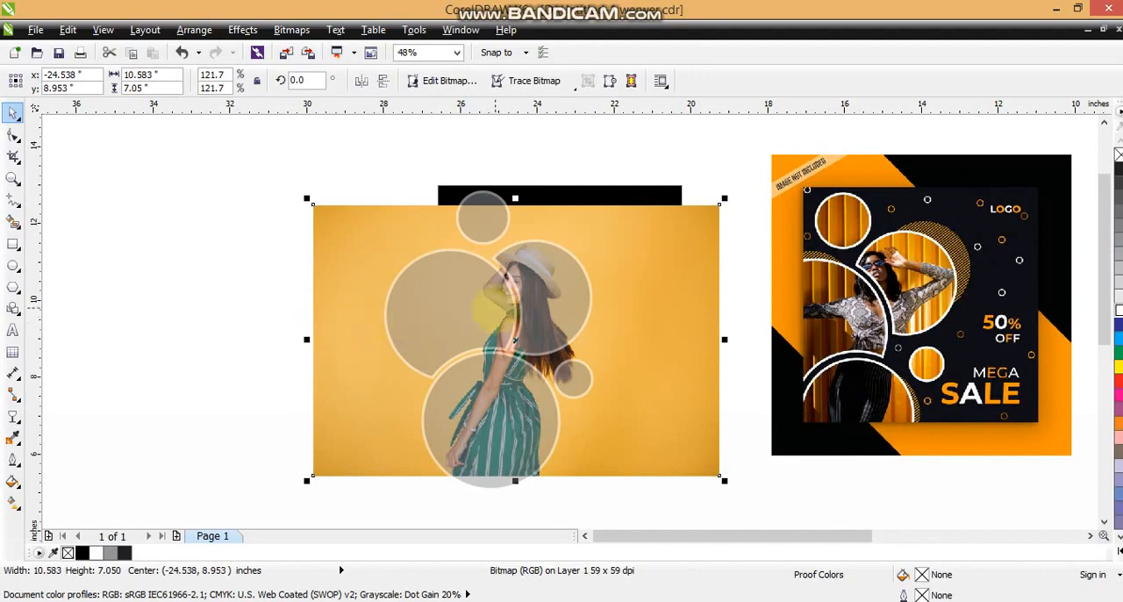
Step: Enlarge the woman's photo to about 11.21 by 7.47 inches and weld the five transparent circles into one shape
drag(724, 199, 748, 184)
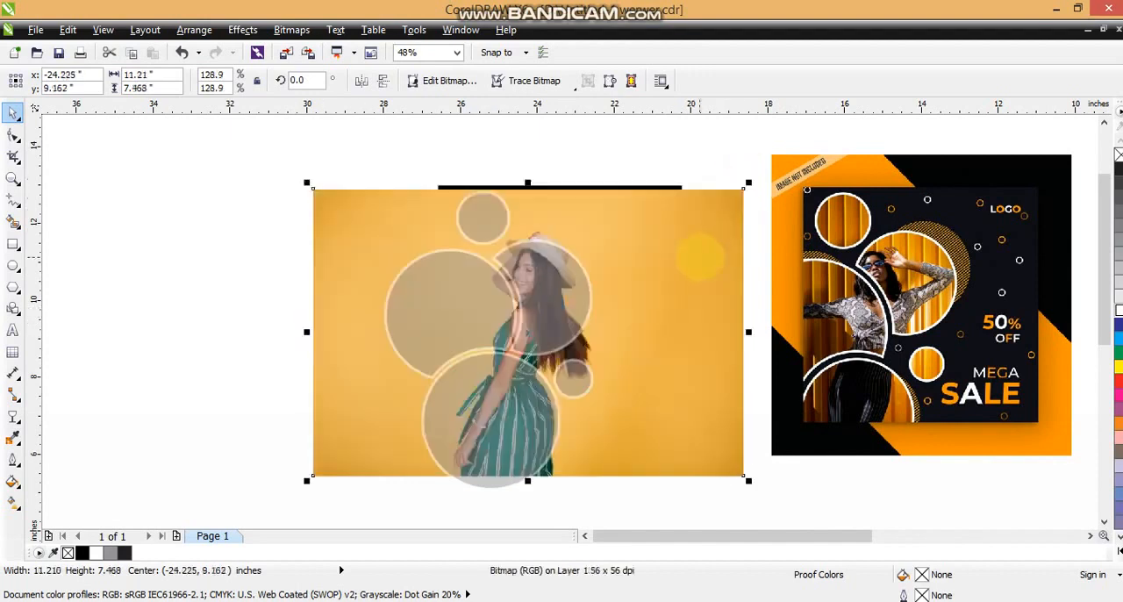
drag(693, 255, 692, 257)
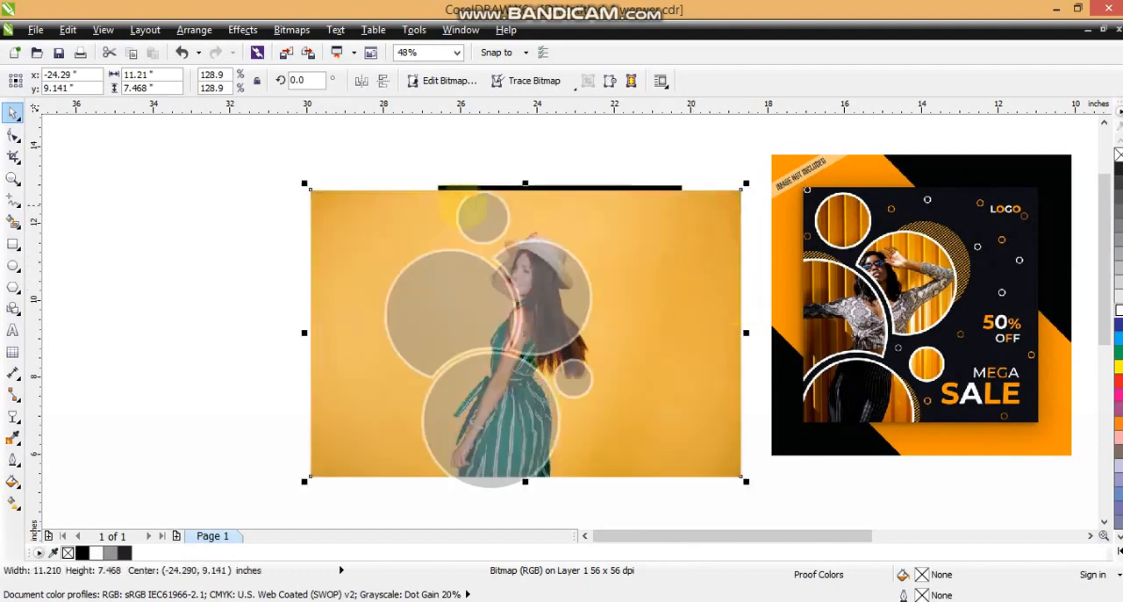
drag(305, 166, 622, 485)
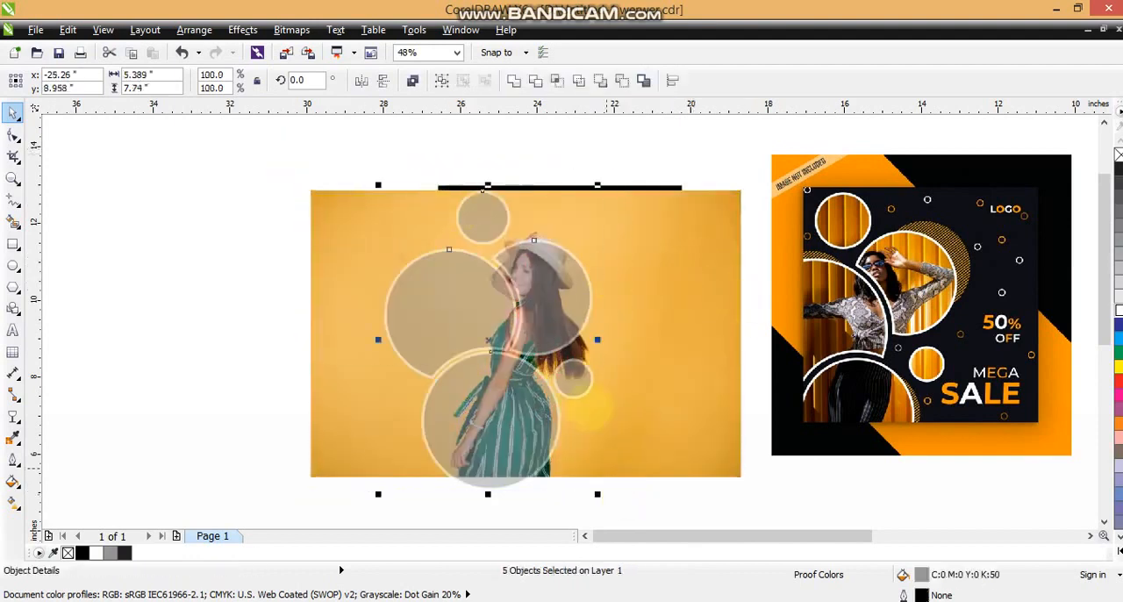
click(513, 80)
click(333, 166)
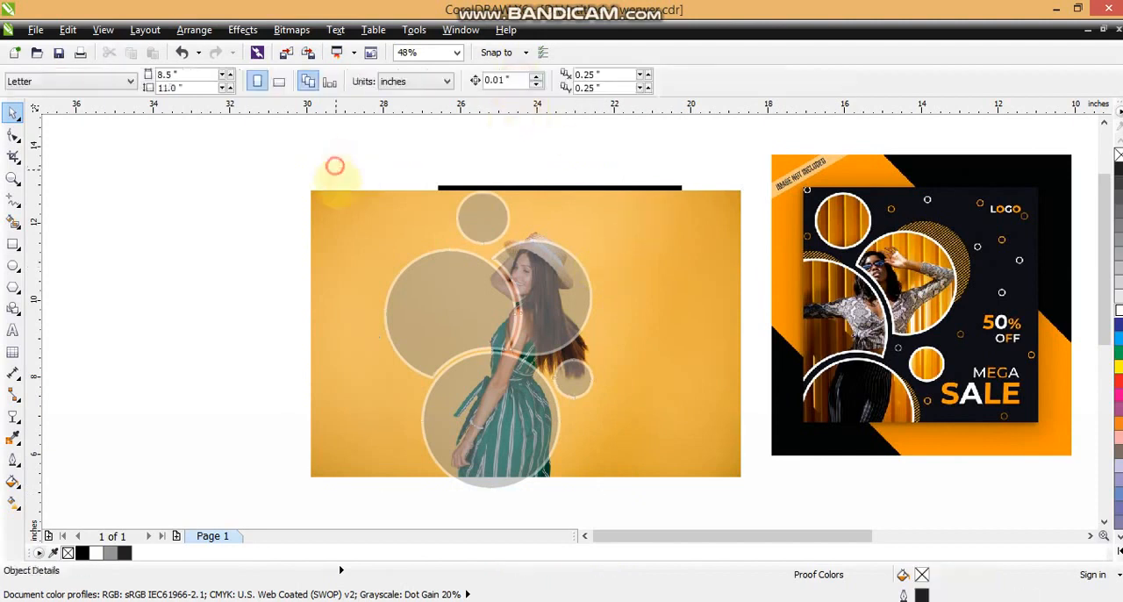
Step: PowerClip the woman's photo inside the welded circle shape
click(341, 198)
click(242, 30)
mouse_move(288, 260)
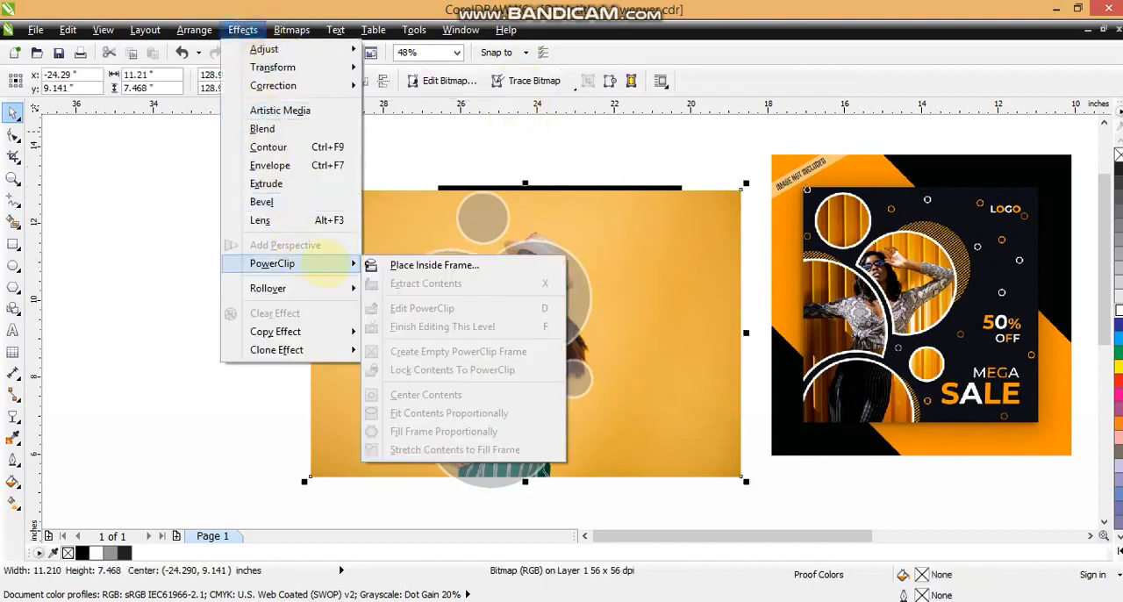
click(376, 263)
click(481, 217)
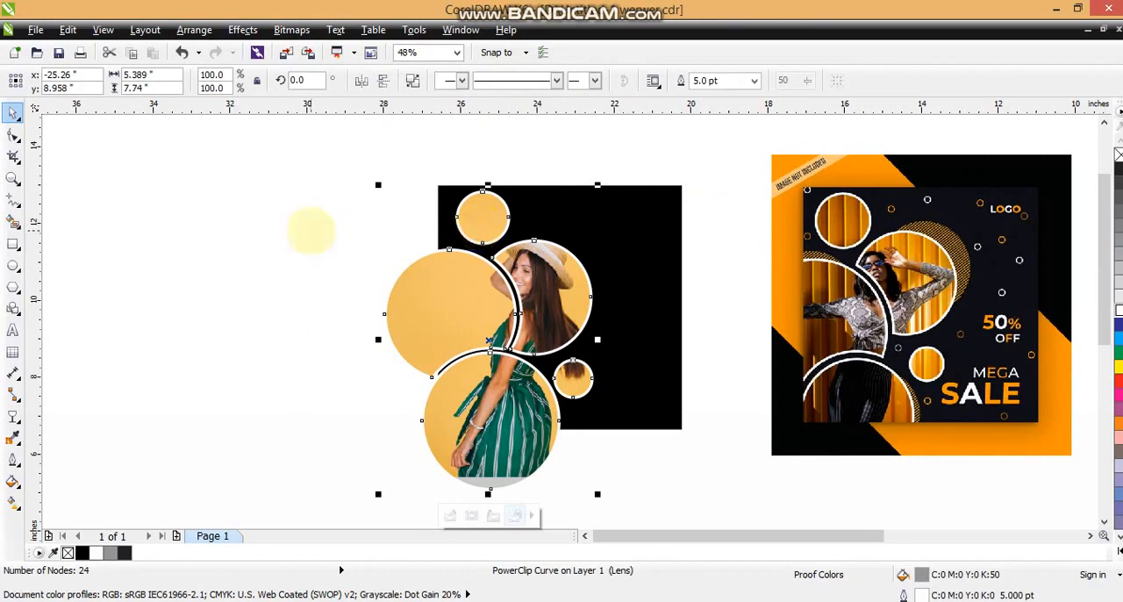
click(310, 231)
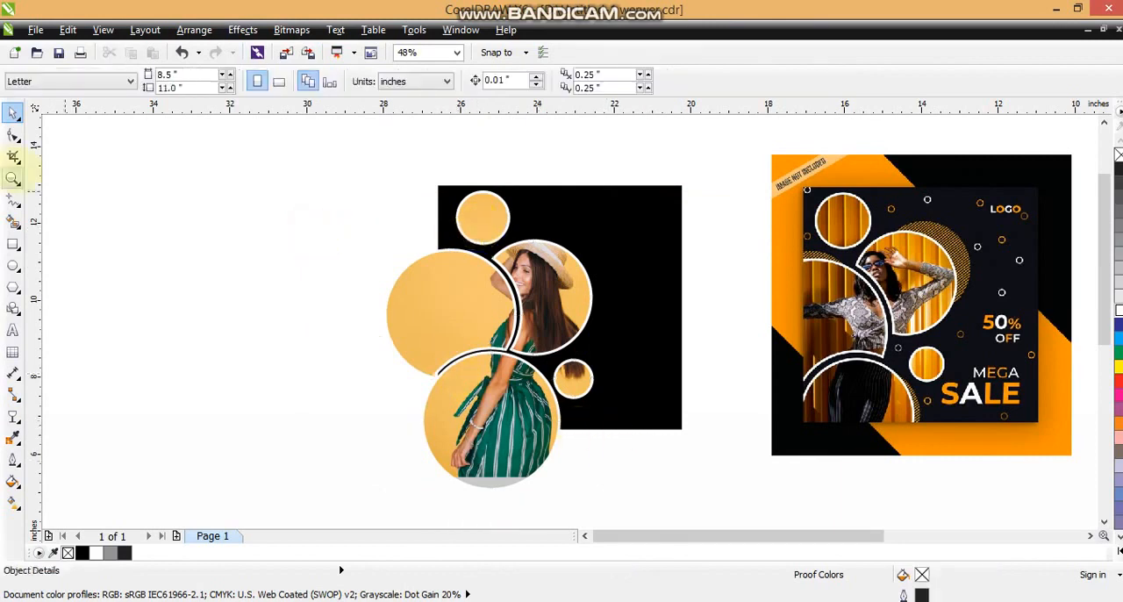
Step: Draw a circle about 2.96 inches in diameter and place it in the empty area left of the artwork
click(13, 177)
drag(396, 132, 990, 457)
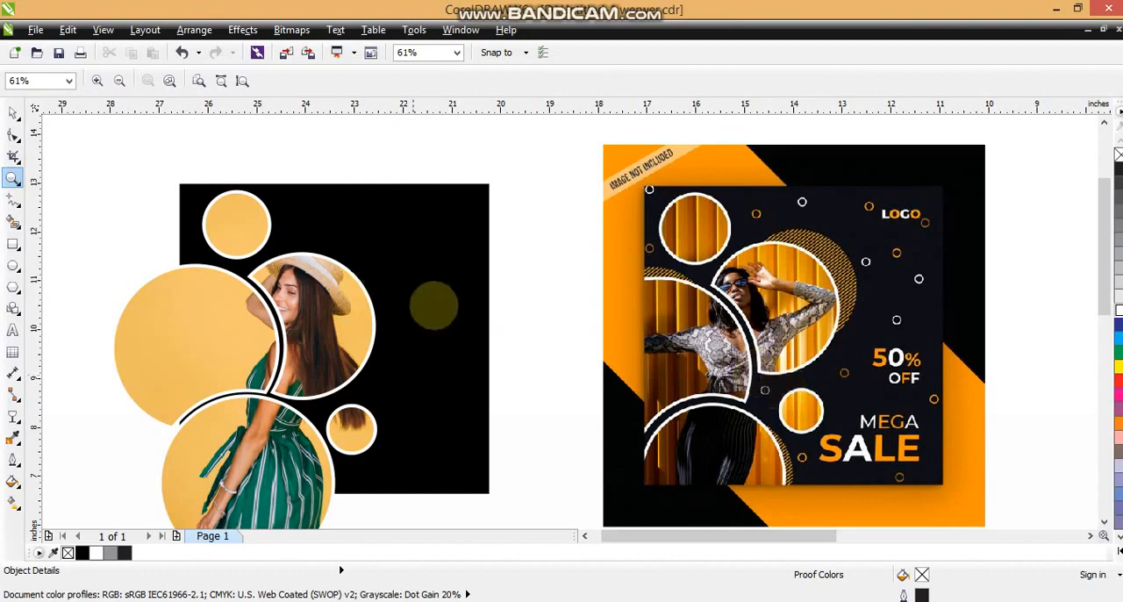
click(12, 265)
drag(333, 125, 483, 281)
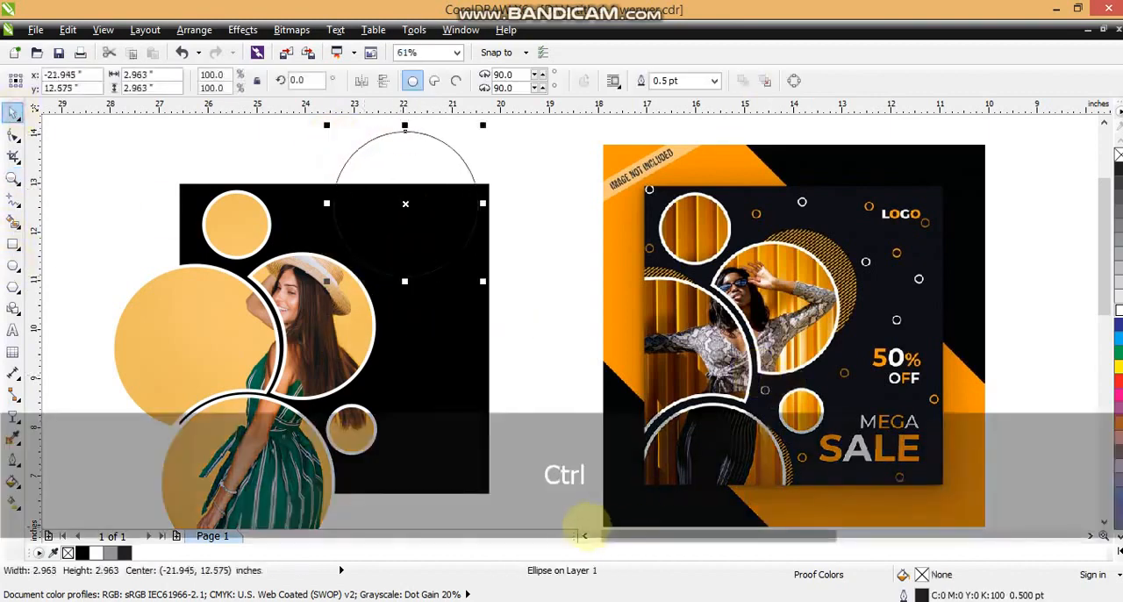
click(585, 535)
drag(722, 204, 207, 240)
Step: Draw a vertical line about 3.61 inches long left of the empty circle and give it a 2-point yellow outline
click(13, 200)
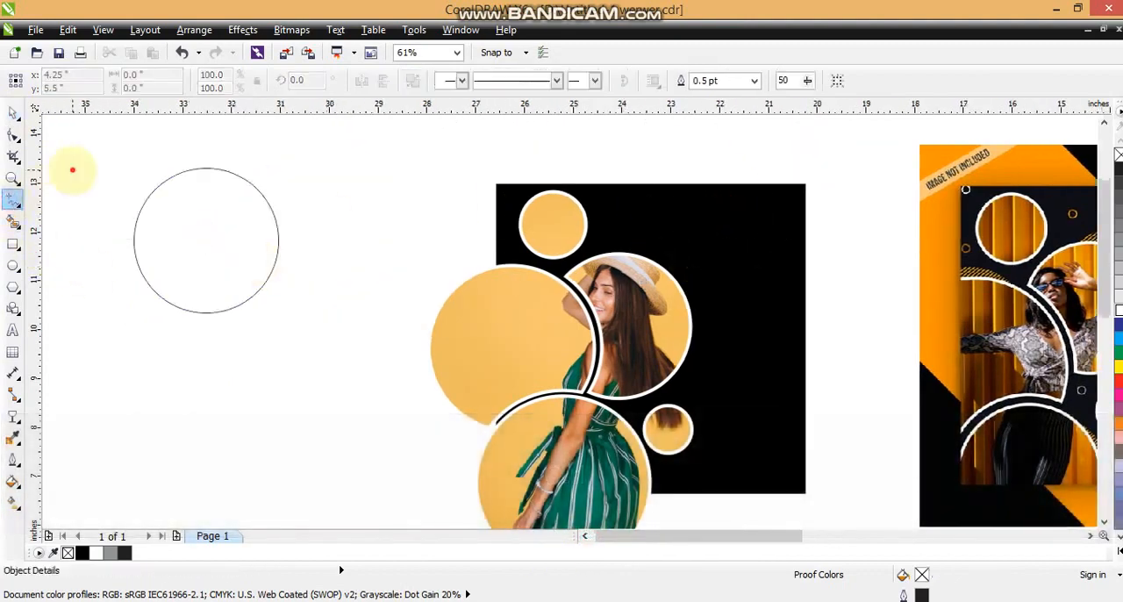
drag(72, 163, 72, 352)
click(13, 439)
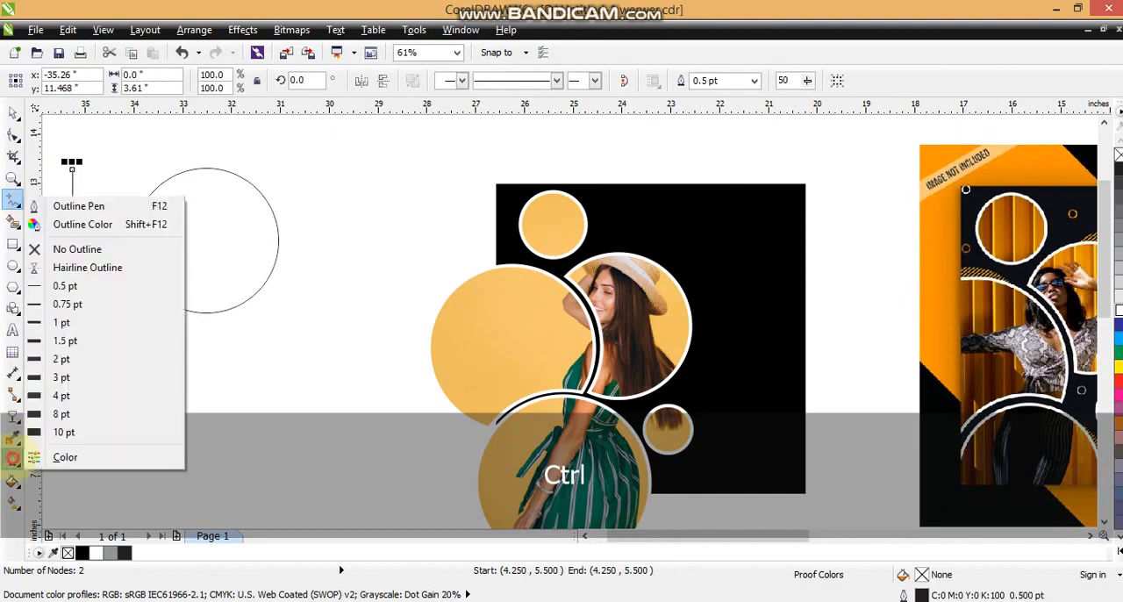
click(60, 361)
click(13, 112)
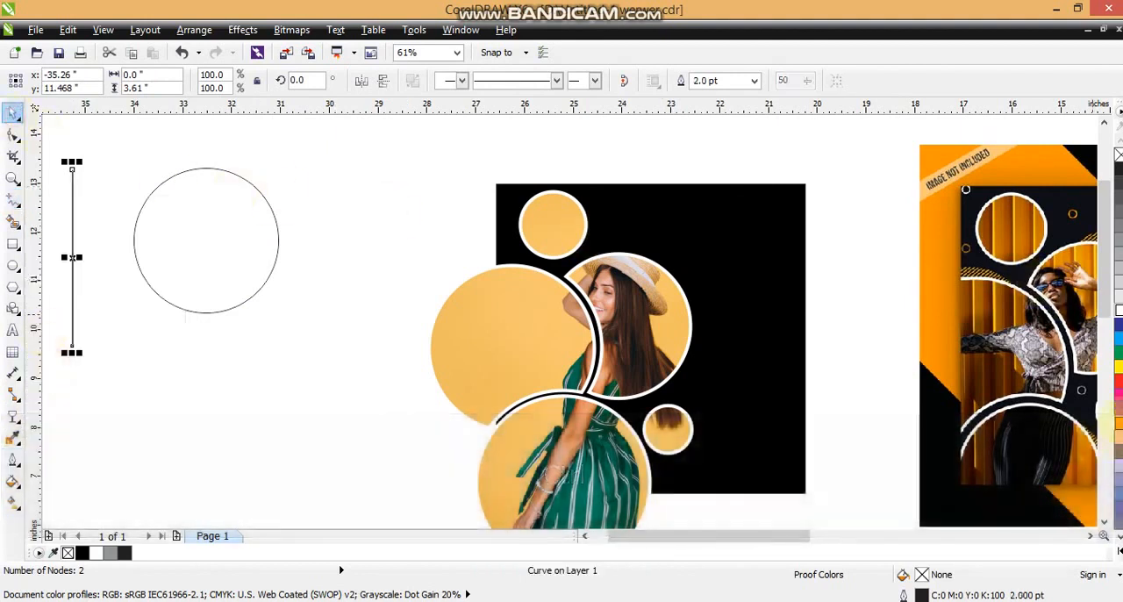
right_click(1116, 425)
click(1116, 555)
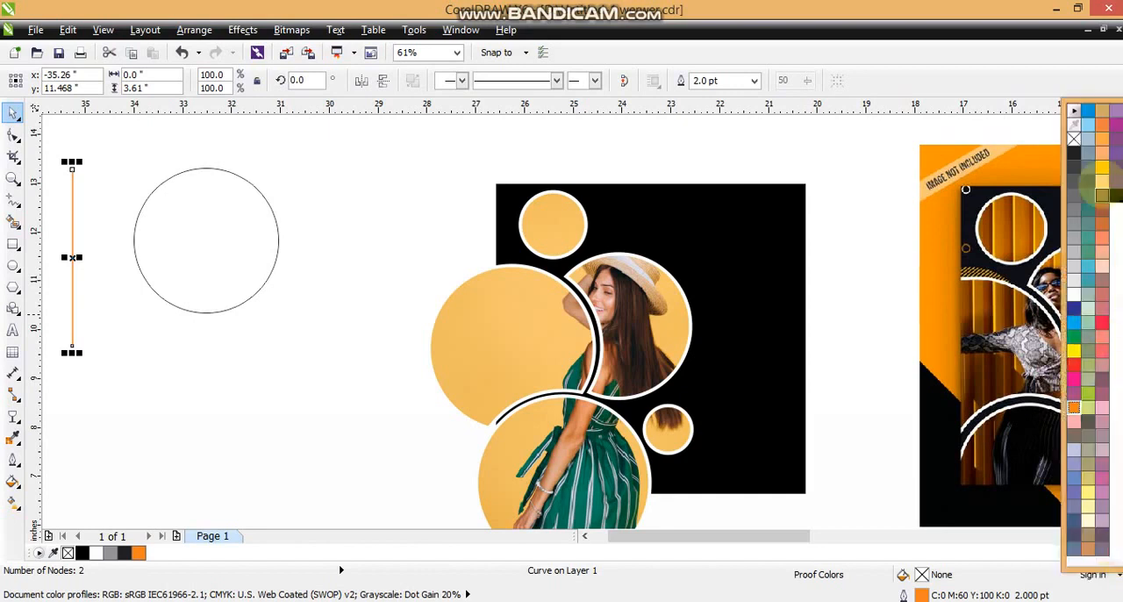
Step: Repeat the yellow line at close, even spacing into stripes about 3.27 inches wide and combine them into one object
drag(75, 233, 77, 233)
key(ctrl+r)
key(ctrl+r)
key(ctrl+r)
key(ctrl+r)
key(ctrl+r)
key(ctrl+r)
key(ctrl+r)
key(ctrl+r)
key(ctrl+r)
key(ctrl+r)
key(ctrl+r)
key(ctrl+r)
key(ctrl+r)
key(ctrl+r)
key(ctrl+r)
key(ctrl+r)
key(ctrl+r)
key(ctrl+r)
key(ctrl+r)
key(ctrl+r)
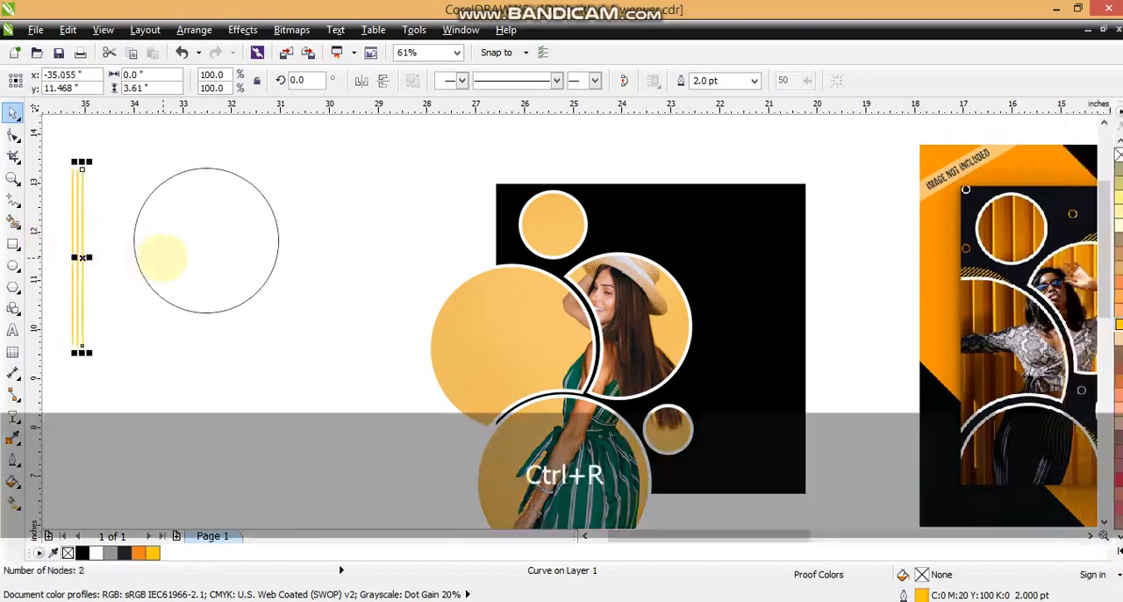
key(ctrl+r)
key(ctrl+r)
key(ctrl+r)
key(ctrl+r)
key(ctrl+r)
key(ctrl+r)
key(ctrl+r)
drag(62, 160, 243, 401)
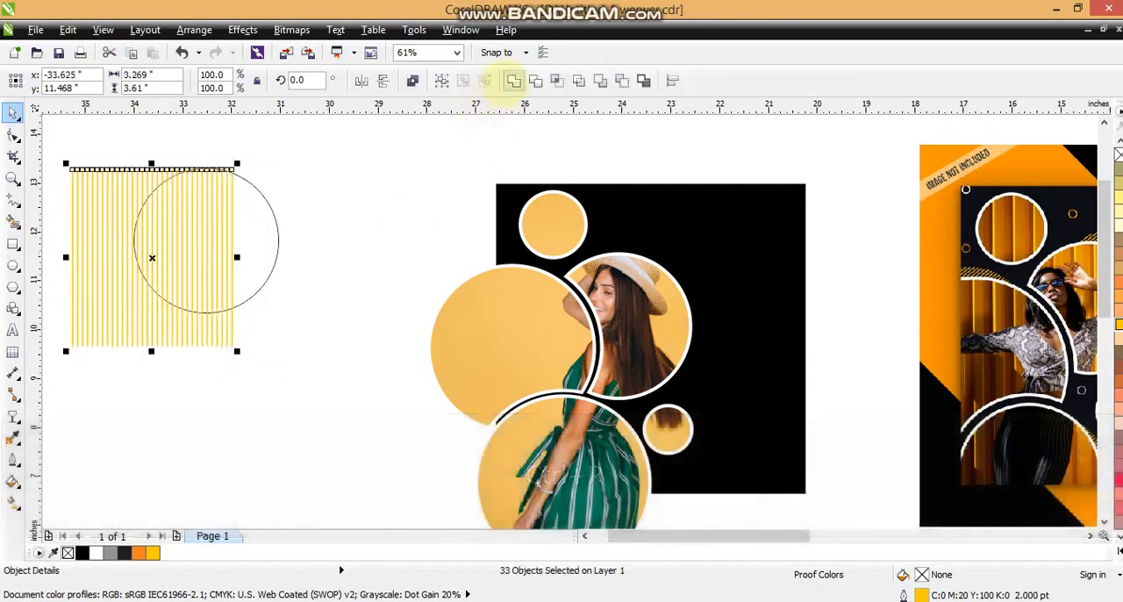
click(412, 80)
Step: Align the combined yellow stripes with the empty circle, centred both horizontally and vertically
shift+click(251, 176)
key(c)
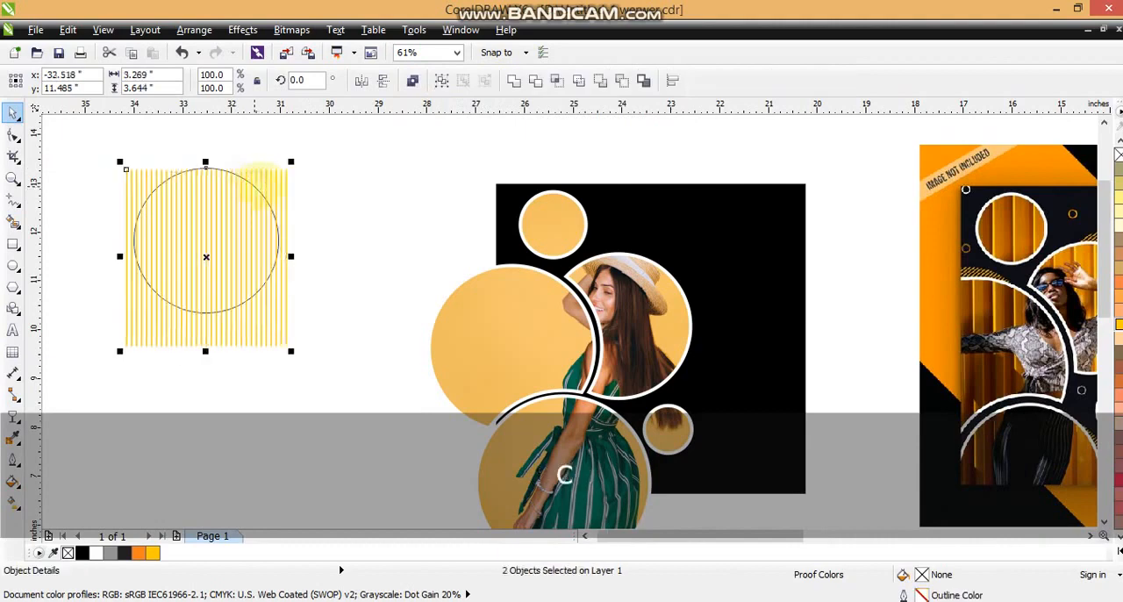
key(e)
click(313, 180)
key(shift+Page_Down)
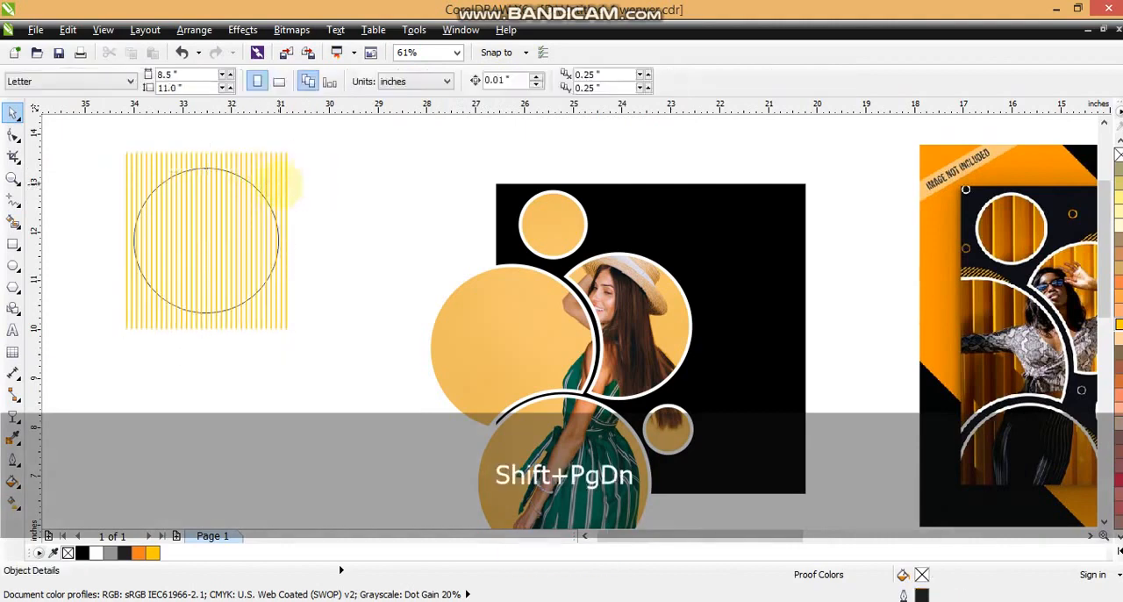
Step: PowerClip the yellow stripes inside the circle and remove the circle's outline
shift+click(282, 182)
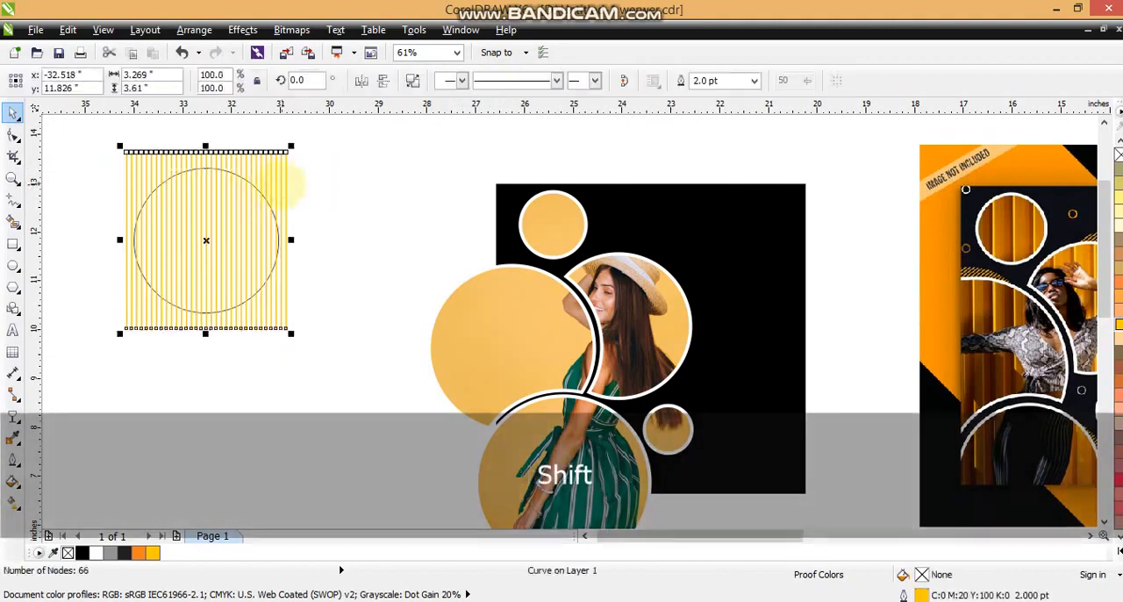
key(w)
click(233, 170)
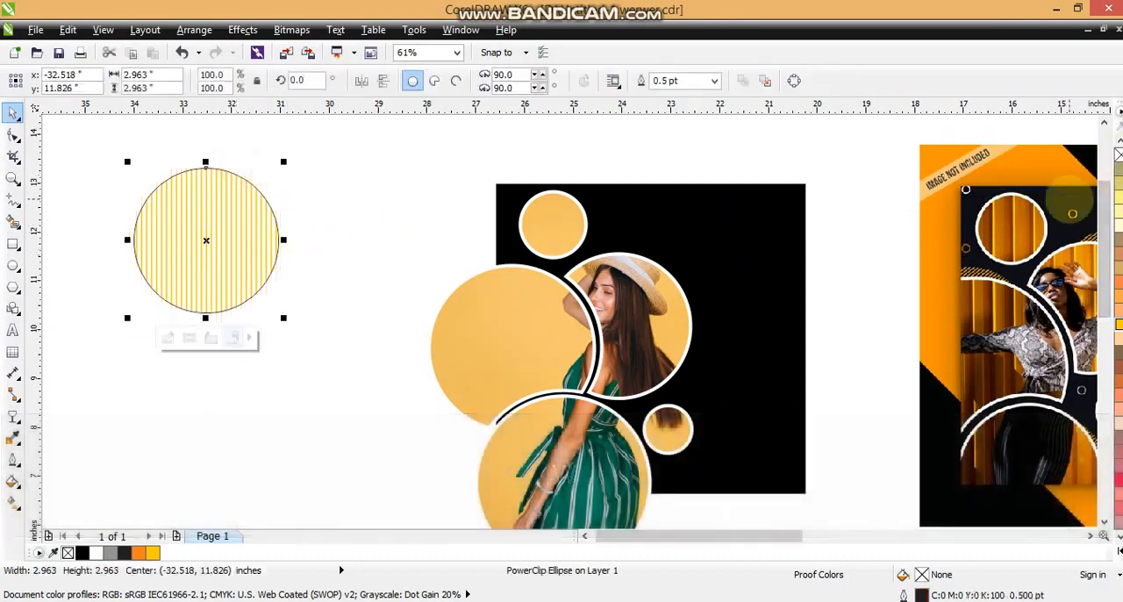
right_click(1118, 155)
Step: Move the striped circle over the photo circle with the woman's head and rotate it to 323.8 degrees
drag(219, 237, 692, 304)
drag(756, 230, 711, 293)
shift+click(923, 256)
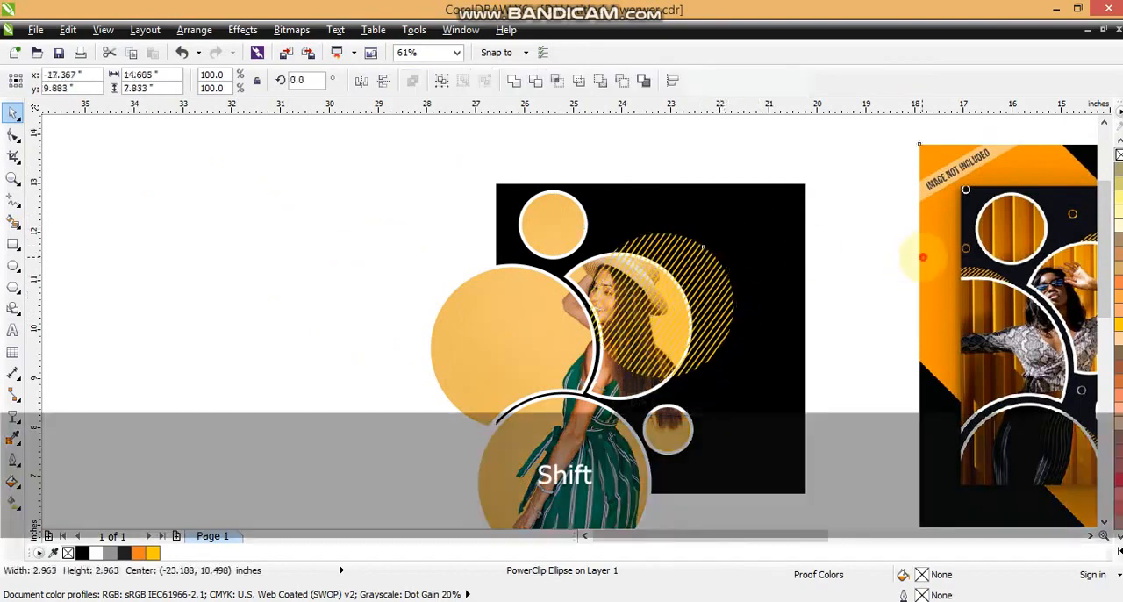
key(shift+F2)
key(Escape)
Step: Scale the striped circle to 85% and place it behind the photo circles, showing past the upper-right edge of the head circle
click(324, 255)
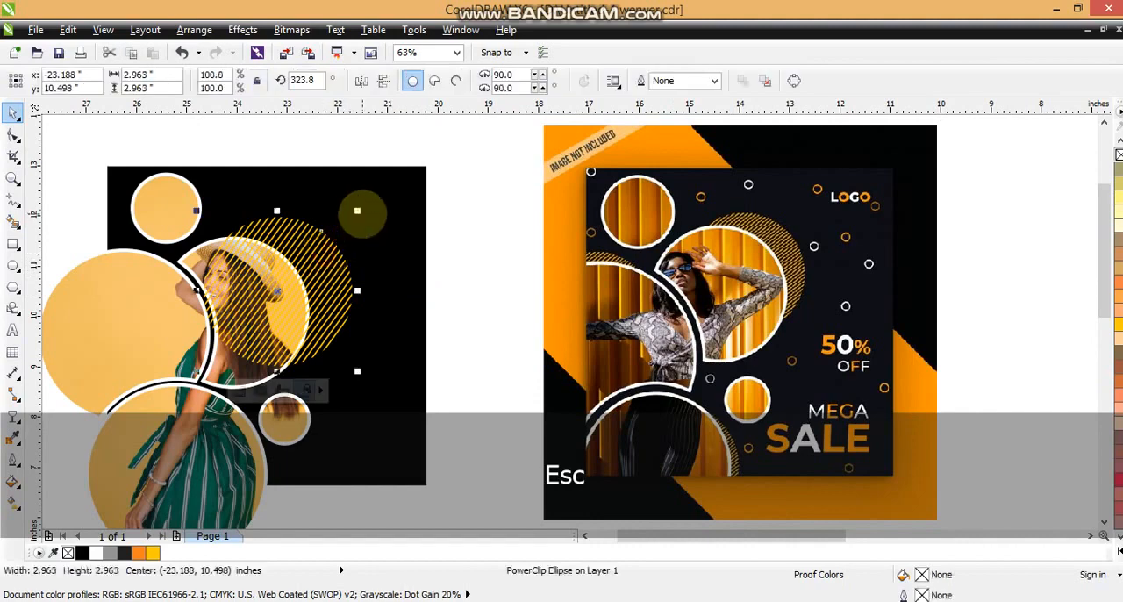
key(Left)
key(Left)
key(Left)
key(Left)
key(Up)
key(Up)
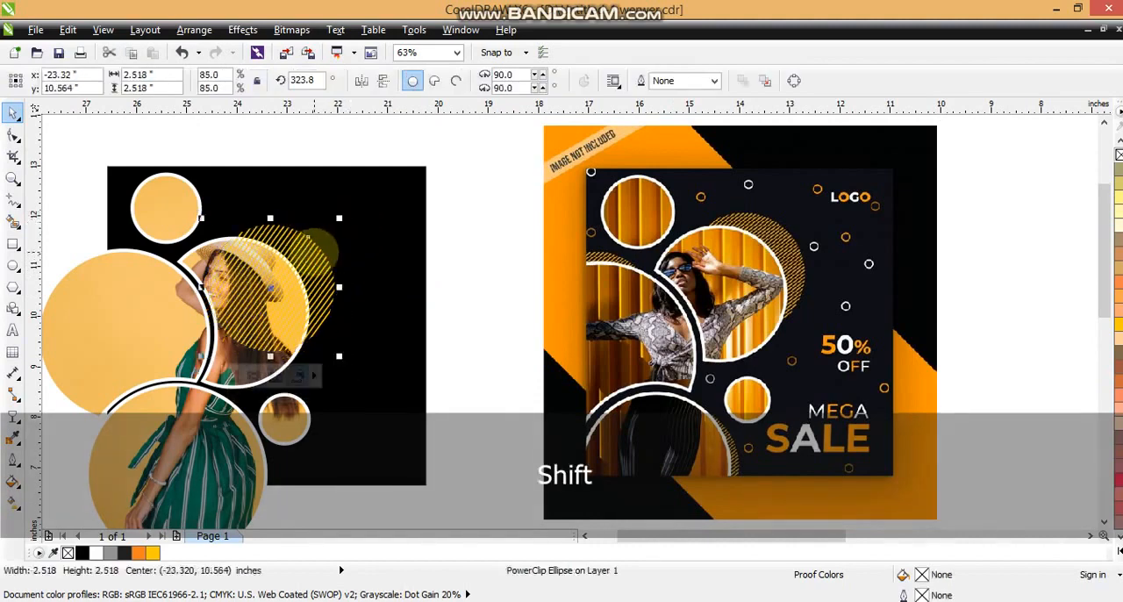
key(ctrl+Page_Up)
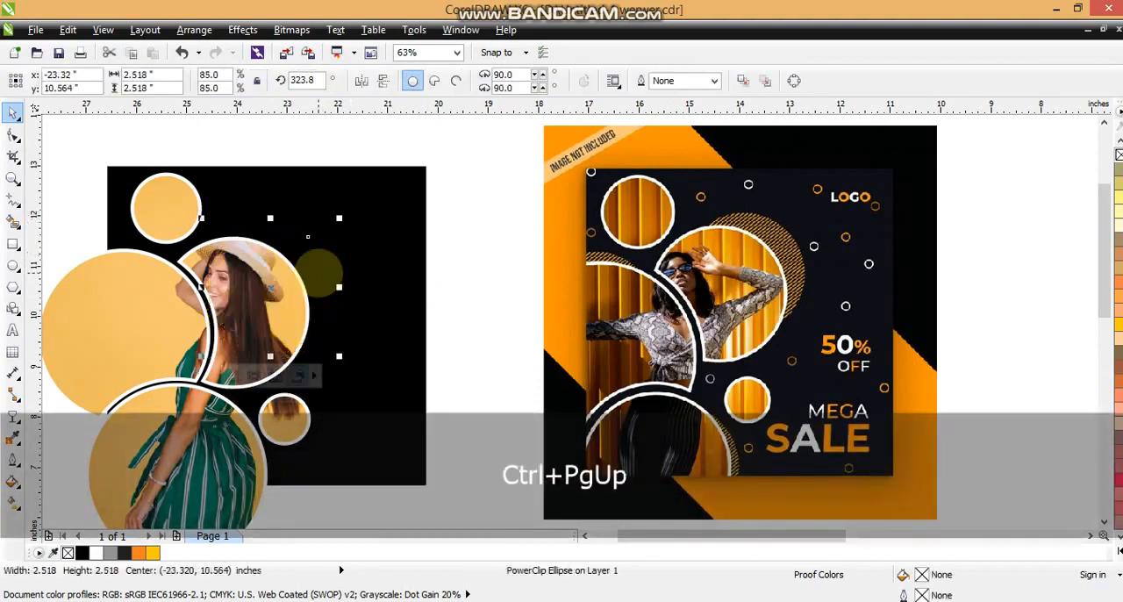
key(ctrl+Page_Up)
Step: Place copies of the striped circle behind the lower photo circle and behind the large left photo circle
drag(318, 272, 263, 455)
key(shift)
key(ctrl+Page_Up)
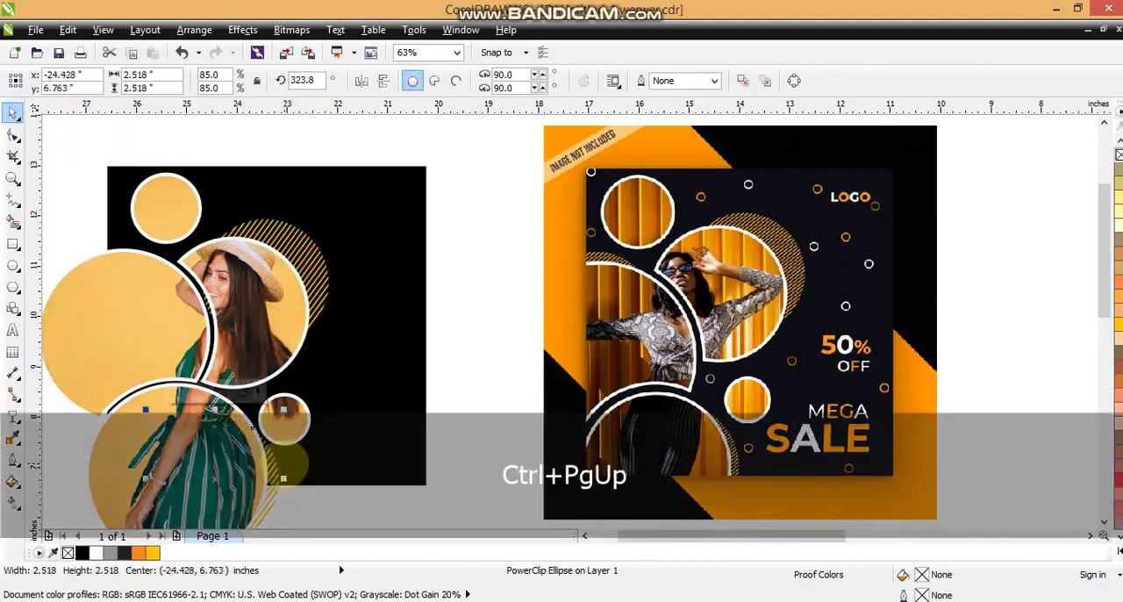
drag(253, 427, 160, 253)
right_click(160, 254)
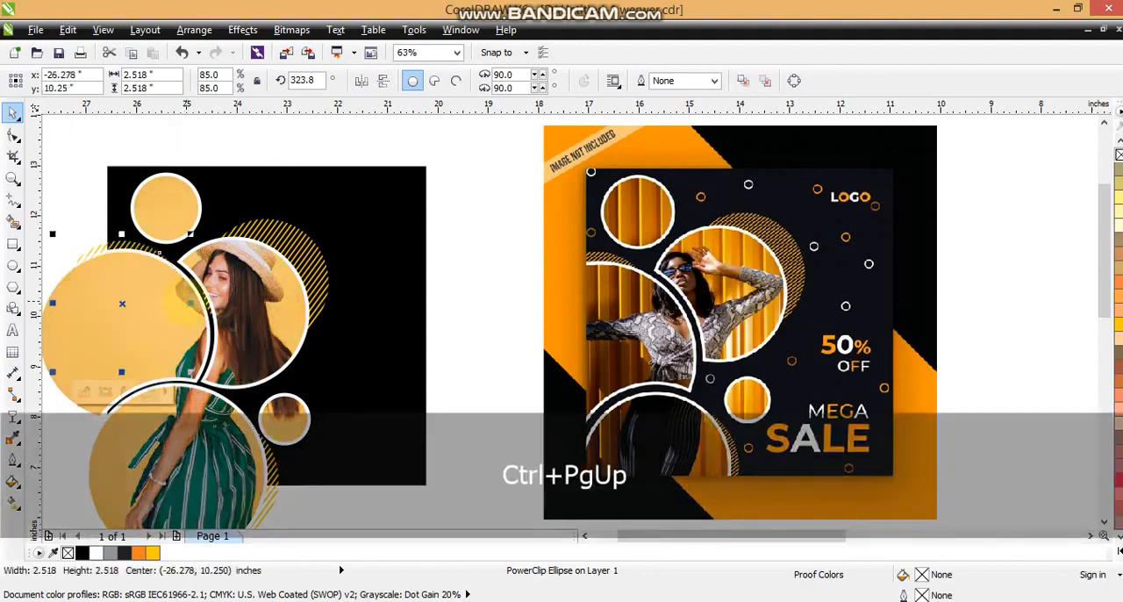
Step: PowerClip the photo circles and the three striped circles inside the black square
key(F3)
key(Escape)
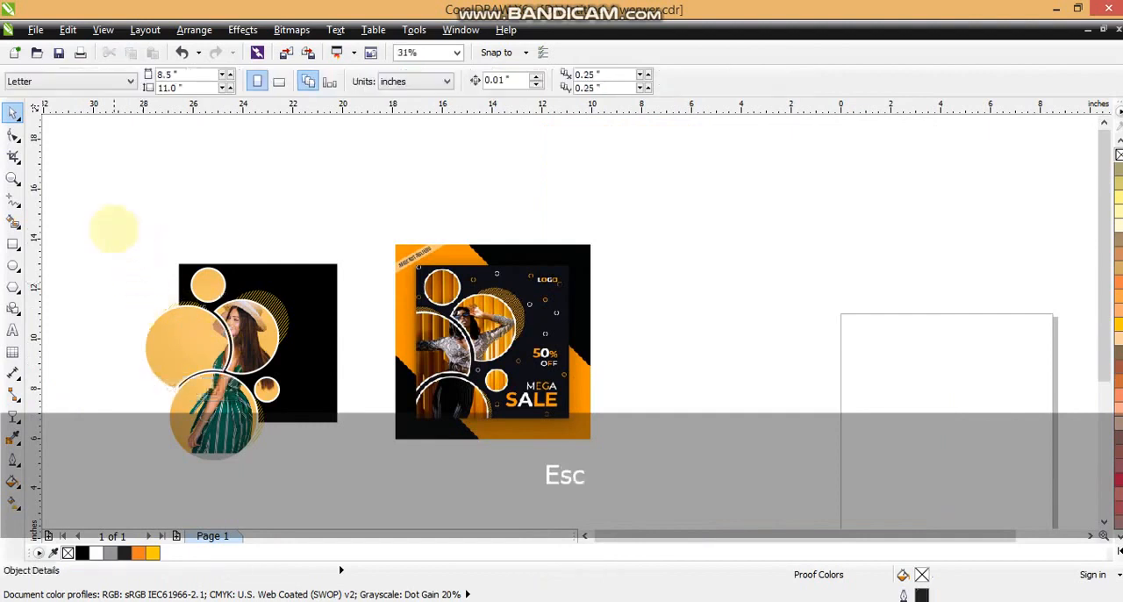
drag(257, 453, 308, 470)
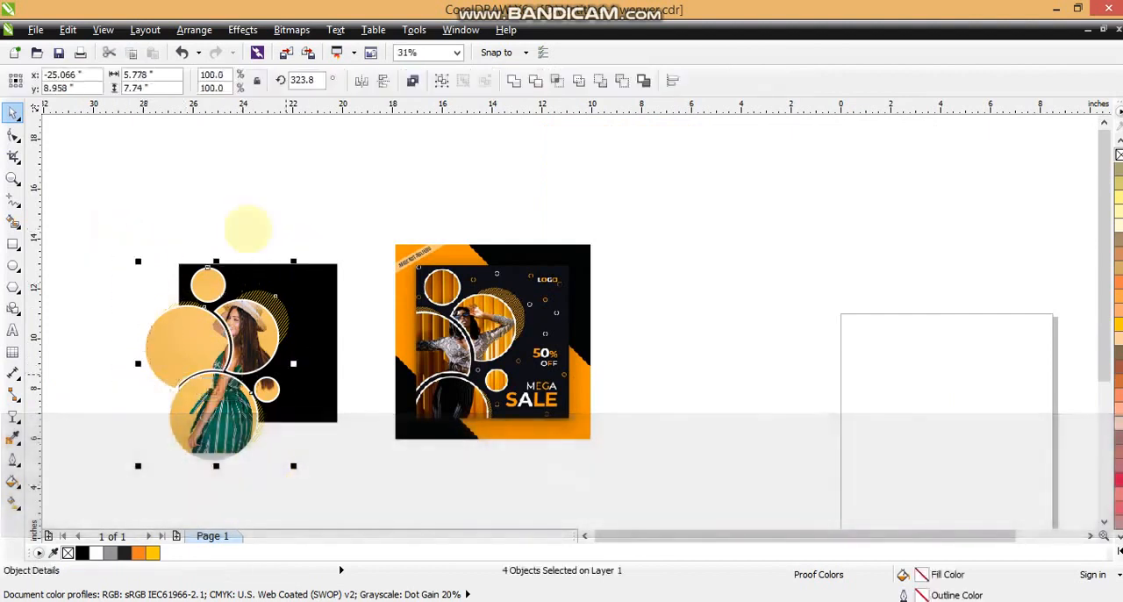
click(243, 30)
mouse_move(269, 261)
click(377, 263)
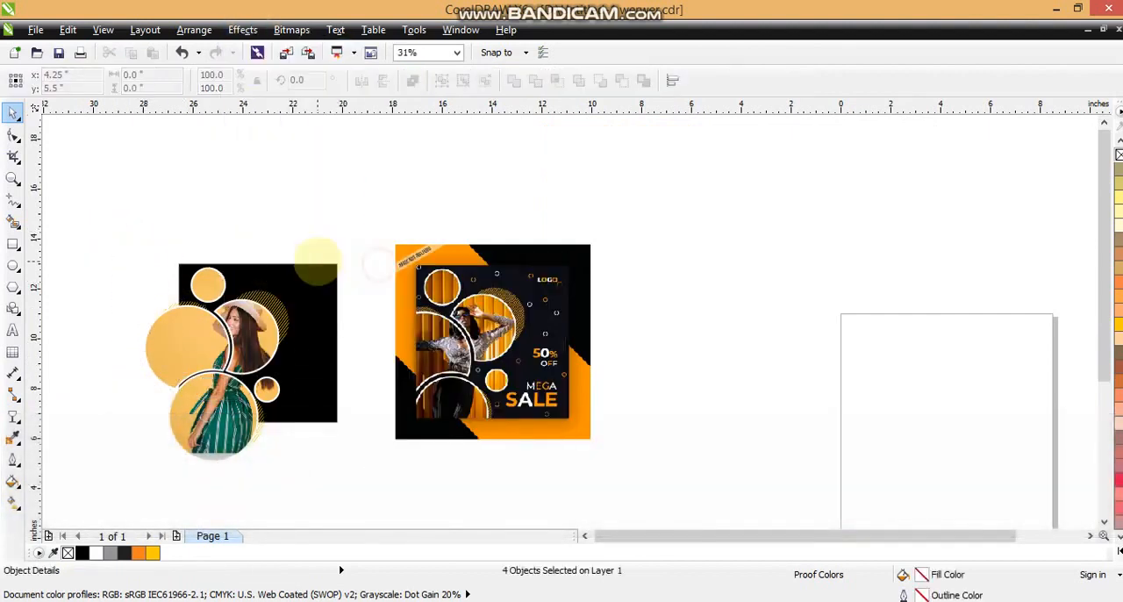
click(329, 263)
click(551, 352)
click(327, 270)
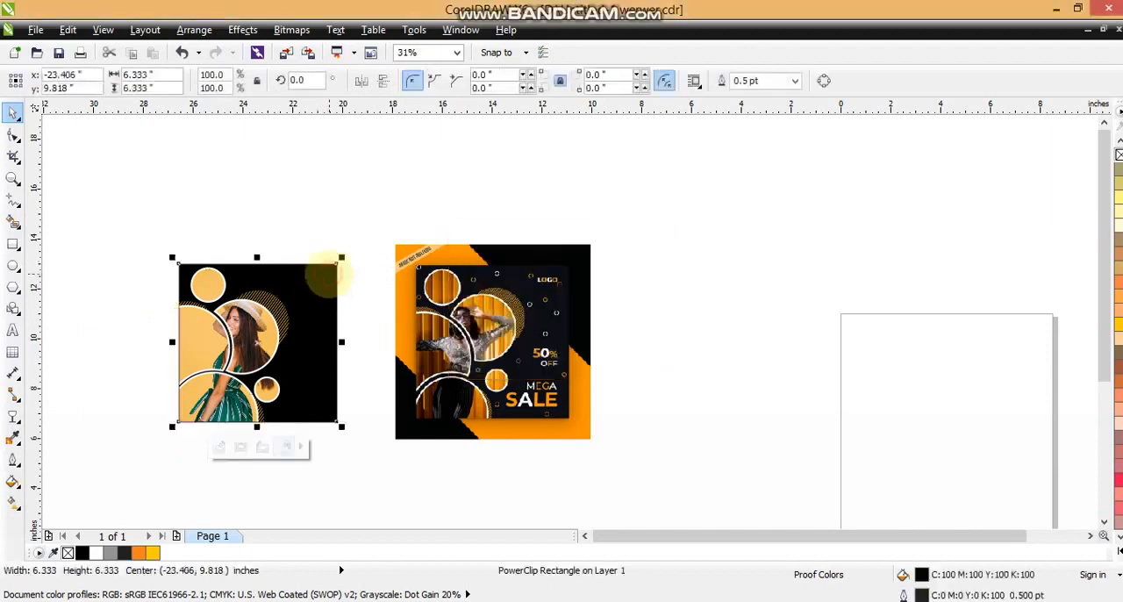
Step: Draw a small circle about 0.23 inches wide in the black square's upper area, with a 1.5-point yellow outline
shift+click(439, 254)
key(shift+F2)
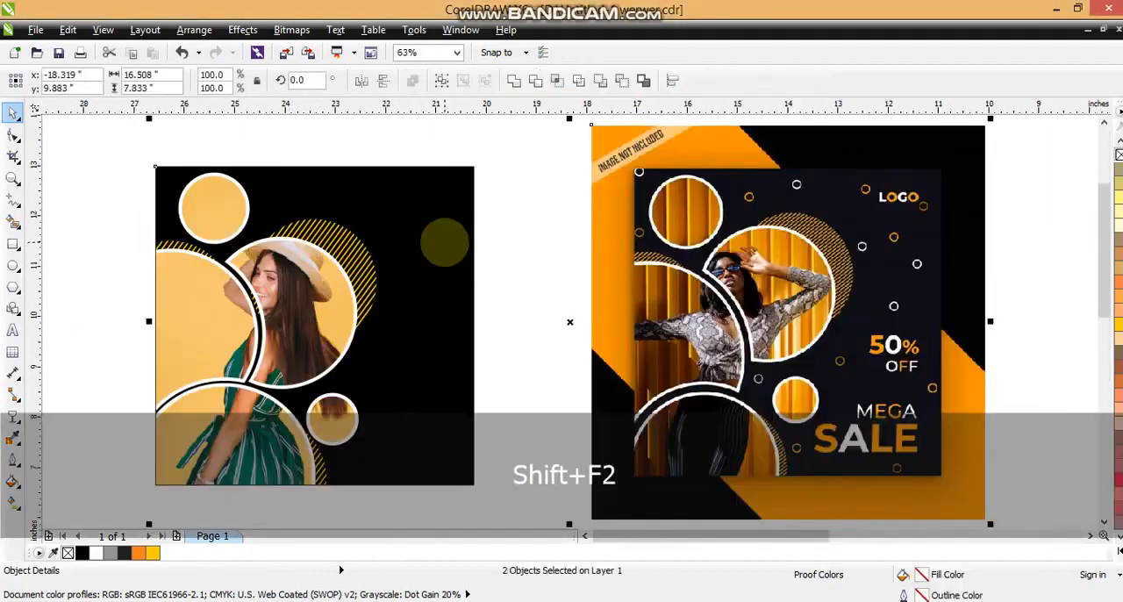
key(Escape)
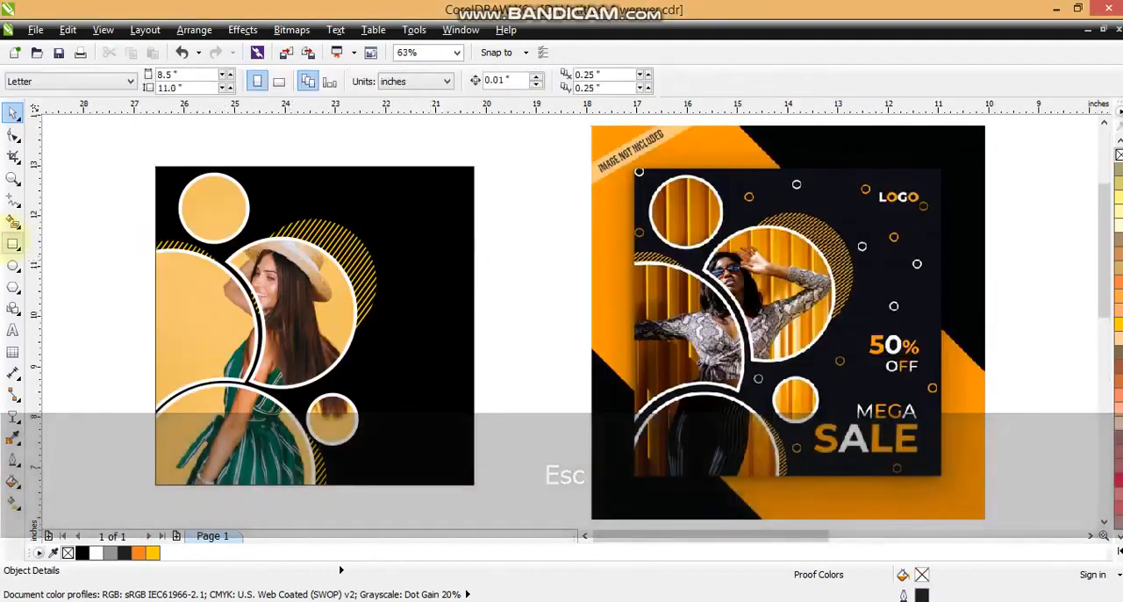
click(13, 265)
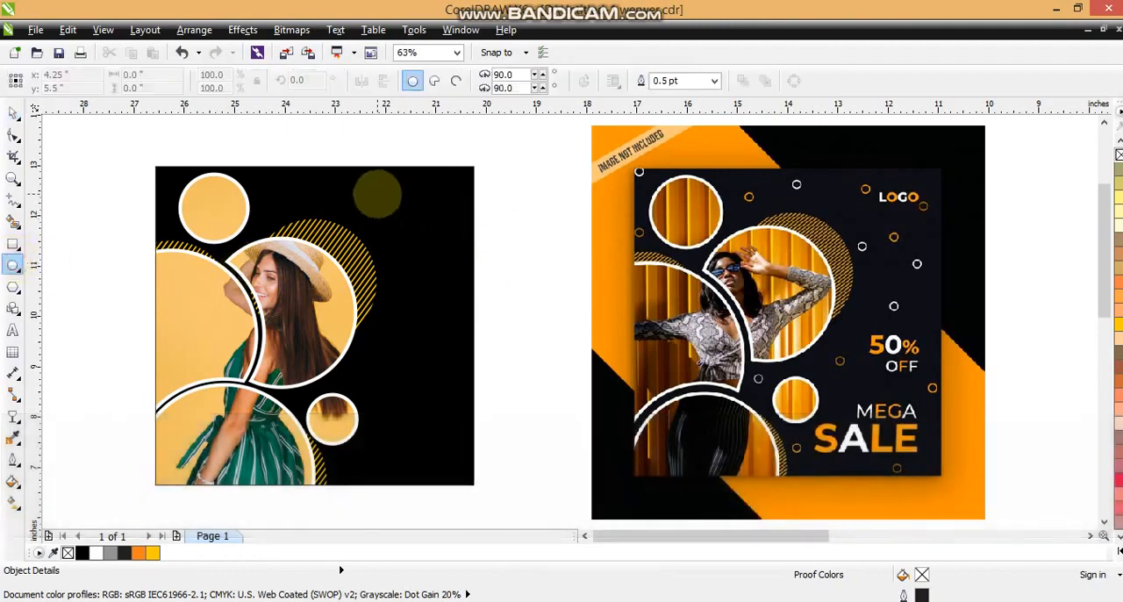
drag(378, 193, 385, 206)
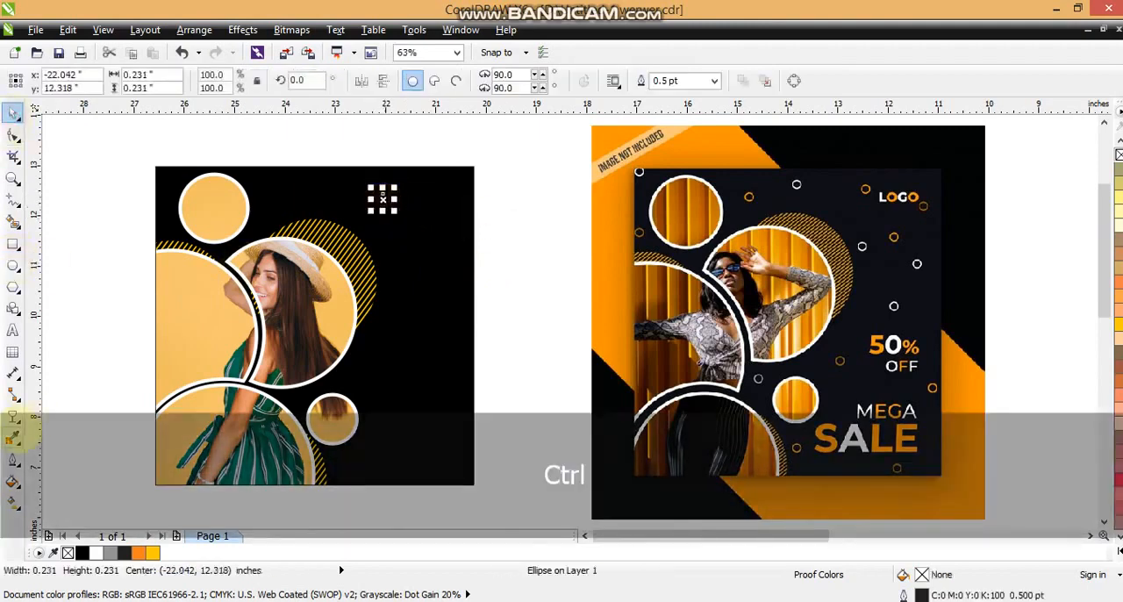
click(14, 436)
click(60, 322)
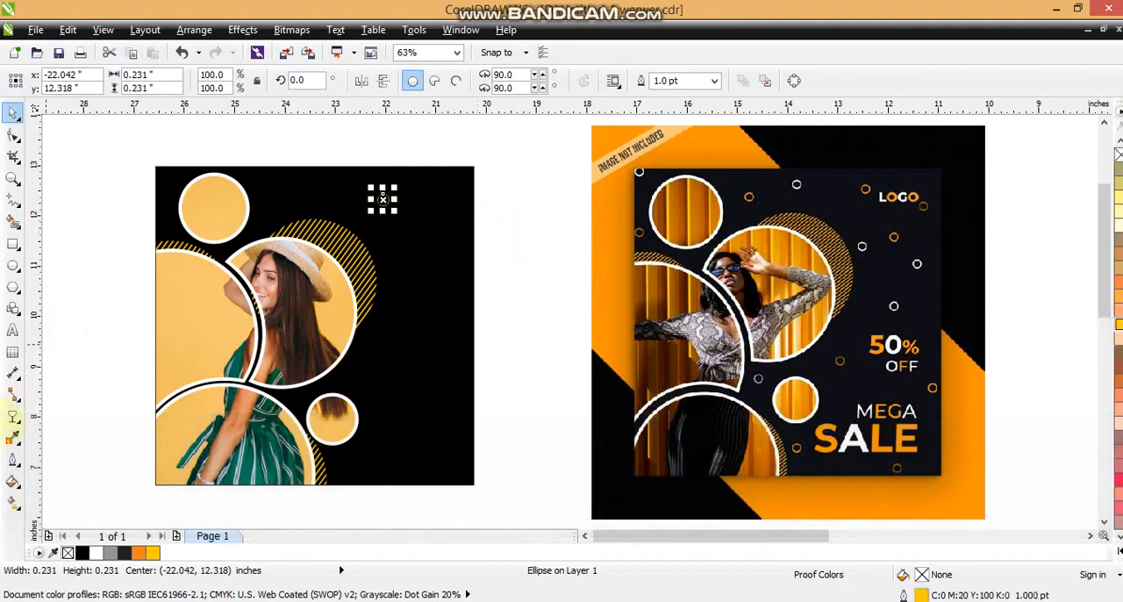
click(13, 458)
click(66, 341)
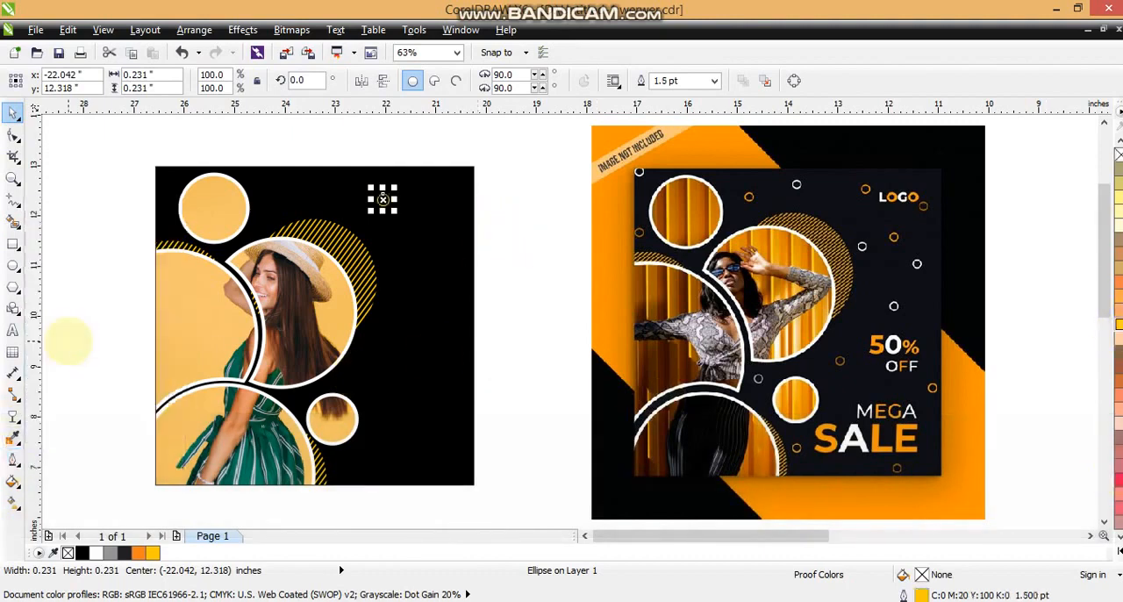
Step: Scatter copies of the small yellow ring across the black square's upper, middle and lower areas beside the photo circles
click(115, 234)
drag(386, 201, 389, 353)
right_click(428, 255)
right_click(390, 352)
drag(390, 353, 457, 215)
right_click(461, 393)
right_click(351, 472)
right_click(455, 474)
right_click(425, 337)
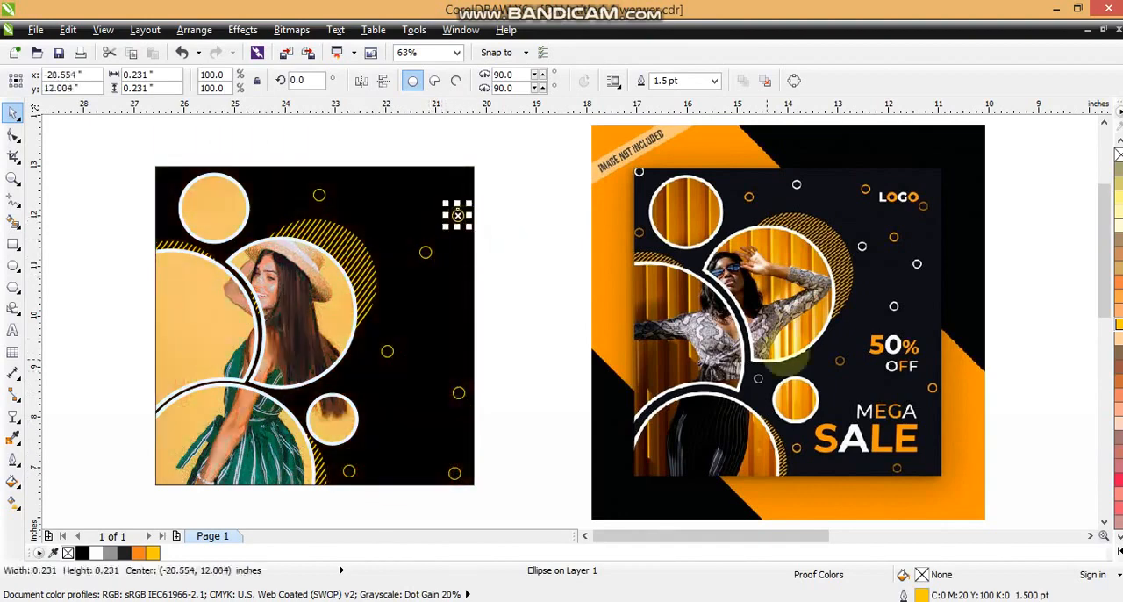
key(ctrl+z)
Step: Give the ring in the middle of the empty area a white outline and scatter white copies across the square's upper half
click(1118, 552)
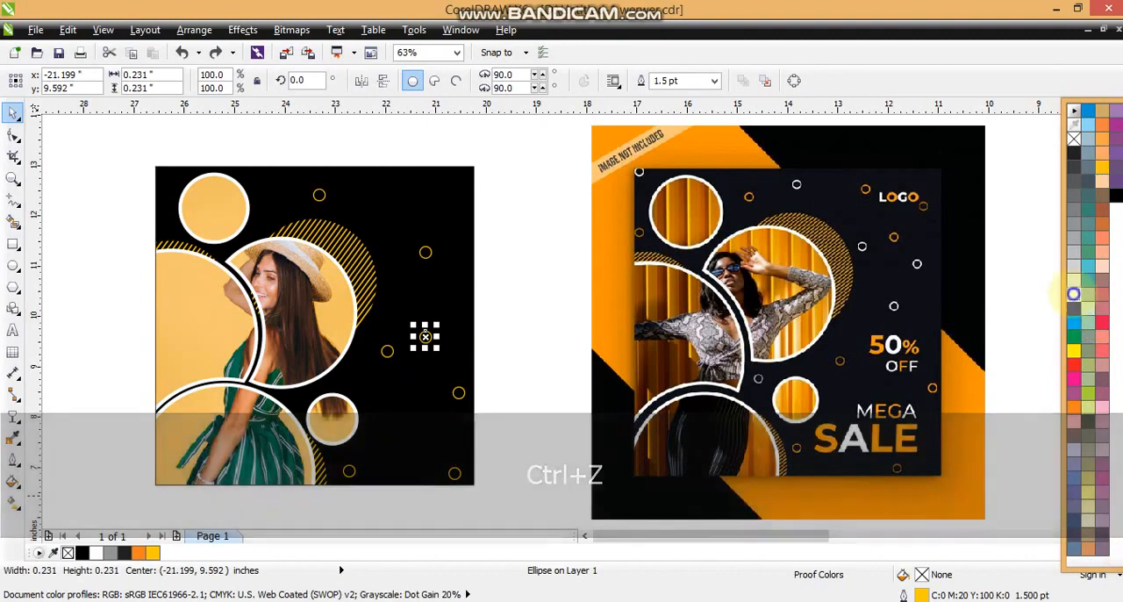
right_click(1074, 295)
drag(426, 337, 275, 194)
right_click(451, 215)
right_click(385, 220)
right_click(413, 313)
right_click(463, 344)
right_click(275, 195)
click(111, 263)
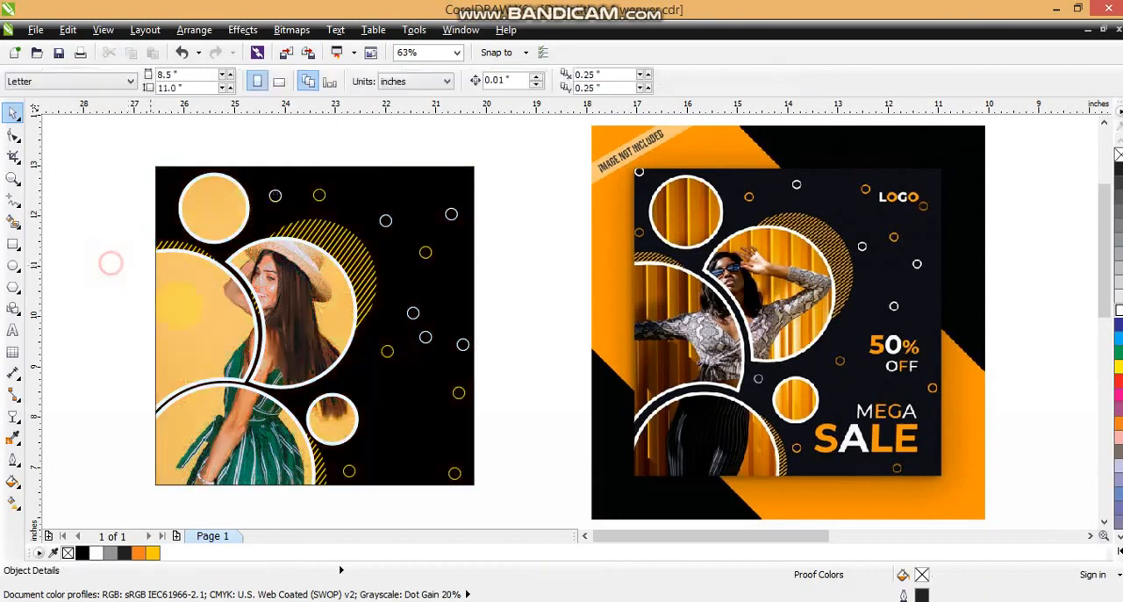
Step: Add the two-line text "50% OFF" beside the black square and set its font to Arial Black
click(13, 329)
click(80, 301)
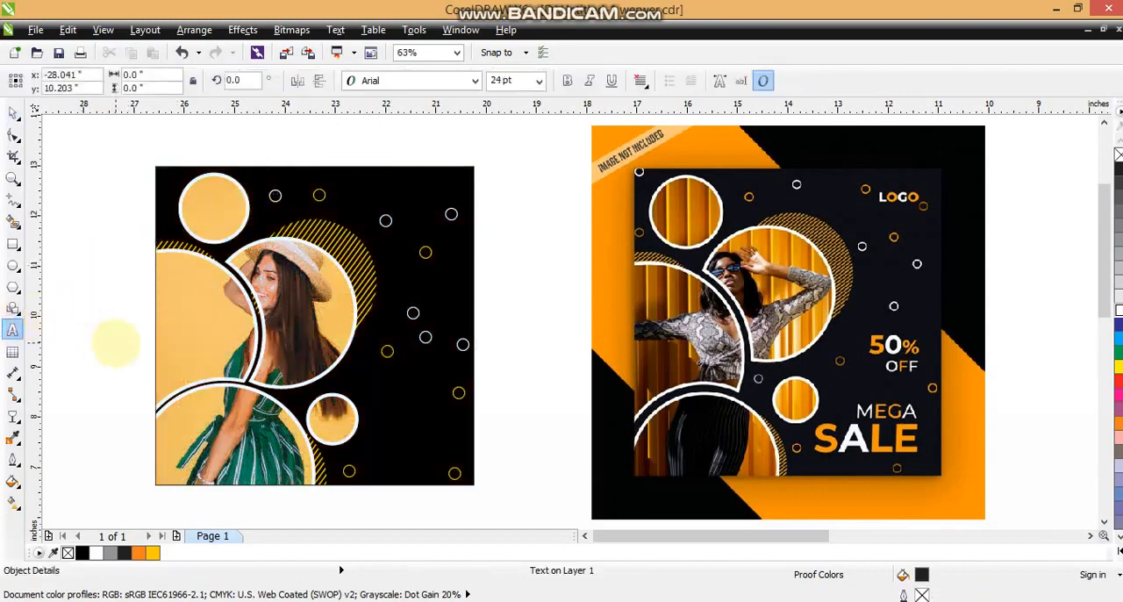
text(50)
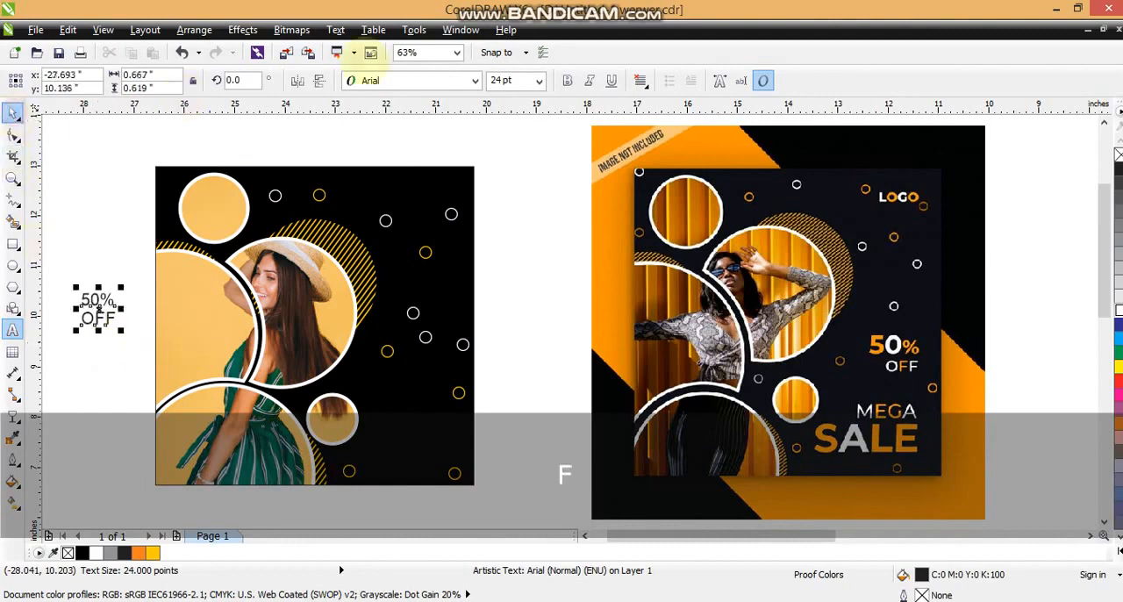
click(371, 79)
click(369, 117)
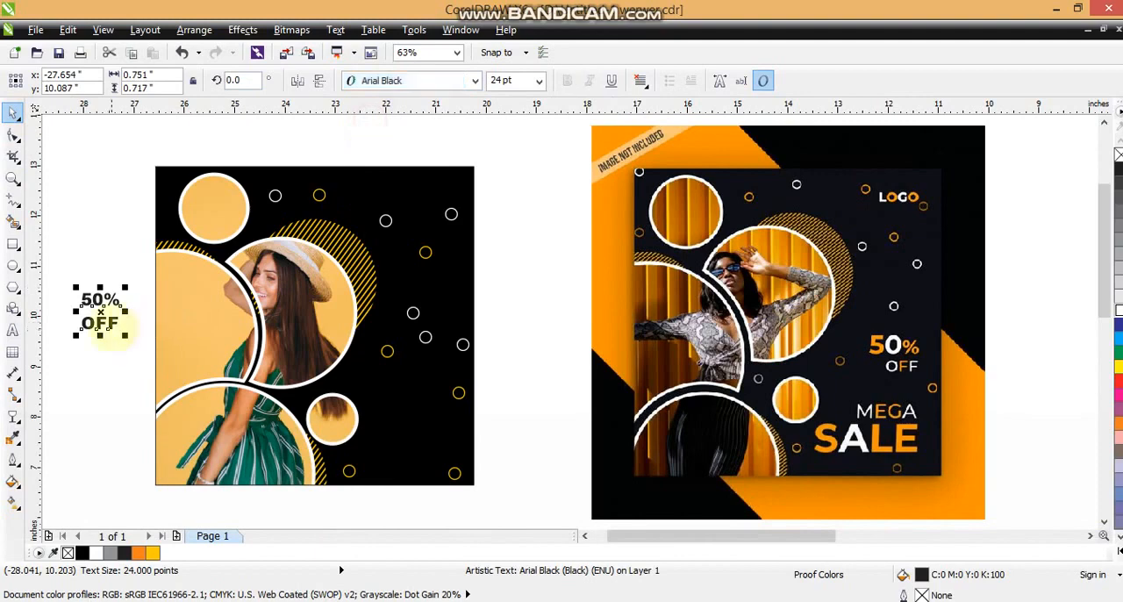
Step: Place the text on the square as separate lines, with 50% enlarged to about 41 pt and OFF right-aligned beneath it
drag(104, 323, 468, 340)
key(Escape)
shift+click(430, 386)
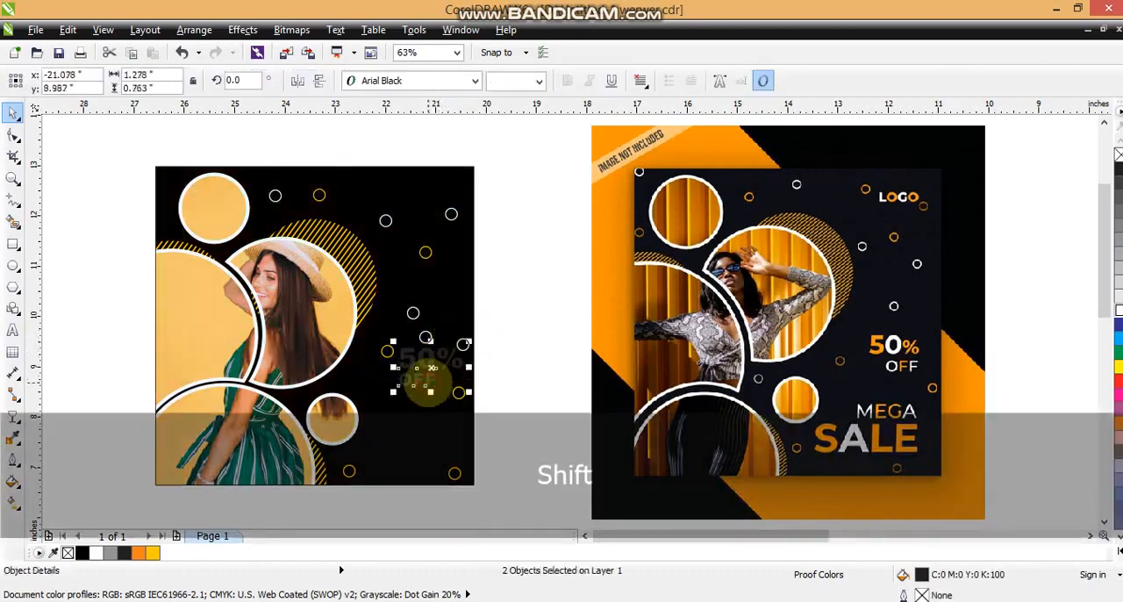
key(e)
key(ctrl+z)
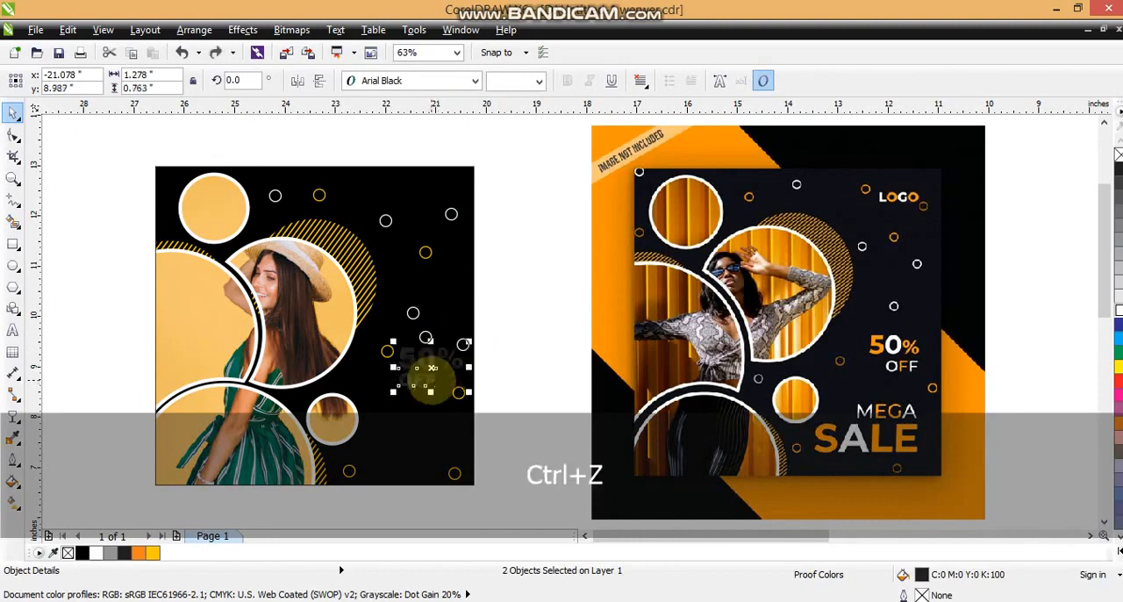
key(r)
drag(432, 381, 453, 385)
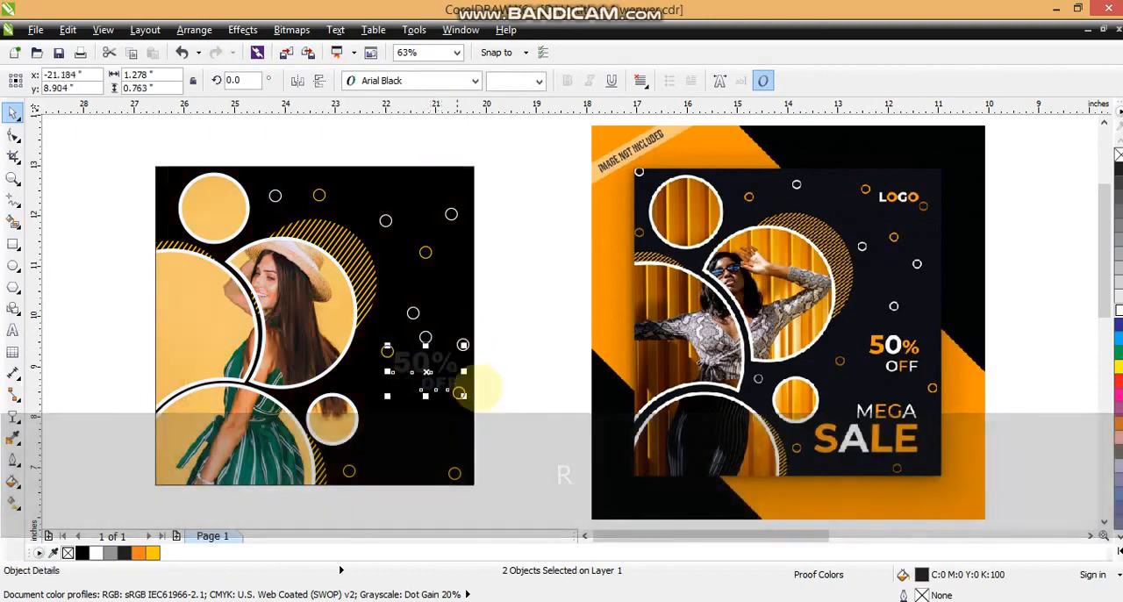
click(493, 382)
Step: Fill the 50% text with deep yellow and the OFF text with white
click(436, 367)
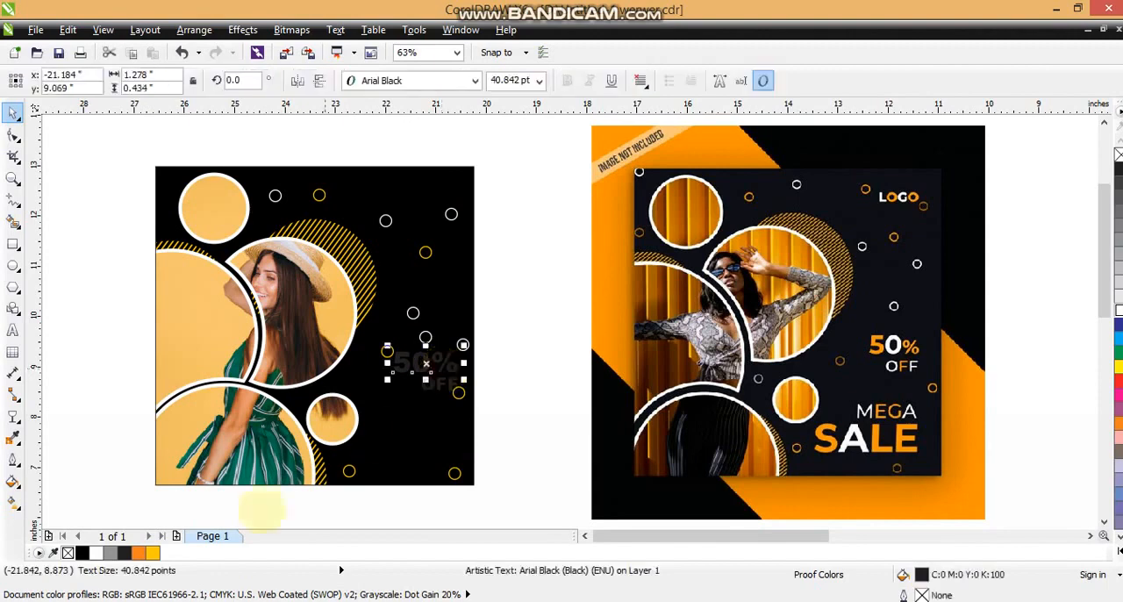
click(153, 551)
click(439, 384)
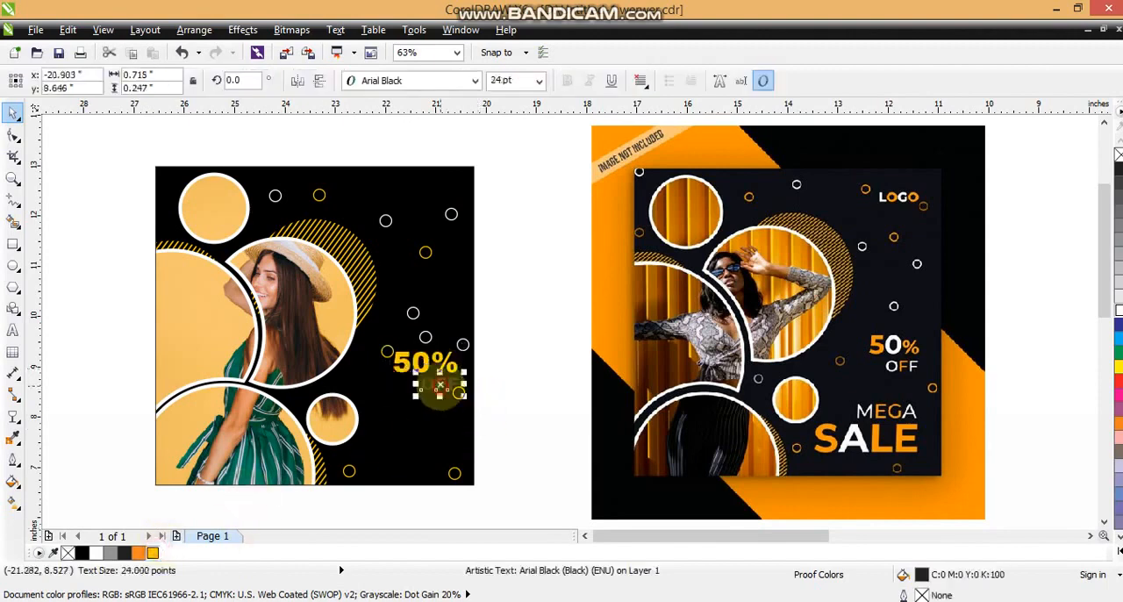
click(96, 552)
click(524, 368)
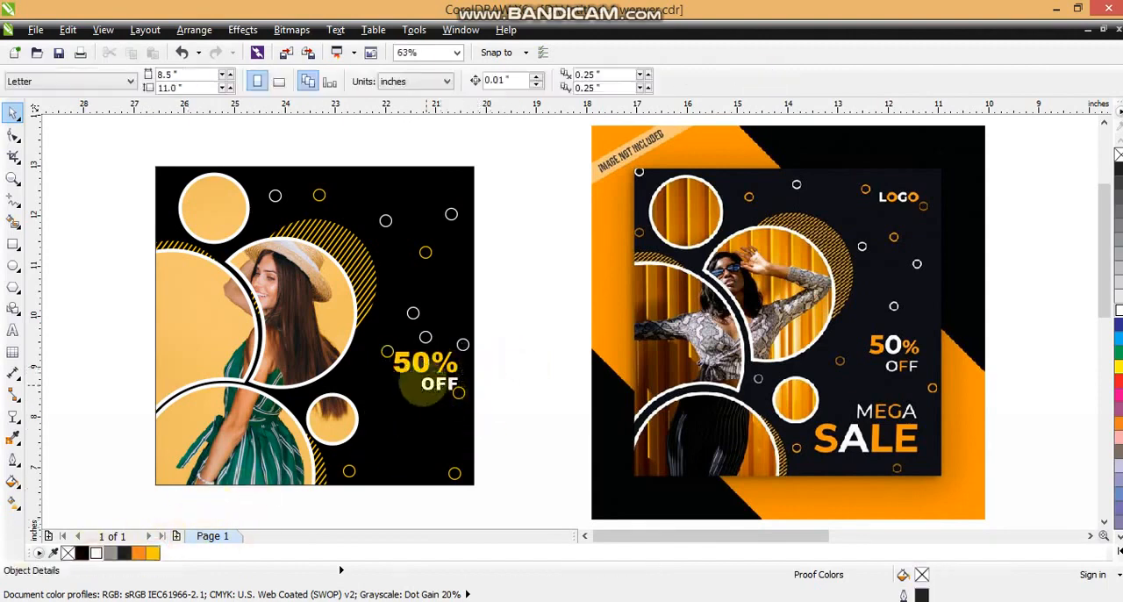
Step: Copy the 50% text below OFF and replace its wording with MEGA and SALE on two lines
drag(403, 366, 390, 421)
click(12, 330)
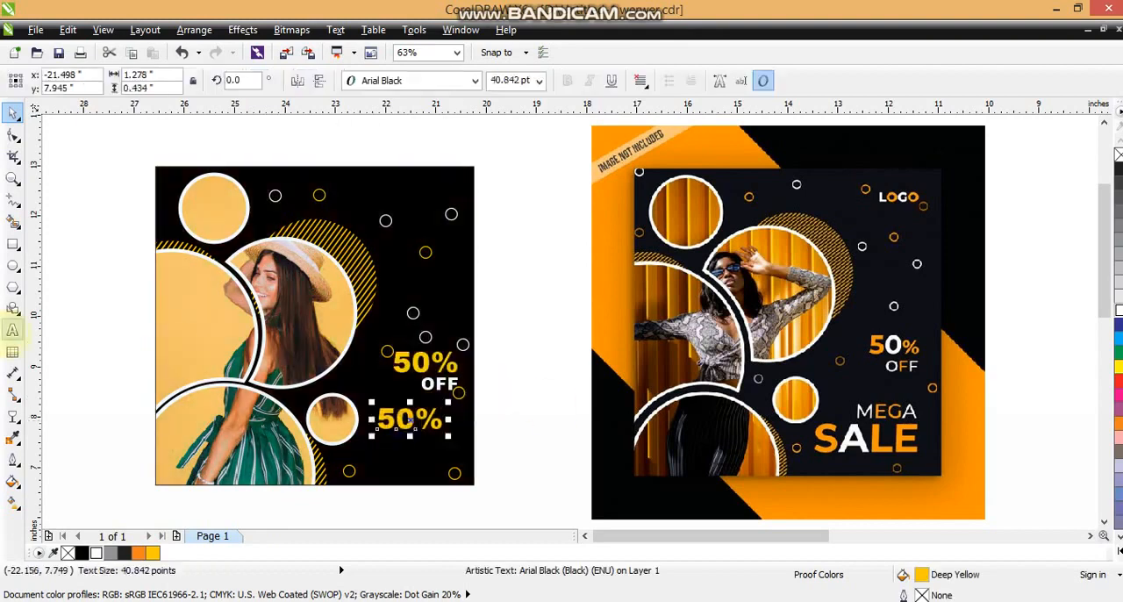
key(shift+Home)
text(G)
key(BackSpace)
text(M)
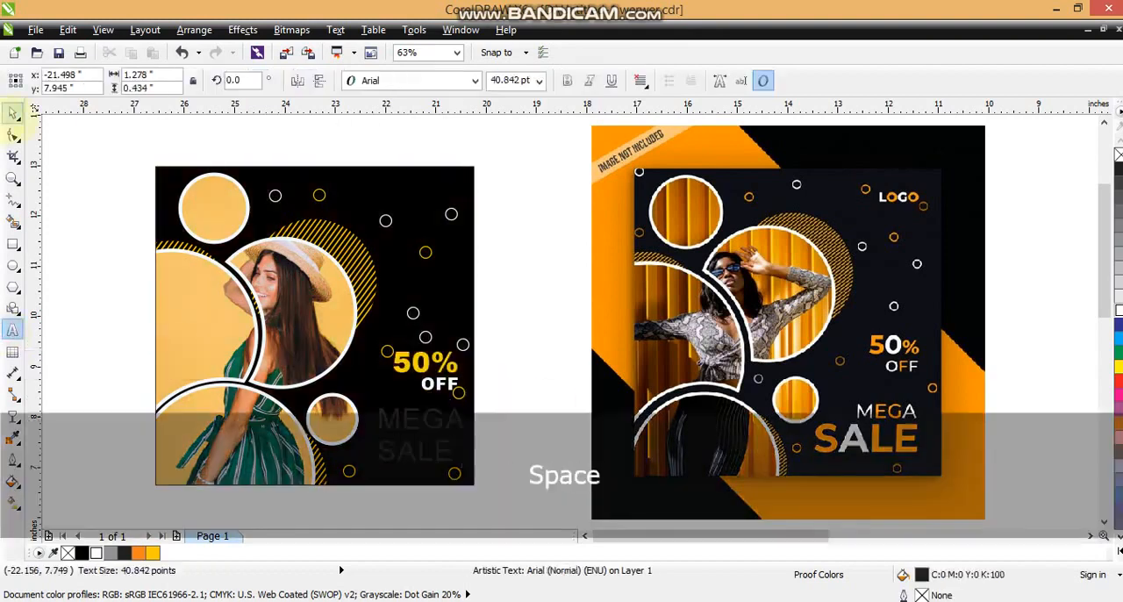
Step: Set the font of the MEGA SALE text to Arial Black
click(567, 80)
click(389, 80)
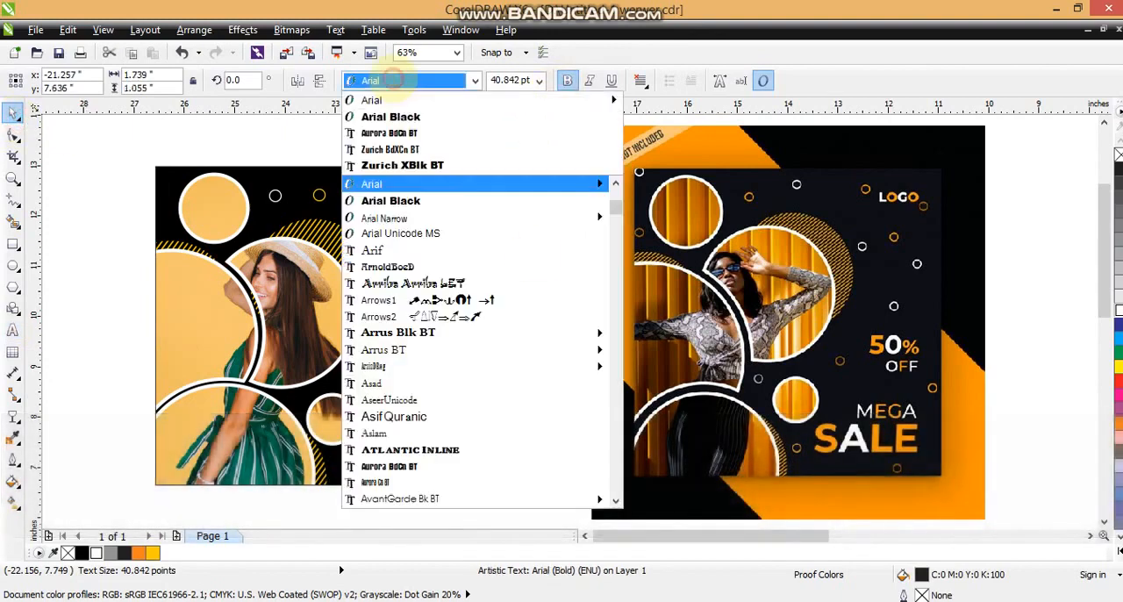
click(390, 117)
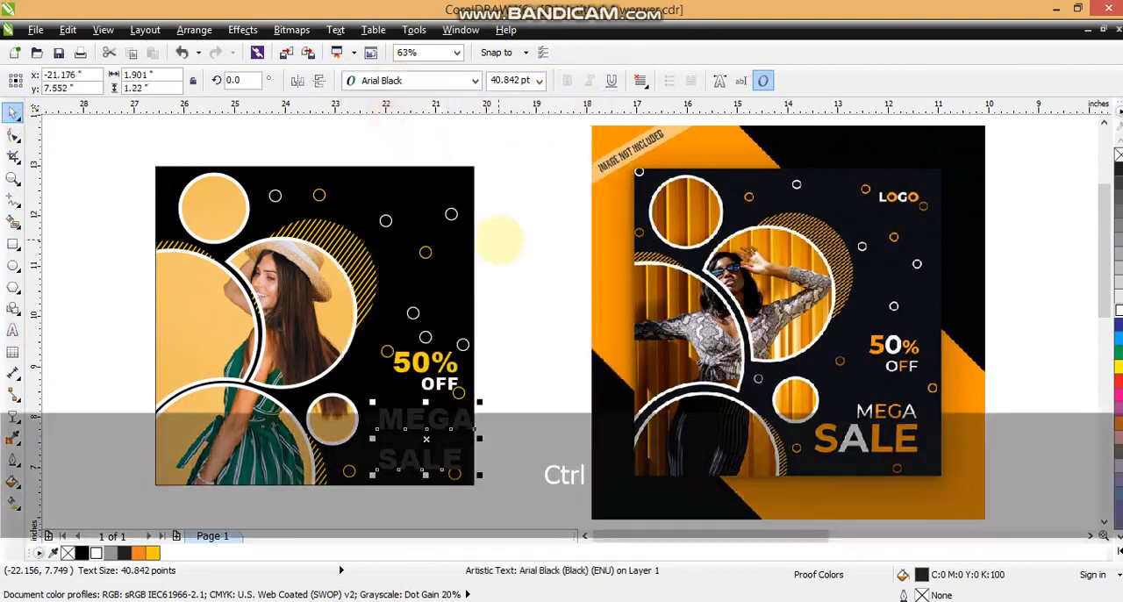
Step: Arrange MEGA and SALE as separate lines in the lower corner, with SALE about 55 pt and MEGA about 30 pt
drag(473, 434, 452, 429)
drag(429, 467, 475, 427)
click(435, 421)
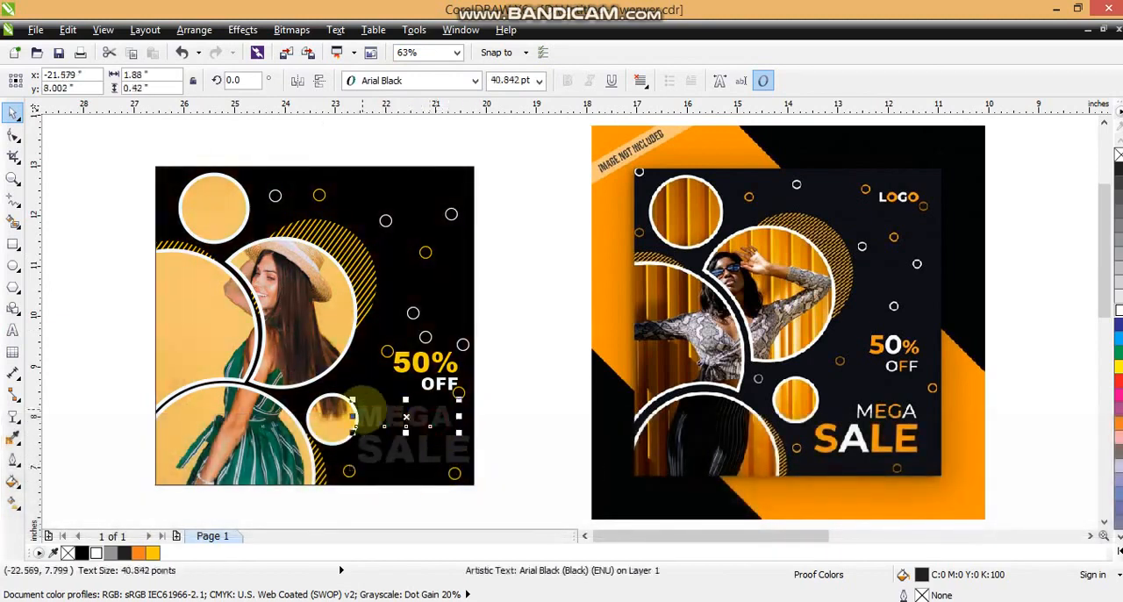
drag(353, 400, 443, 425)
Step: Fill MEGA with deep yellow and SALE with white, and shift SALE slightly away from the square's edge
click(152, 553)
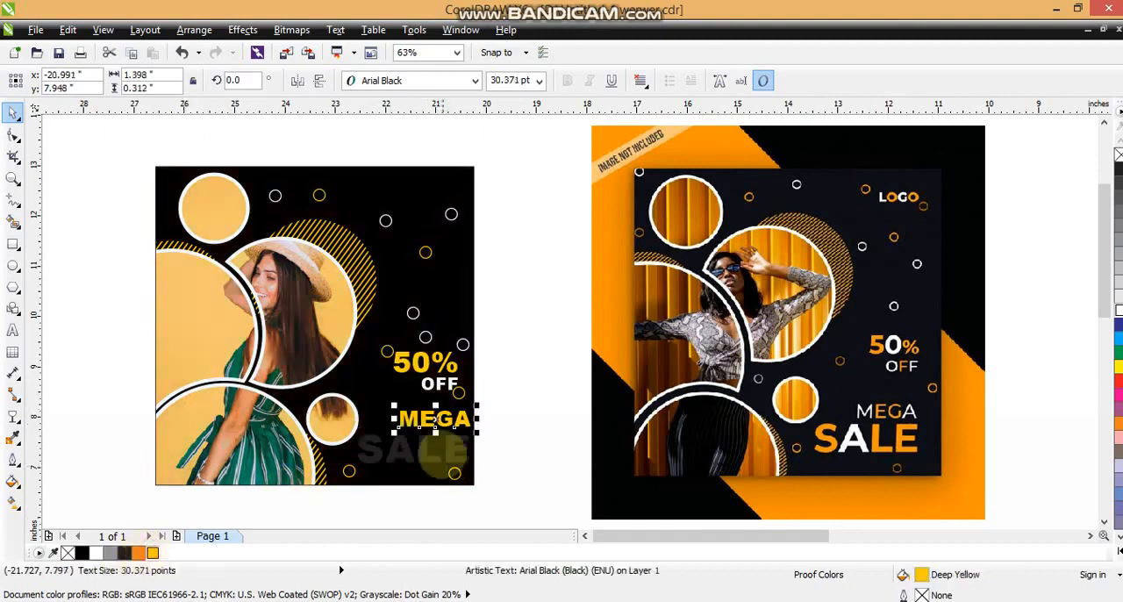
click(397, 459)
click(97, 553)
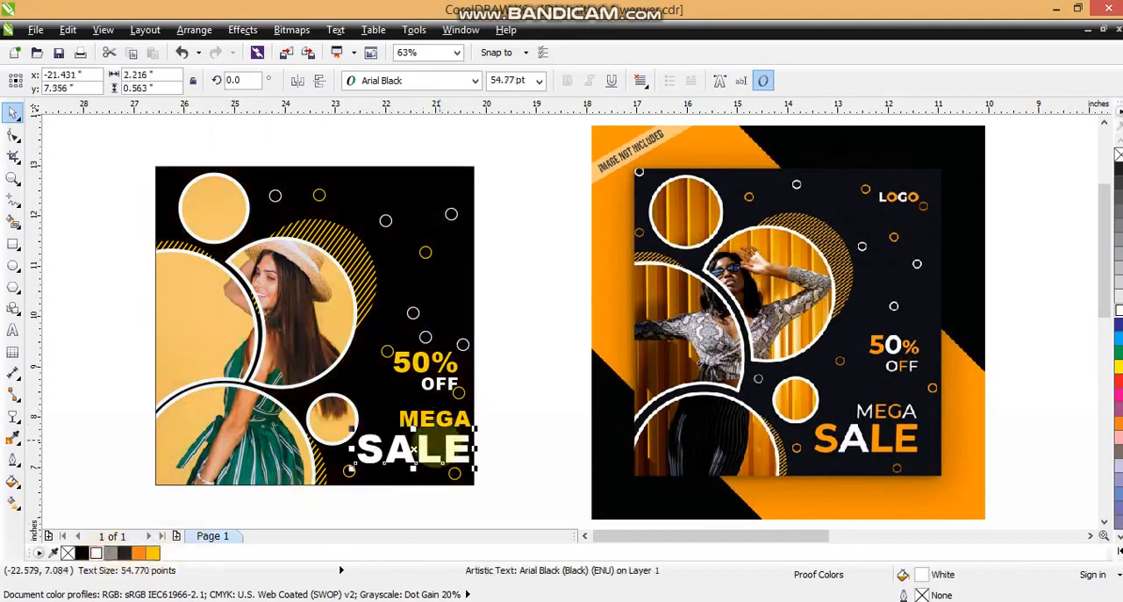
drag(416, 456, 413, 458)
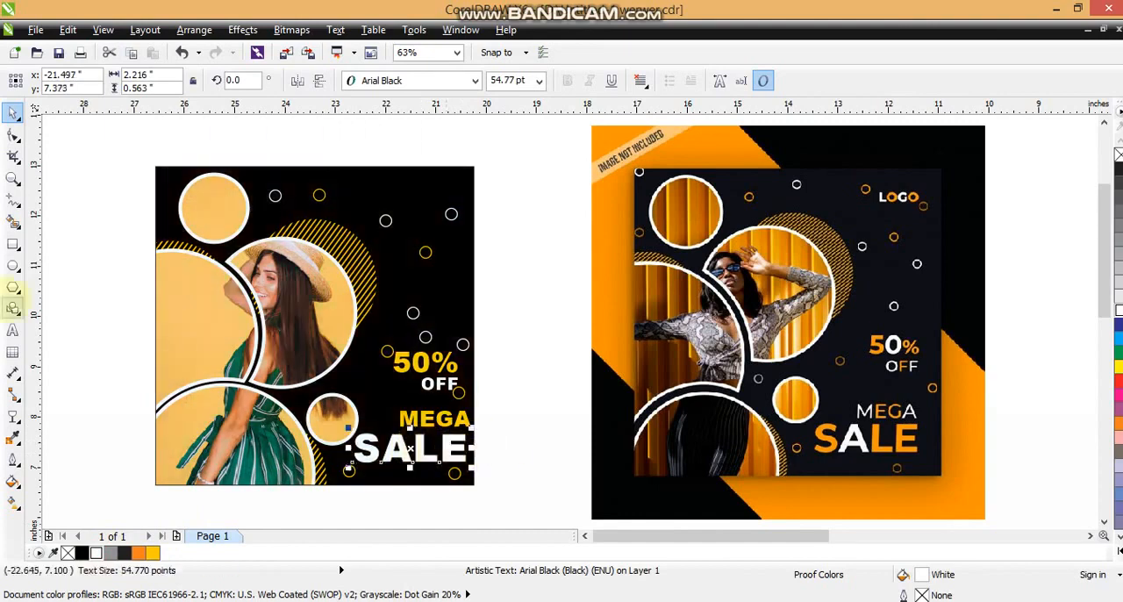
Step: Recolor the letters S, L and E of SALE deep yellow
click(13, 328)
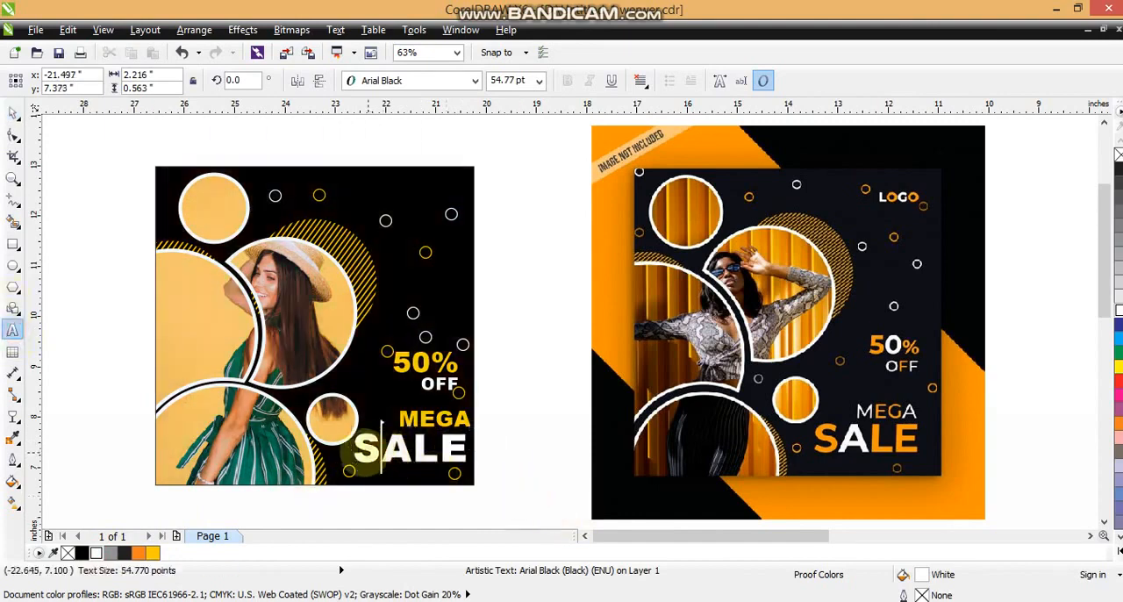
click(151, 553)
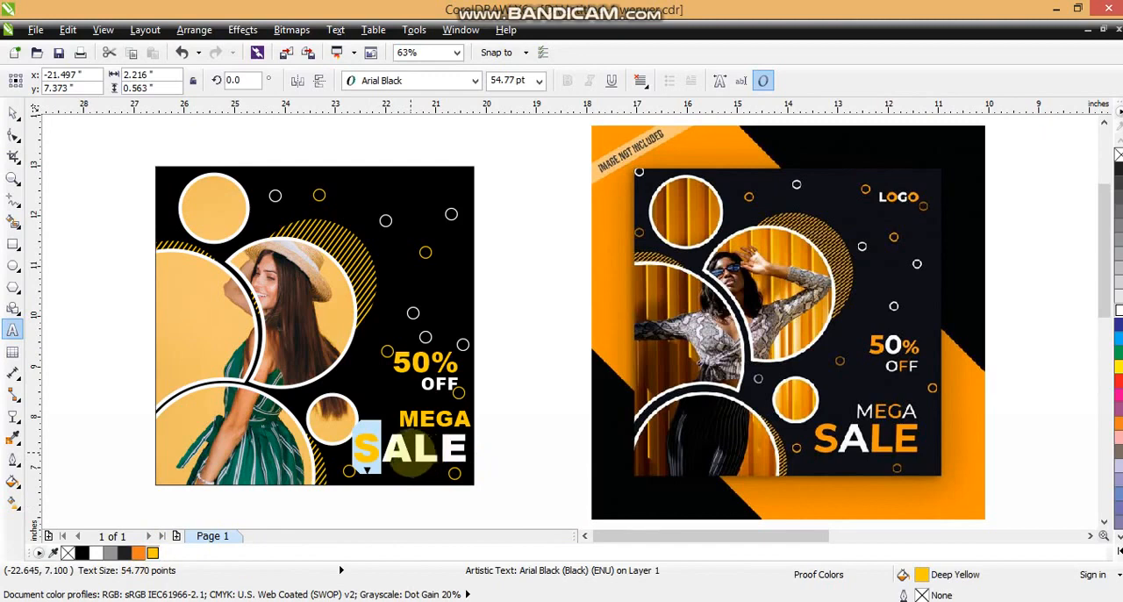
drag(412, 451, 481, 450)
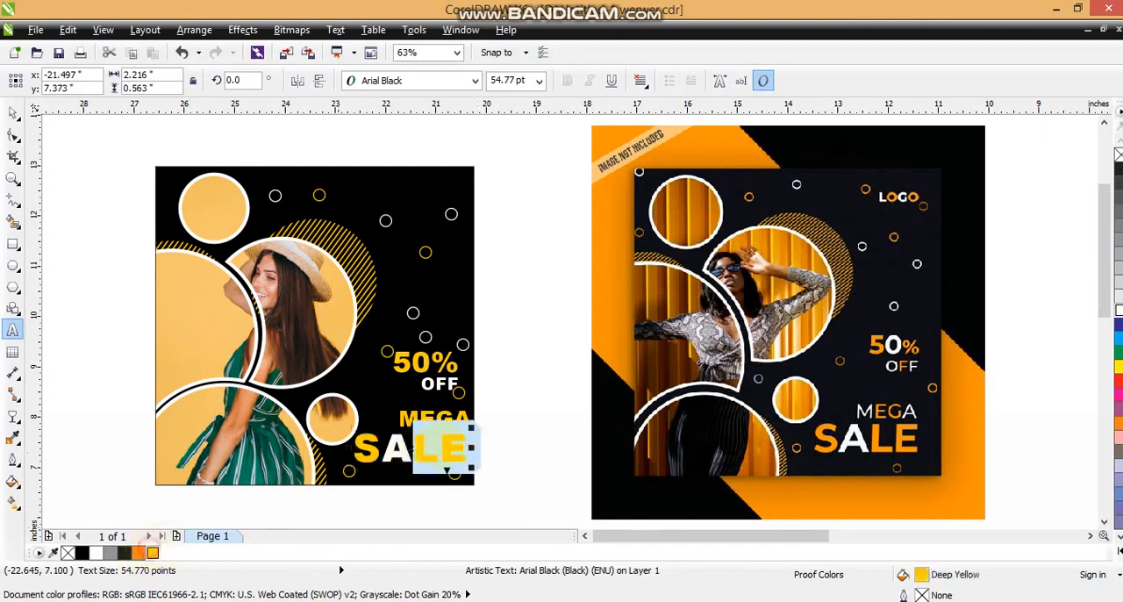
click(439, 452)
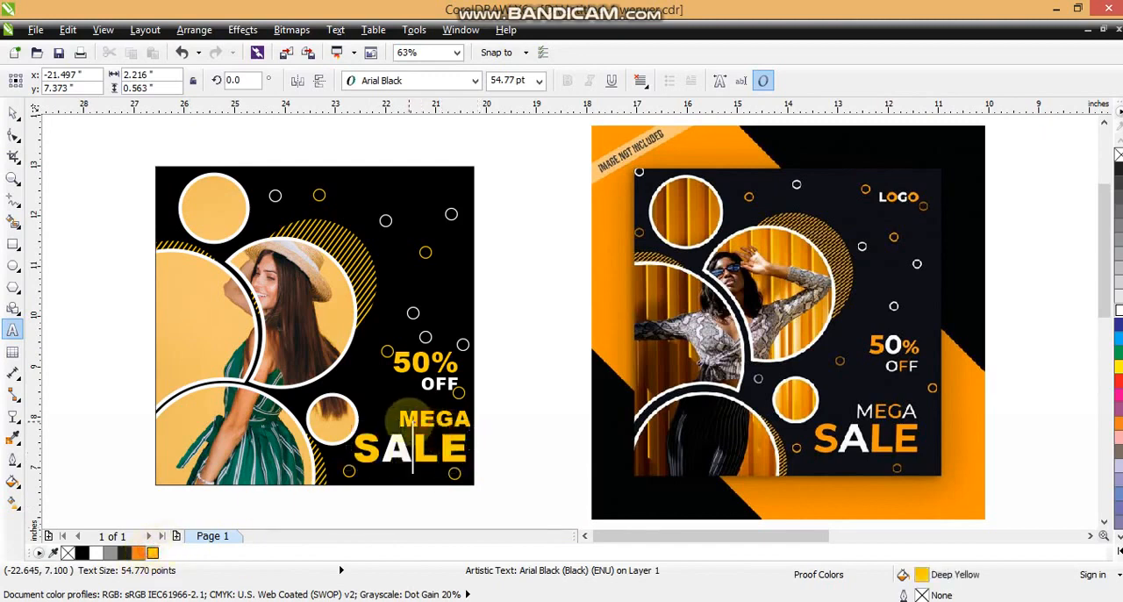
Step: Recolor the letters M and A of MEGA white
click(419, 419)
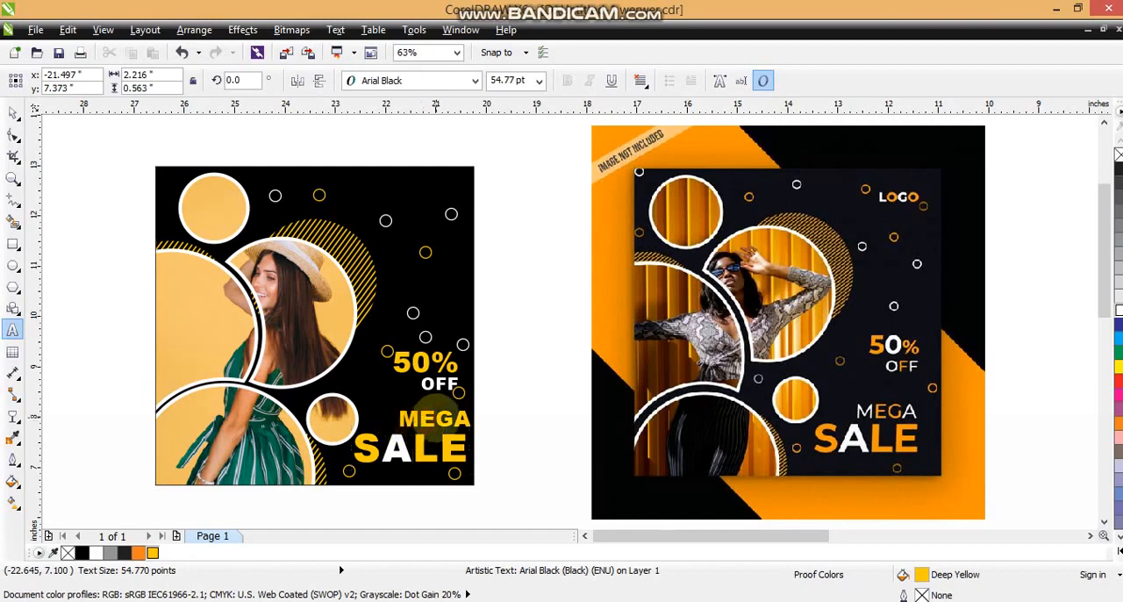
click(434, 419)
drag(408, 419, 472, 419)
click(98, 551)
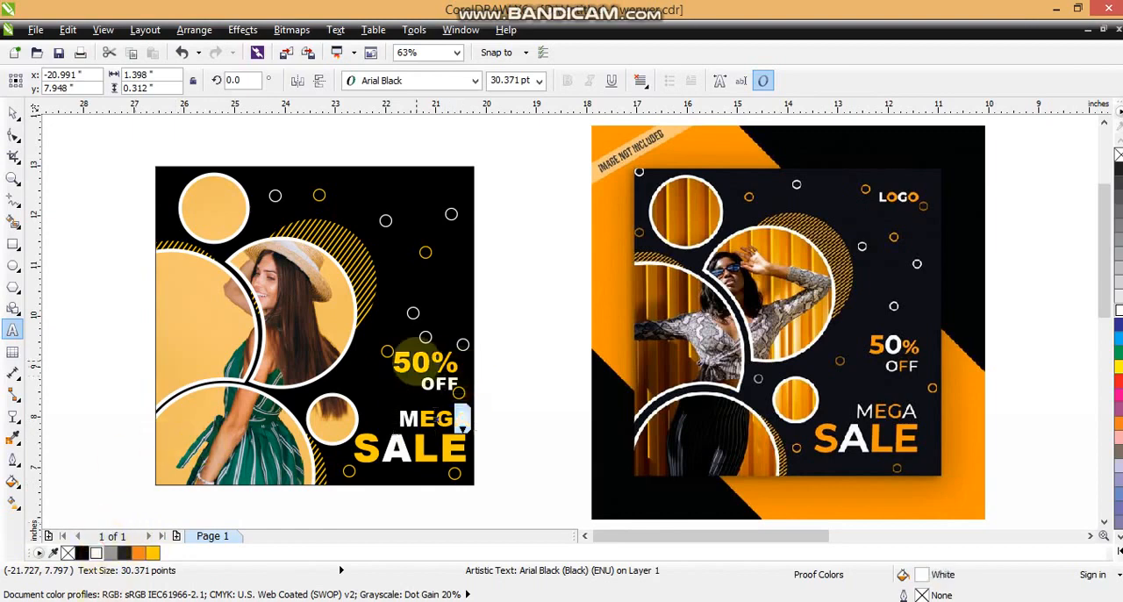
Step: Recolor the 0 of 50% white and the middle F of OFF deep yellow
drag(412, 362, 424, 361)
click(98, 552)
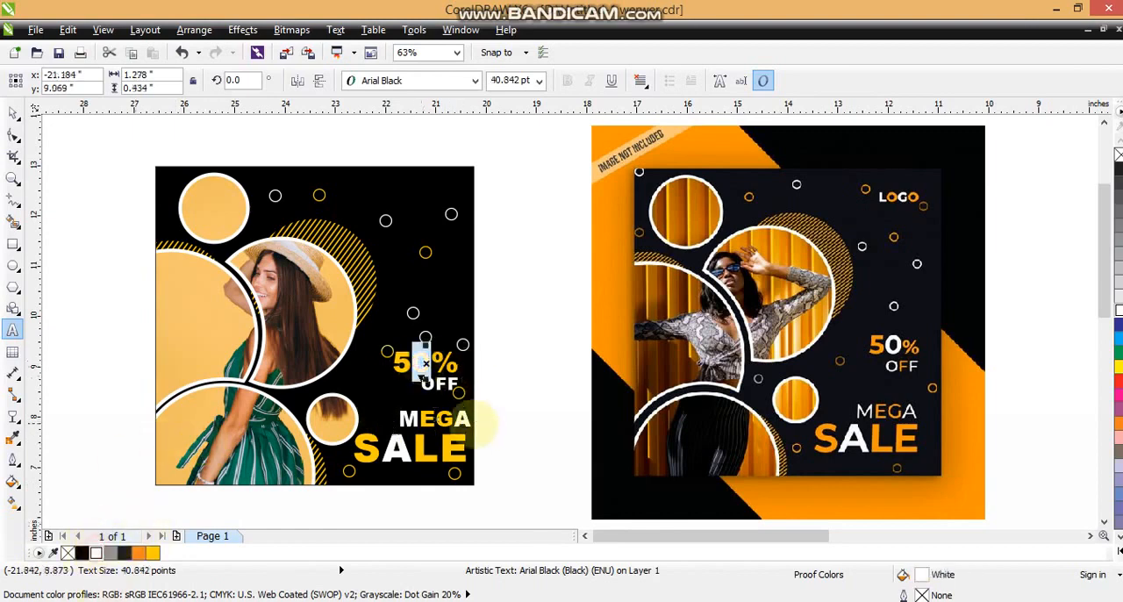
click(426, 362)
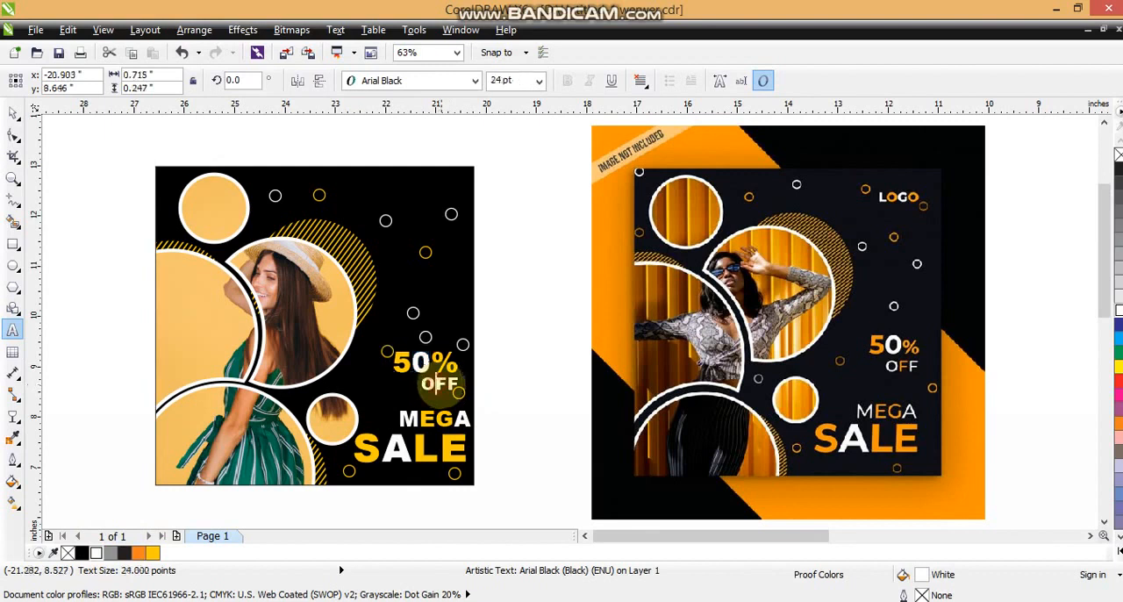
click(439, 383)
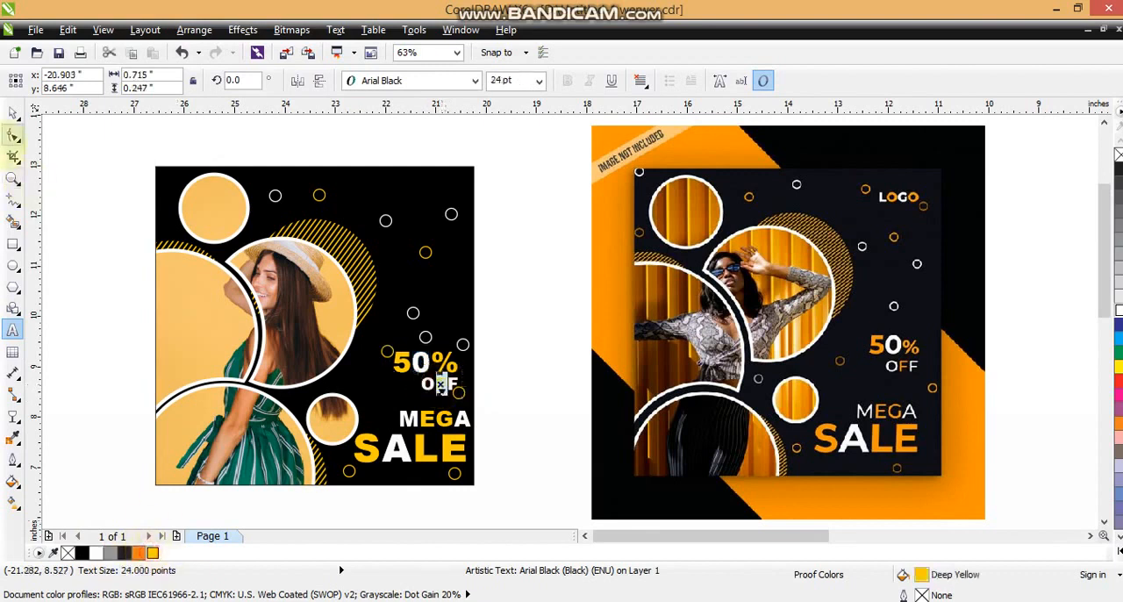
click(12, 114)
click(109, 249)
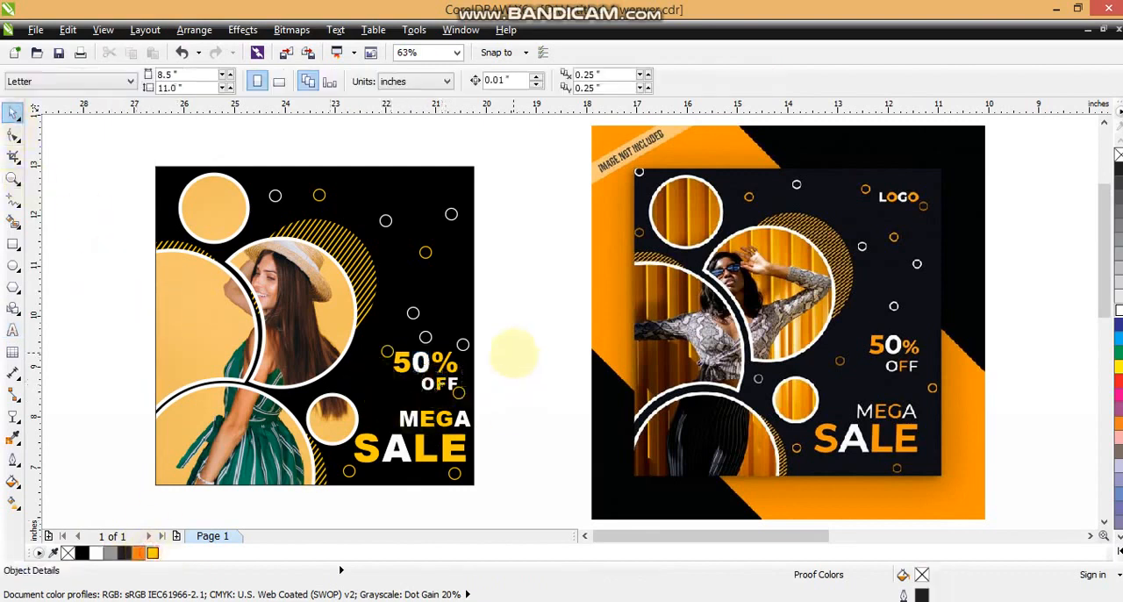
Step: Move the 50% OFF text together with its surrounding rings slightly upward
drag(515, 334, 368, 397)
drag(516, 287, 343, 410)
drag(410, 360, 408, 337)
click(515, 338)
Step: Scale down the two lines of the 50% OFF text without the surrounding rings
drag(501, 316, 391, 368)
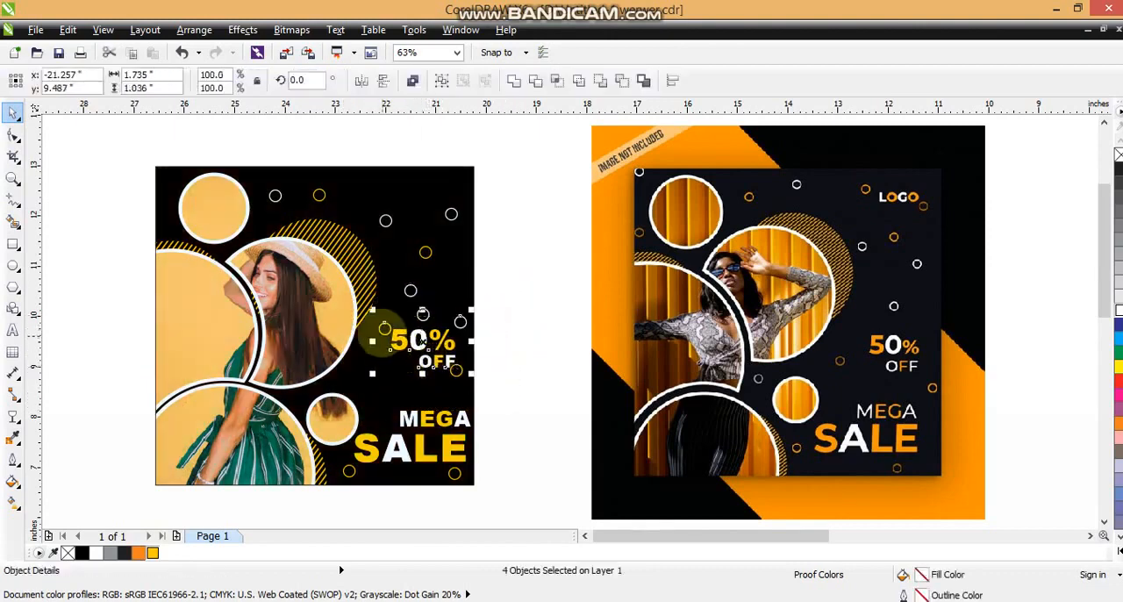
shift+click(460, 321)
shift+click(460, 321)
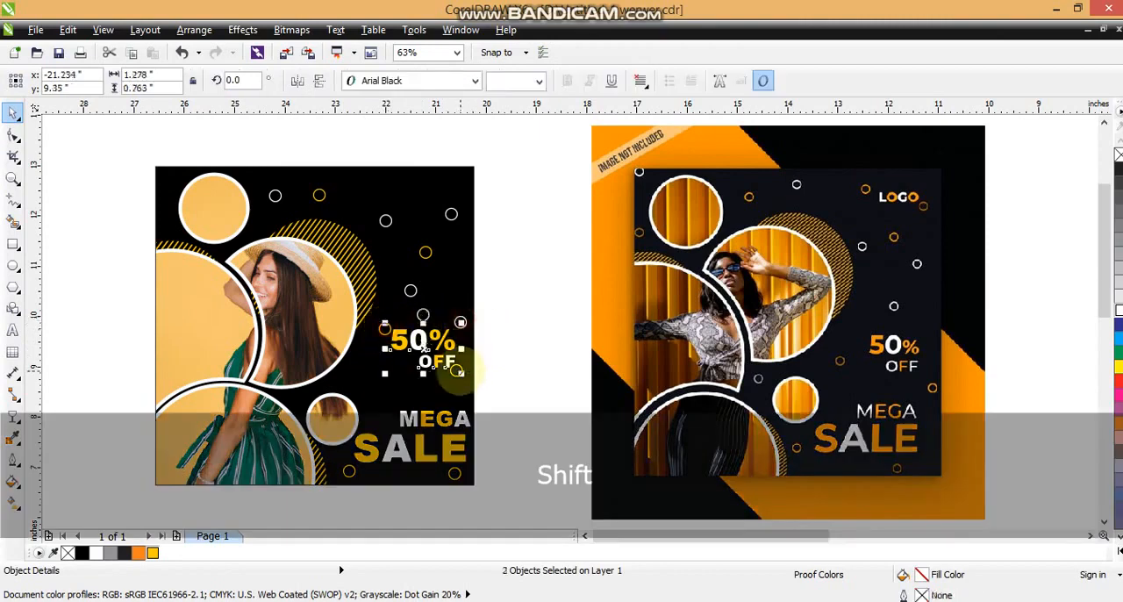
drag(457, 372, 430, 348)
click(526, 368)
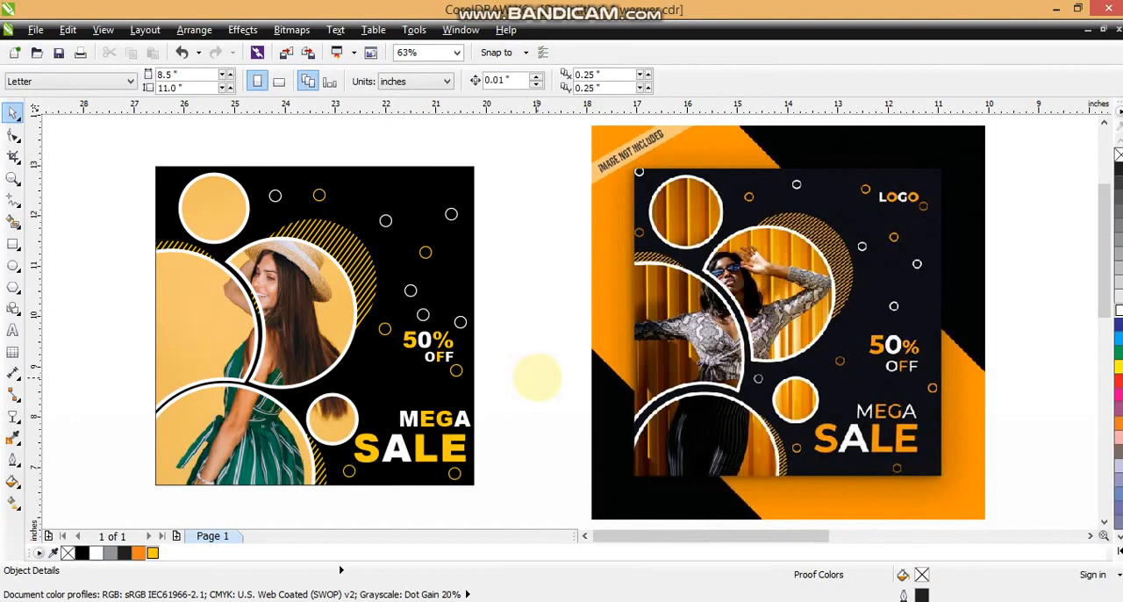
Step: Place a copy of the yellow ring near OFF just above the small lower photo circle
drag(459, 375, 360, 386)
right_click(360, 386)
click(510, 391)
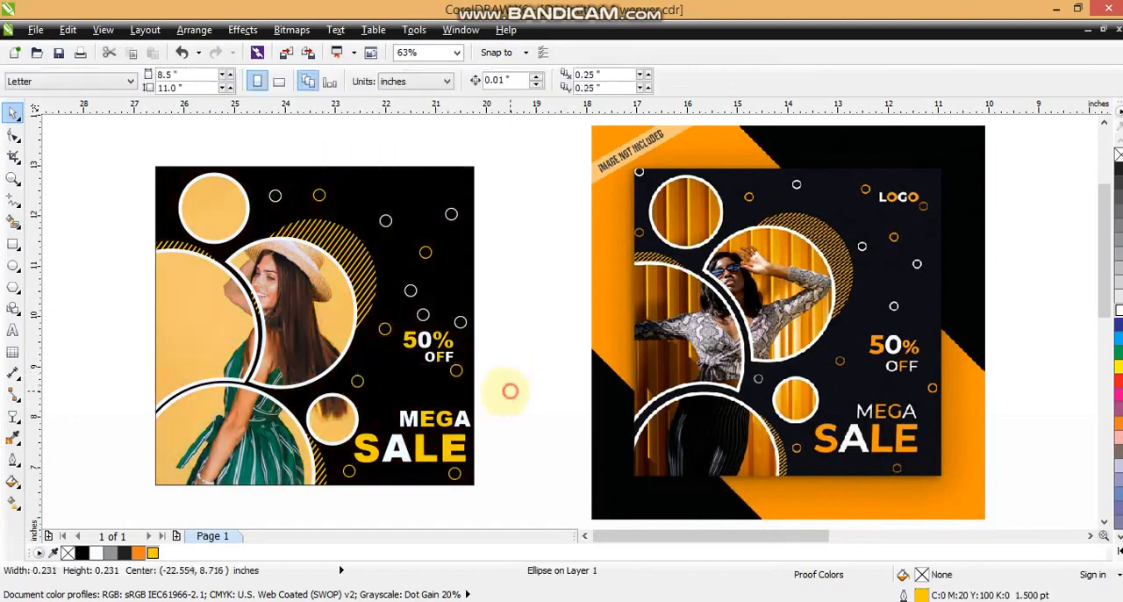
Step: Compare the recreated poster with the reference design in a full-screen preview
key(F3)
key(Escape)
drag(296, 258, 504, 449)
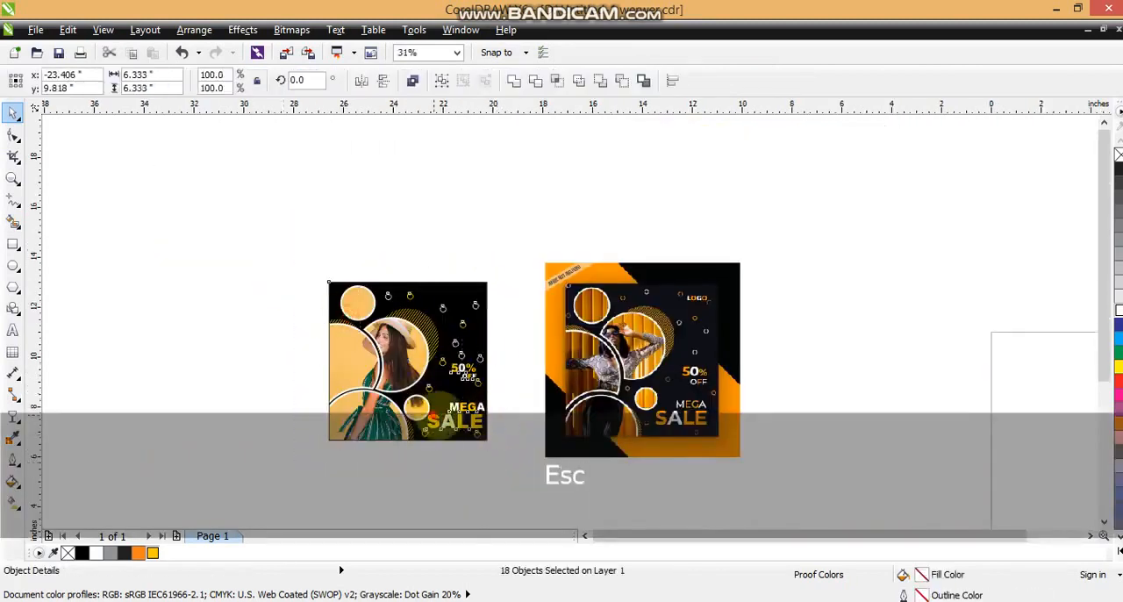
shift+click(625, 377)
key(shift+F2)
key(Escape)
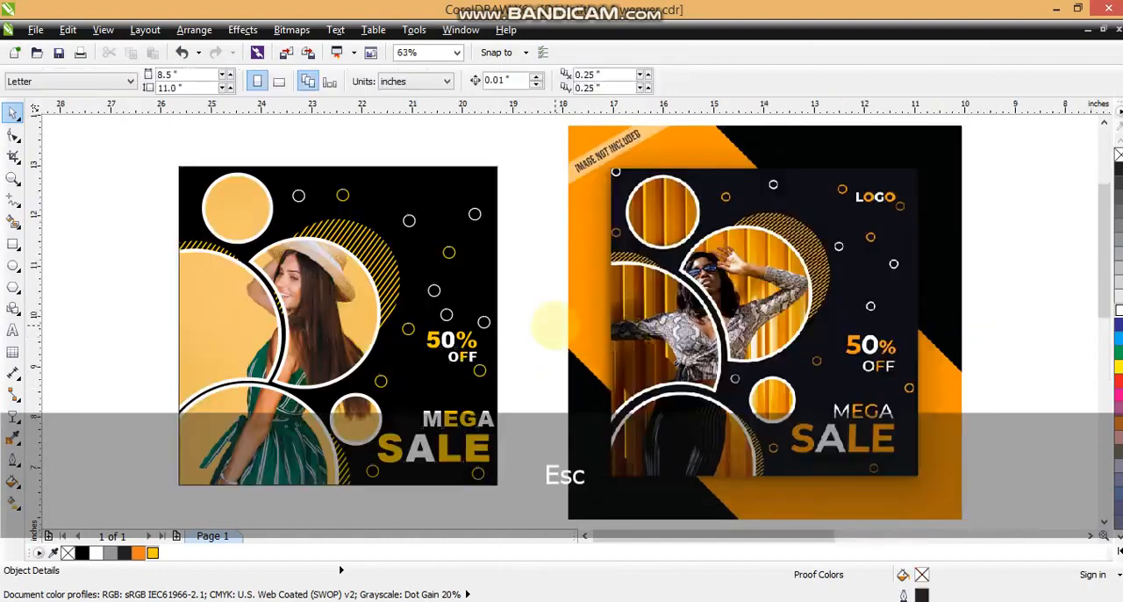
key(F9)
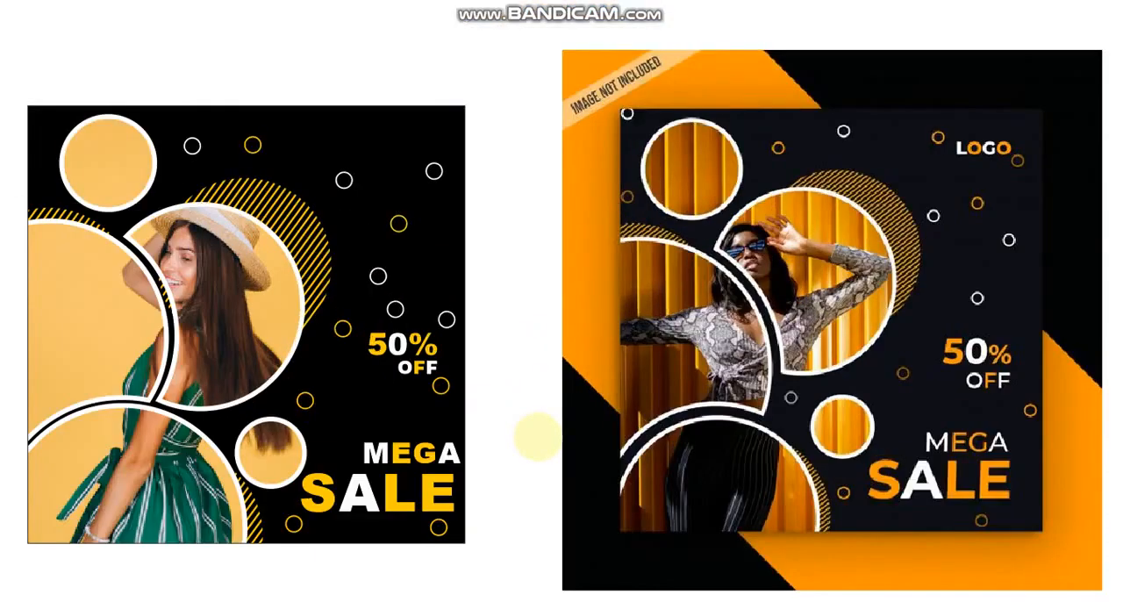
key(Escape)
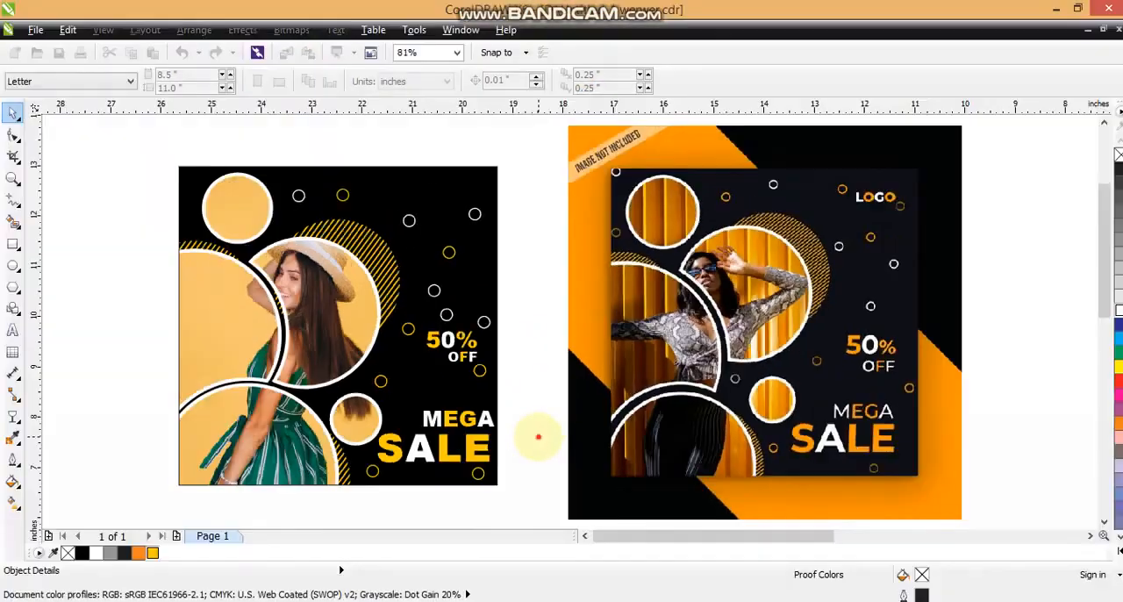